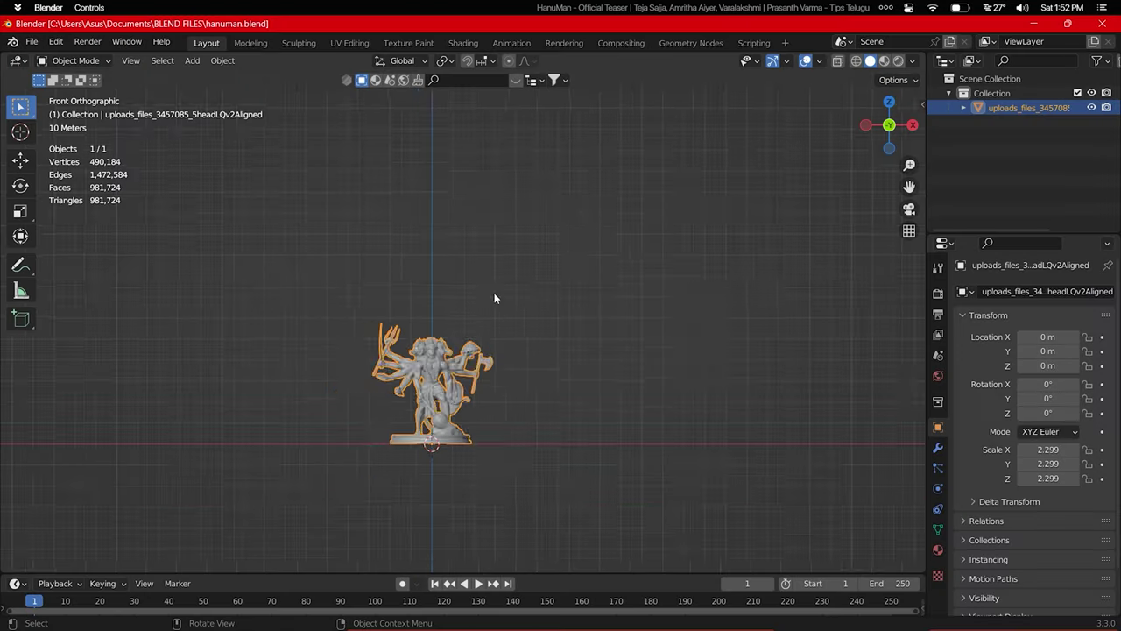
Frame the statue in front view and split the viewport, showing the reference movie still on the right
{"action": "scroll", "coordinate": [494, 293], "scroll_direction": "up", "scroll_amount": 1}
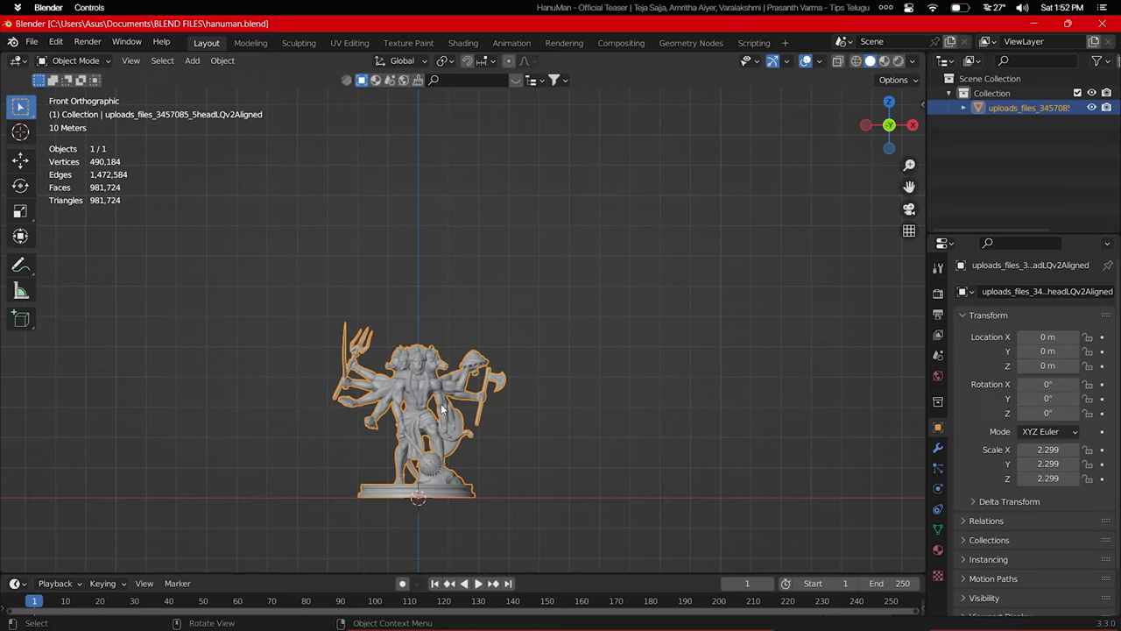
{"action": "scroll", "coordinate": [613, 350], "scroll_direction": "up", "scroll_amount": 2}
{"action": "scroll", "coordinate": [724, 402], "scroll_direction": "up", "scroll_amount": 4}
{"action": "mouse_move", "coordinate": [724, 402]}
{"action": "left_mouse_down", "text": "alt"}
{"action": "mouse_move", "coordinate": [422, 296]}
{"action": "mouse_move", "coordinate": [294, 316]}
{"action": "mouse_move", "coordinate": [323, 329]}
{"action": "left_mouse_up", "text": "alt"}
{"action": "key", "text": "Home"}
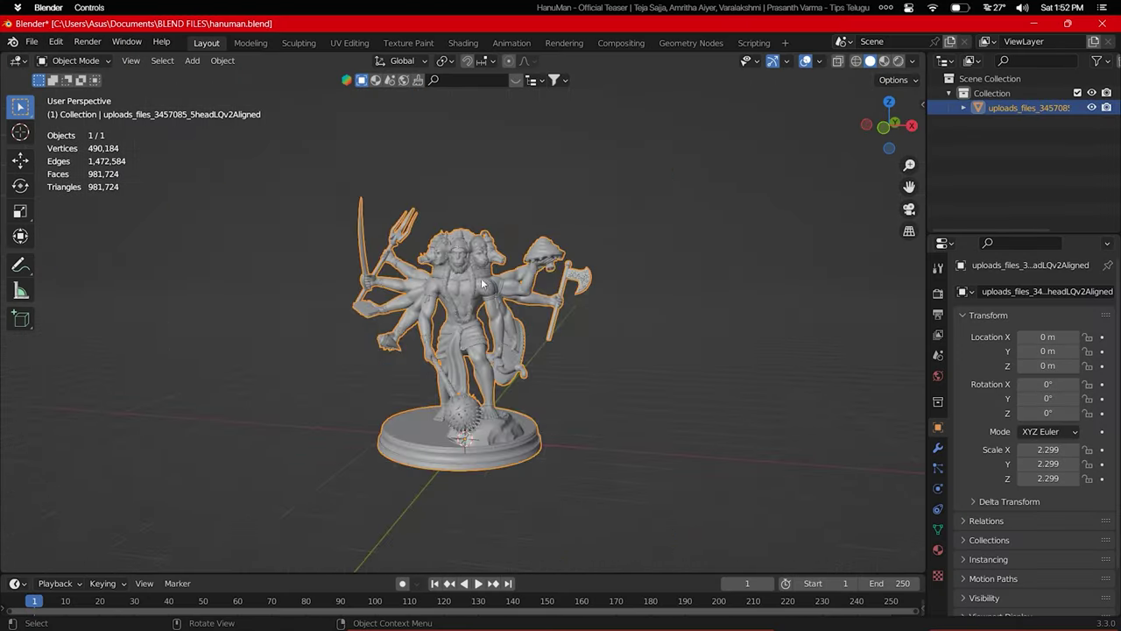
{"action": "key", "text": "KP_1"}
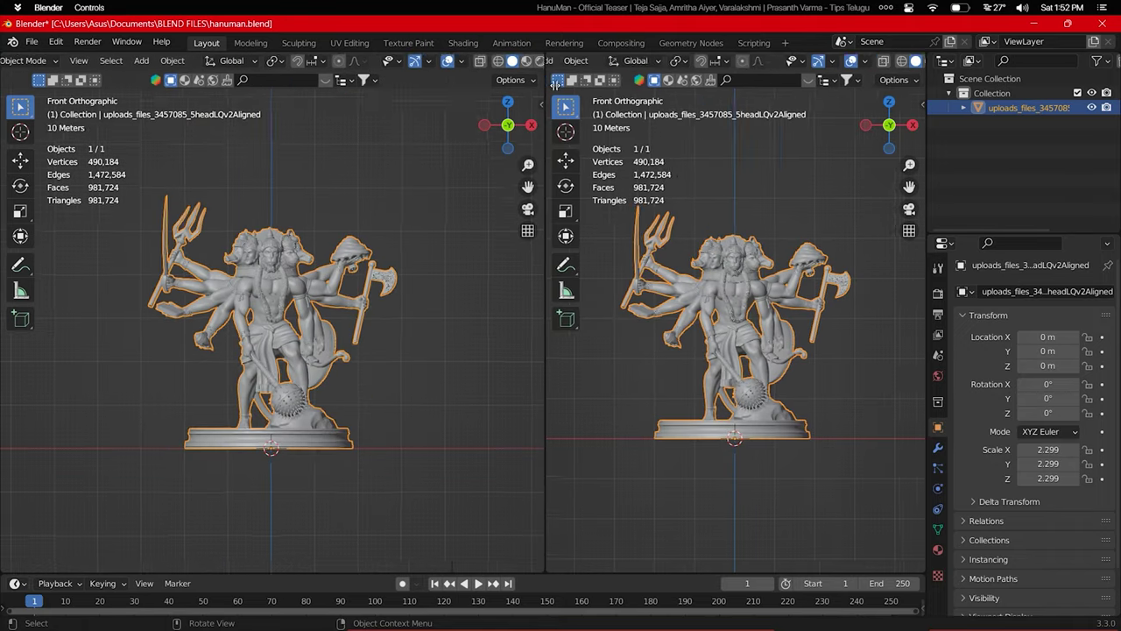
{"action": "left_click", "coordinate": [570, 60]}
{"action": "left_click", "coordinate": [87, 224]}
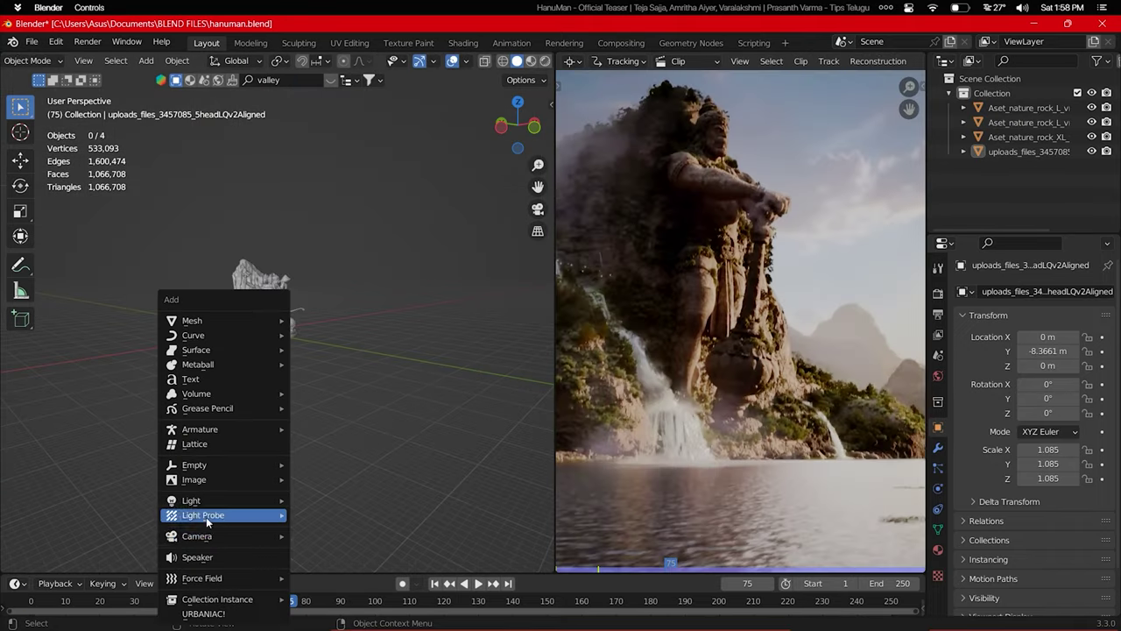
Add a camera and align it to the current statue view
{"action": "left_click", "coordinate": [329, 536]}
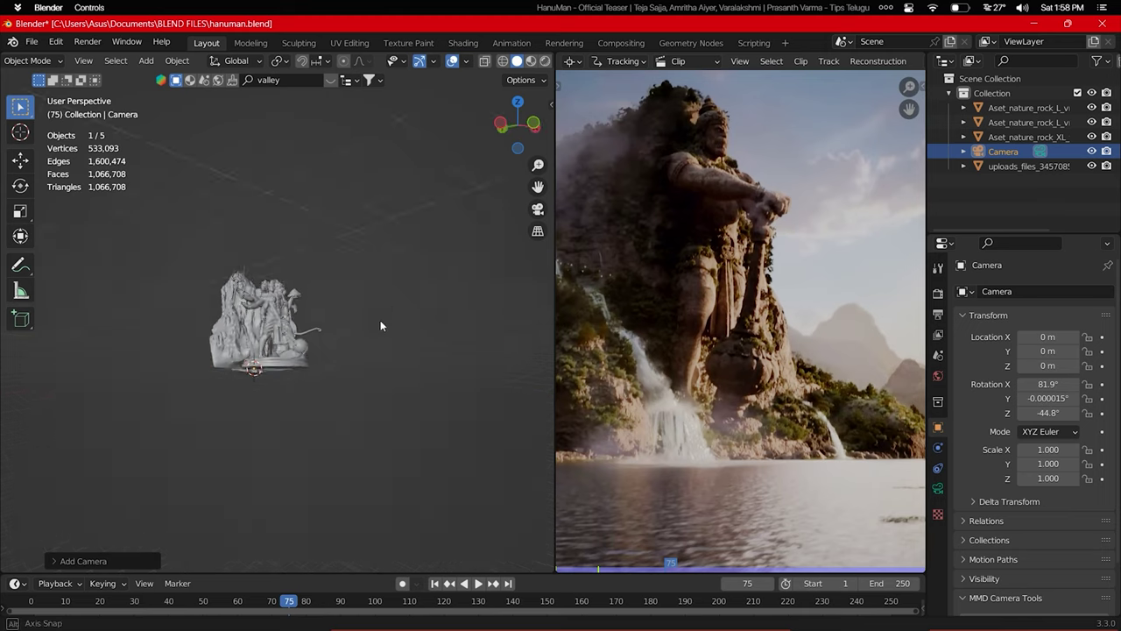
{"action": "mouse_move", "coordinate": [369, 394]}
{"action": "middle_mouse_down"}
{"action": "mouse_move", "coordinate": [339, 368]}
{"action": "mouse_move", "coordinate": [368, 333]}
{"action": "middle_mouse_up"}
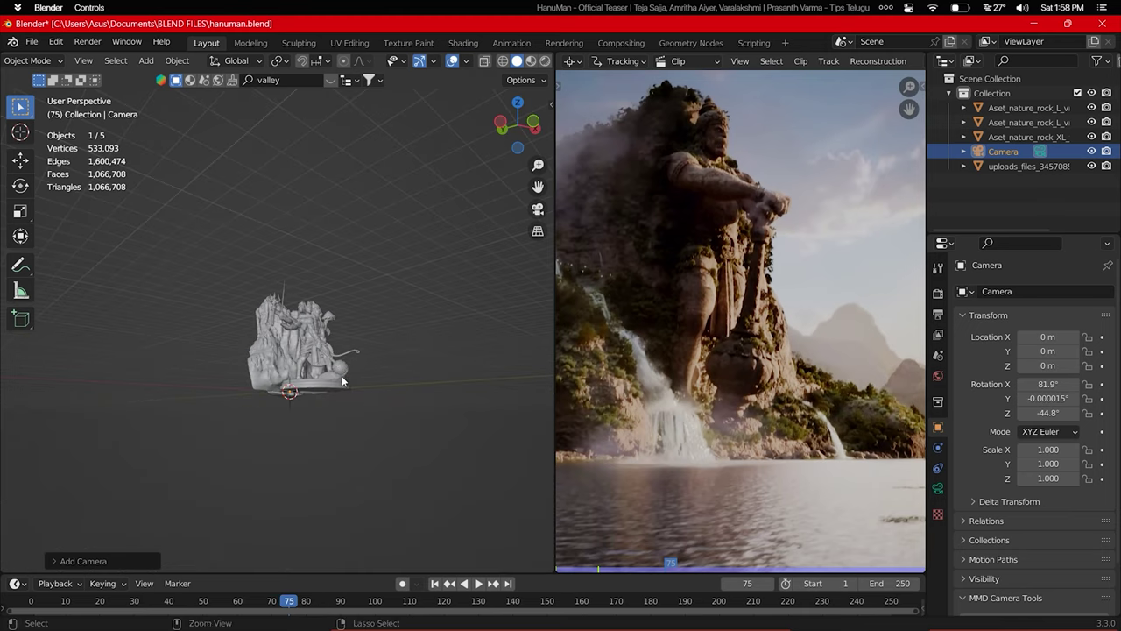
{"action": "key", "text": "ctrl+alt+KP_0"}
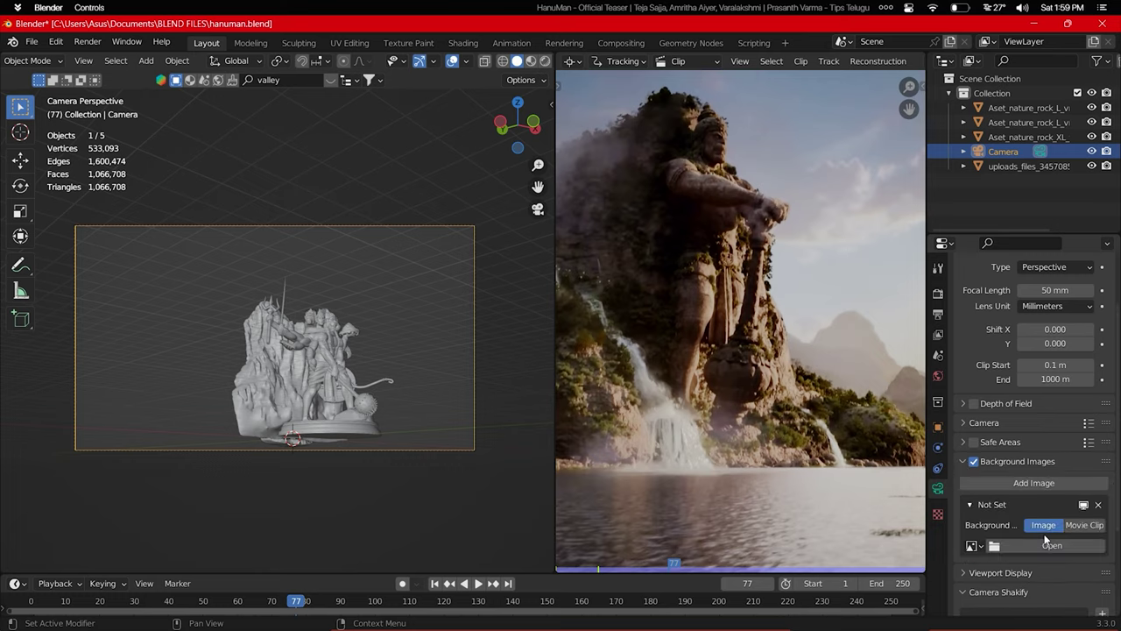
Load Desktop/hanuman 1.png as the camera background image at full opacity
{"action": "left_click", "coordinate": [1046, 543]}
{"action": "left_click", "coordinate": [242, 235]}
{"action": "double_click", "coordinate": [741, 215]}
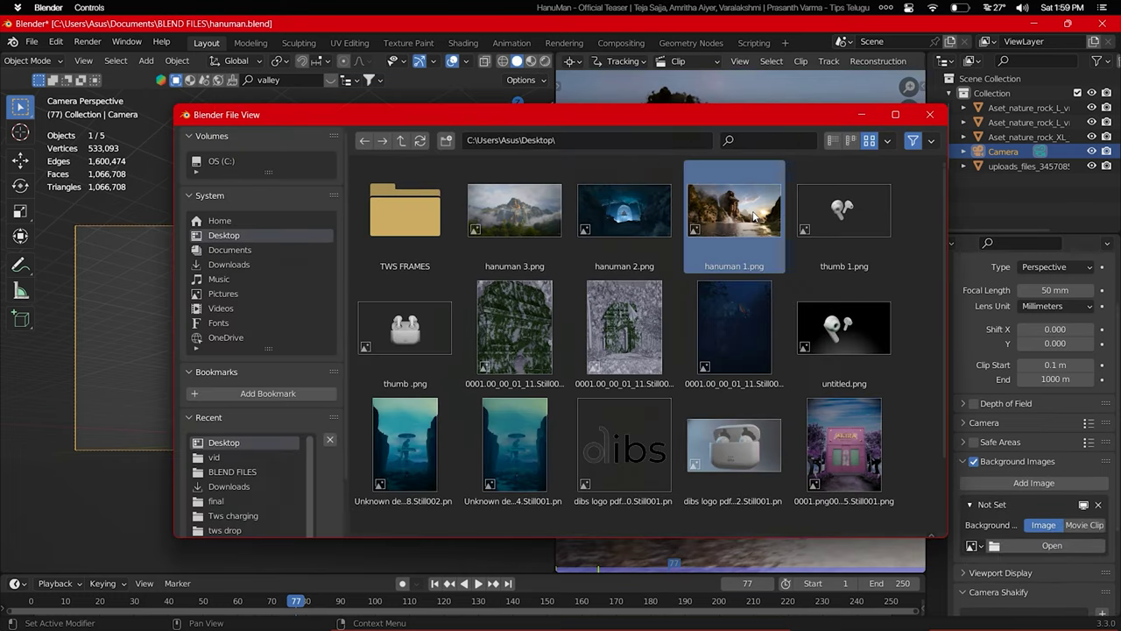
{"action": "scroll", "coordinate": [371, 339], "scroll_direction": "up", "scroll_amount": 2}
{"action": "scroll", "coordinate": [372, 339], "scroll_direction": "down", "scroll_amount": 2}
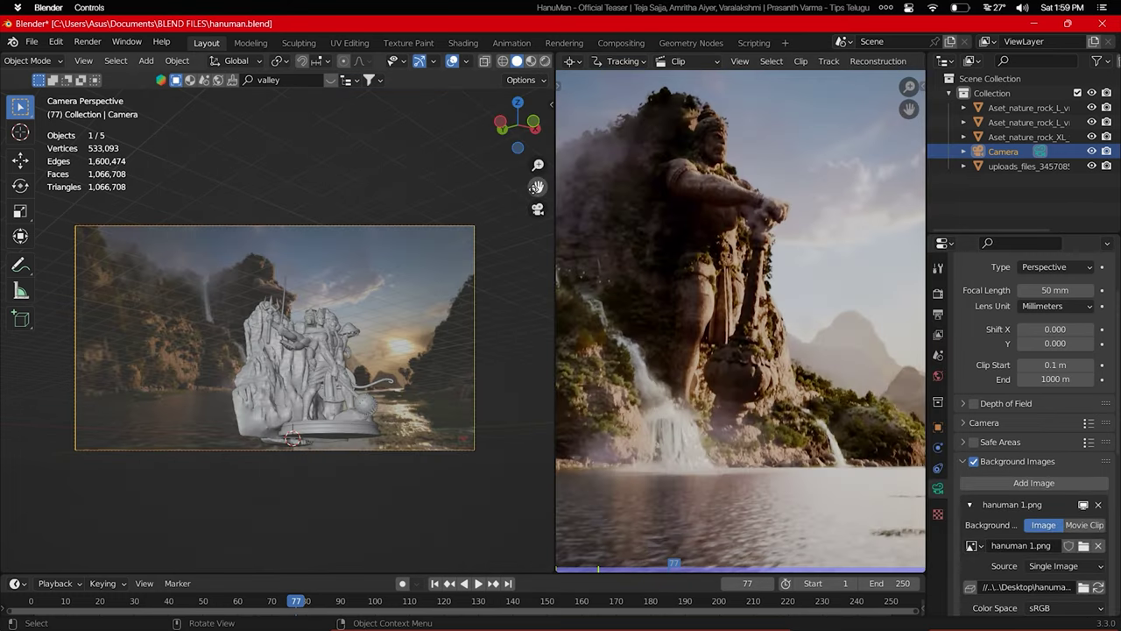
{"action": "scroll", "coordinate": [372, 339], "scroll_direction": "up", "scroll_amount": 1}
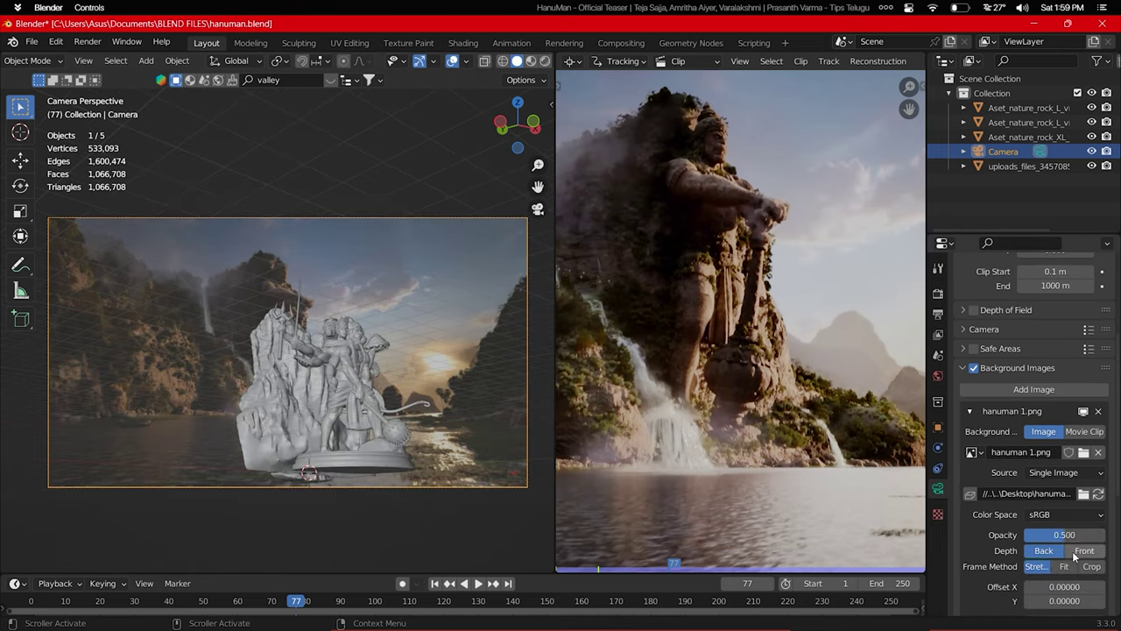
{"action": "left_click_drag", "start_coordinate": [1065, 537], "coordinate": [1103, 535]}
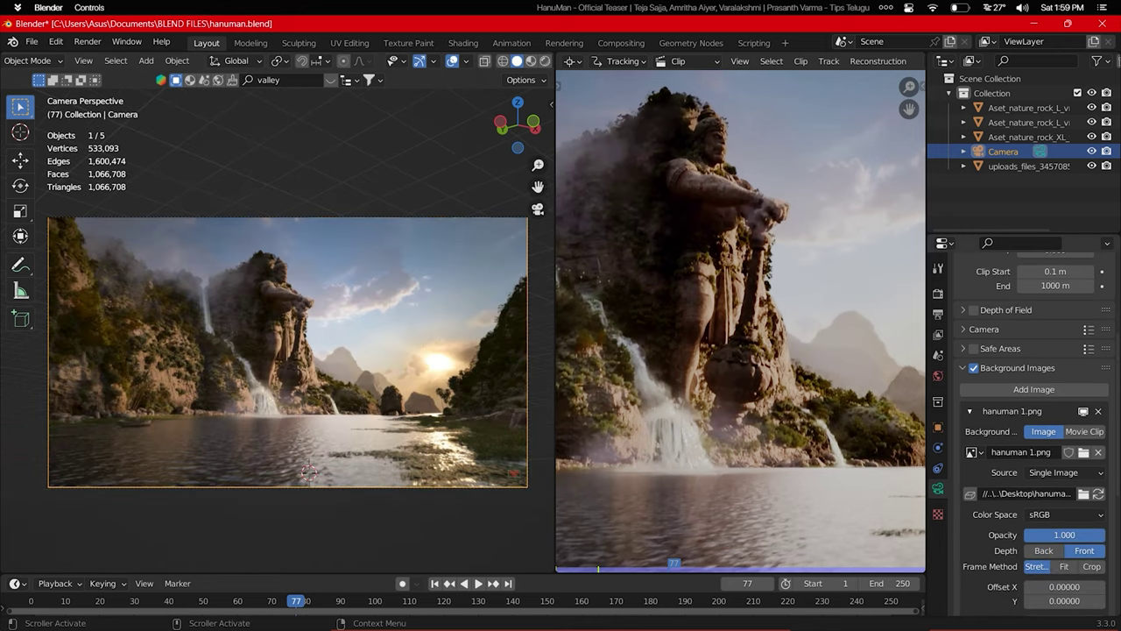
Check the statue in wireframe and set the background image Depth to Back
{"action": "left_click", "coordinate": [504, 61]}
{"action": "left_click", "coordinate": [386, 348]}
{"action": "middle_click_drag", "start_coordinate": [367, 353], "coordinate": [376, 351]}
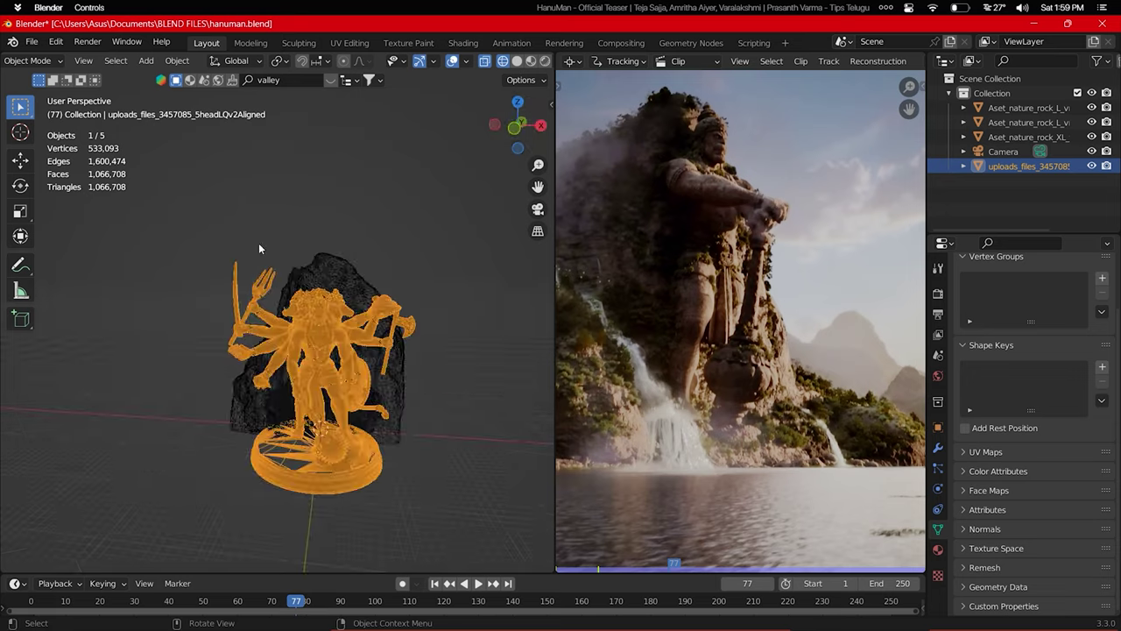
{"action": "key", "text": "ctrl+z"}
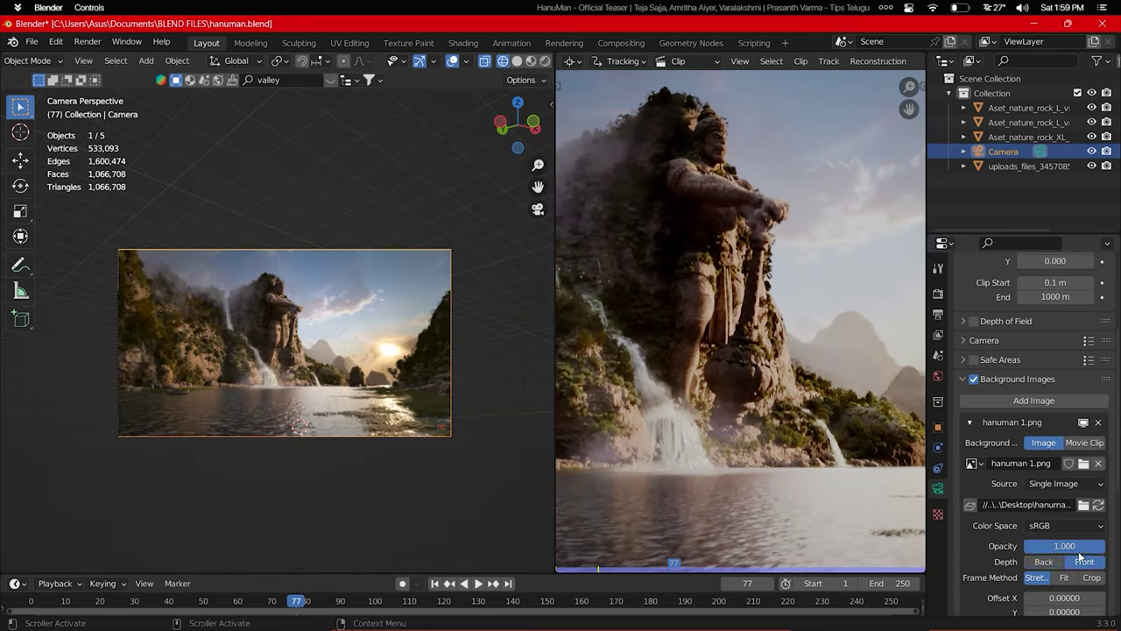
{"action": "left_click", "coordinate": [1042, 561]}
{"action": "scroll", "coordinate": [237, 375], "scroll_direction": "up", "scroll_amount": 3}
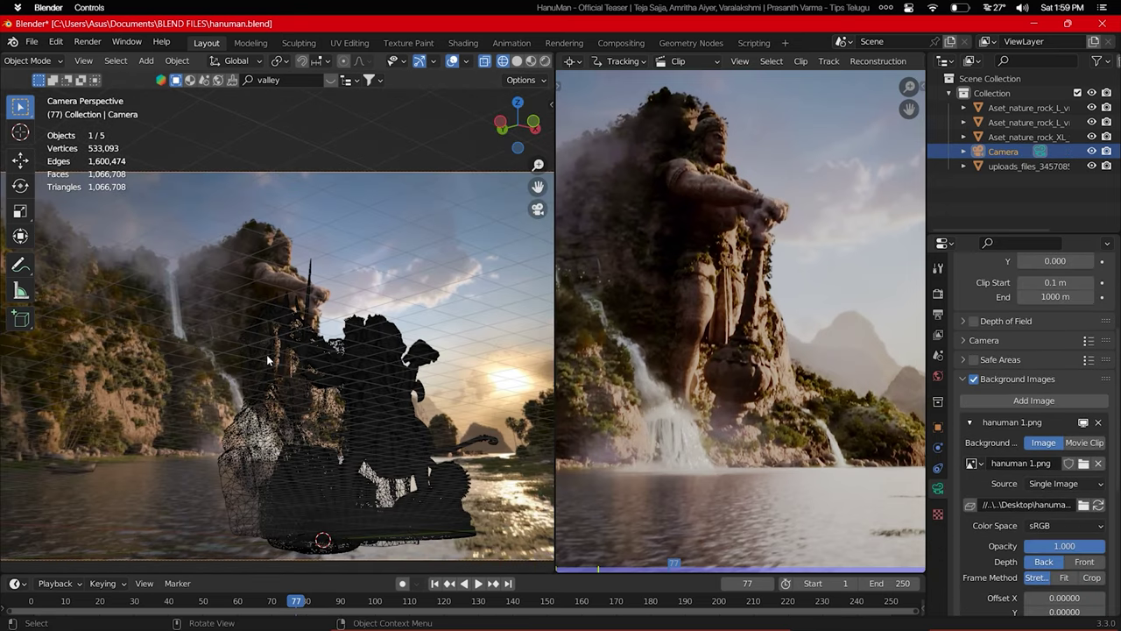
{"action": "scroll", "coordinate": [289, 355], "scroll_direction": "down", "scroll_amount": 2}
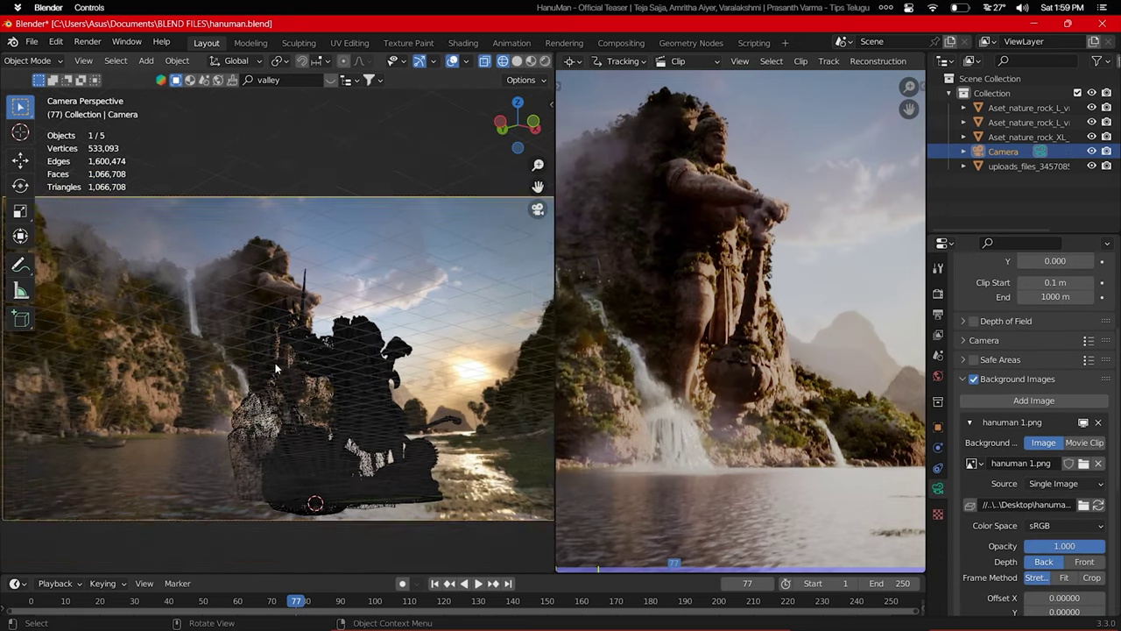
{"action": "scroll", "coordinate": [330, 348], "scroll_direction": "down", "scroll_amount": 1}
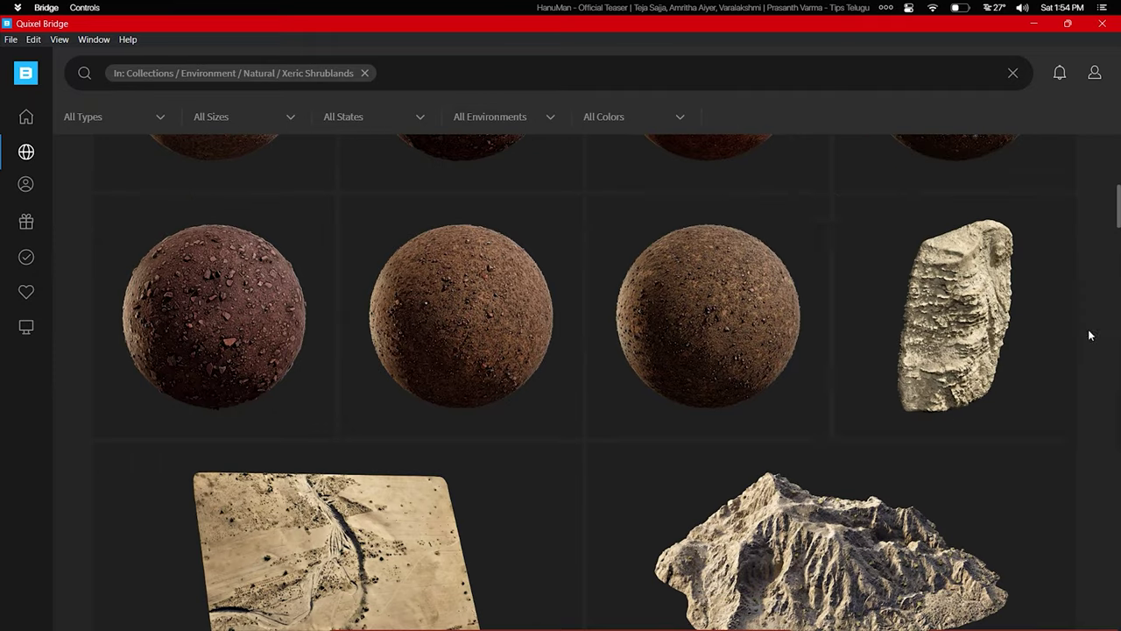
Browse the Xeric Shrublands sandstone terrain and cliff assets in Quixel Bridge
{"action": "scroll", "coordinate": [973, 458], "scroll_direction": "down", "scroll_amount": 1}
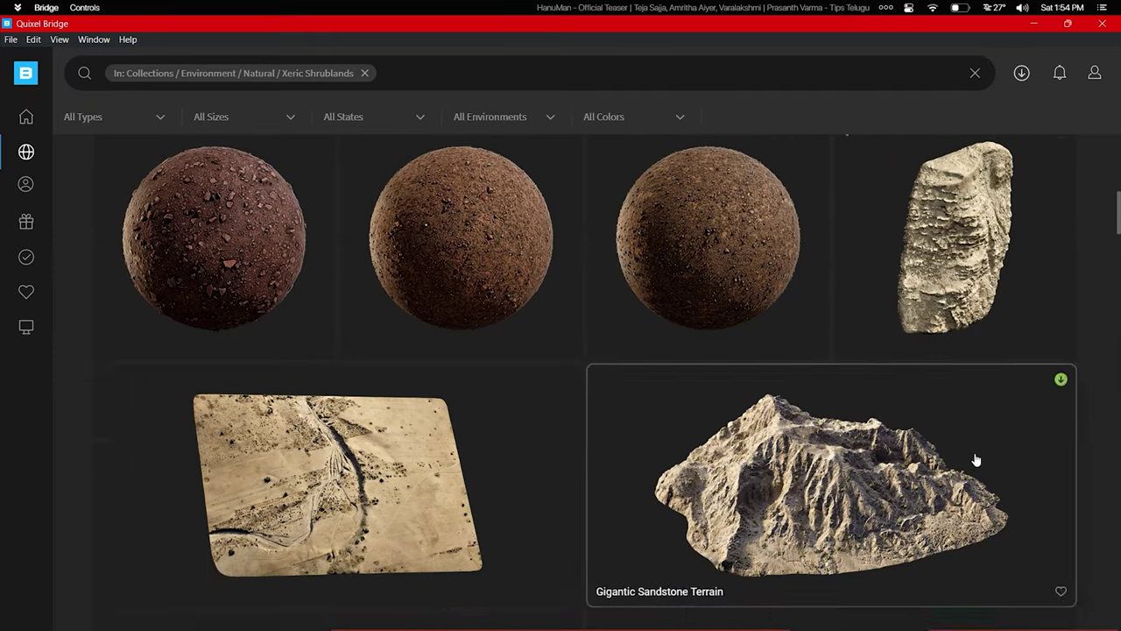
{"action": "scroll", "coordinate": [516, 327], "scroll_direction": "down", "scroll_amount": 2}
{"action": "scroll", "coordinate": [516, 328], "scroll_direction": "down", "scroll_amount": 2}
{"action": "scroll", "coordinate": [964, 402], "scroll_direction": "down", "scroll_amount": 2}
{"action": "scroll", "coordinate": [333, 352], "scroll_direction": "down", "scroll_amount": 2}
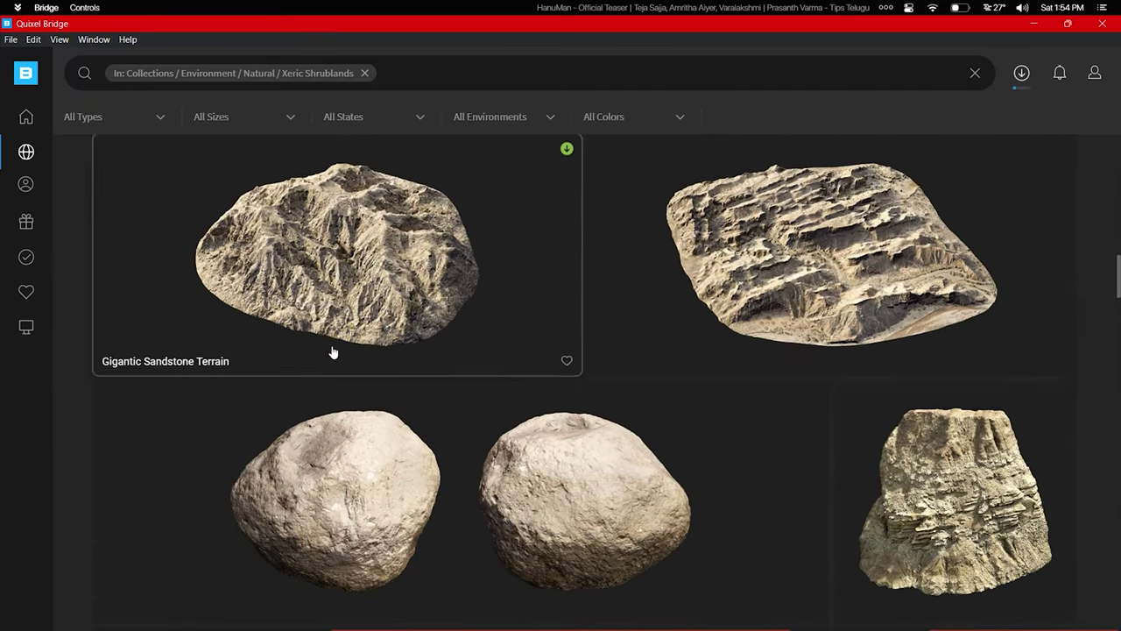
{"action": "scroll", "coordinate": [885, 403], "scroll_direction": "down", "scroll_amount": 2}
{"action": "scroll", "coordinate": [964, 394], "scroll_direction": "down", "scroll_amount": 2}
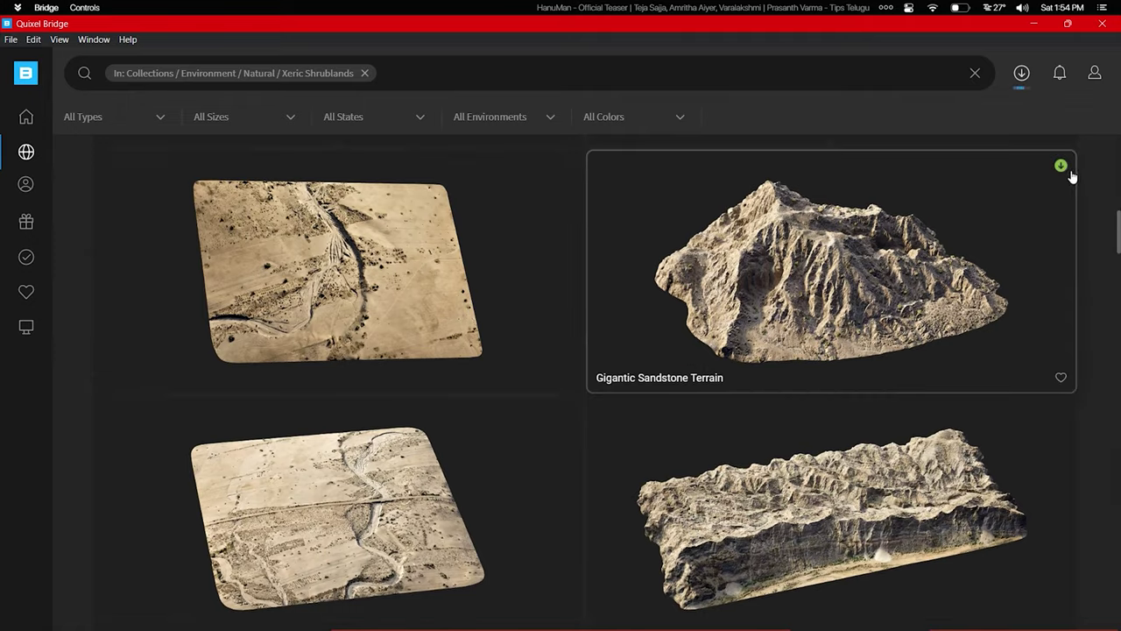
{"action": "scroll", "coordinate": [1074, 290], "scroll_direction": "down", "scroll_amount": 3}
{"action": "scroll", "coordinate": [1077, 350], "scroll_direction": "up", "scroll_amount": 1}
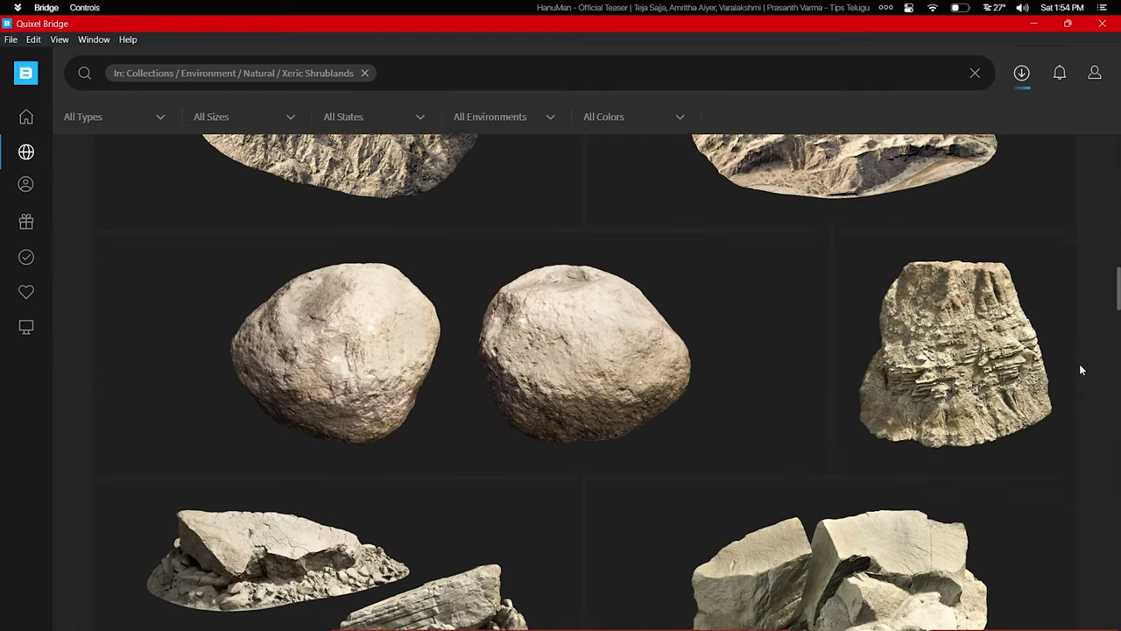
{"action": "scroll", "coordinate": [1080, 369], "scroll_direction": "down", "scroll_amount": 2}
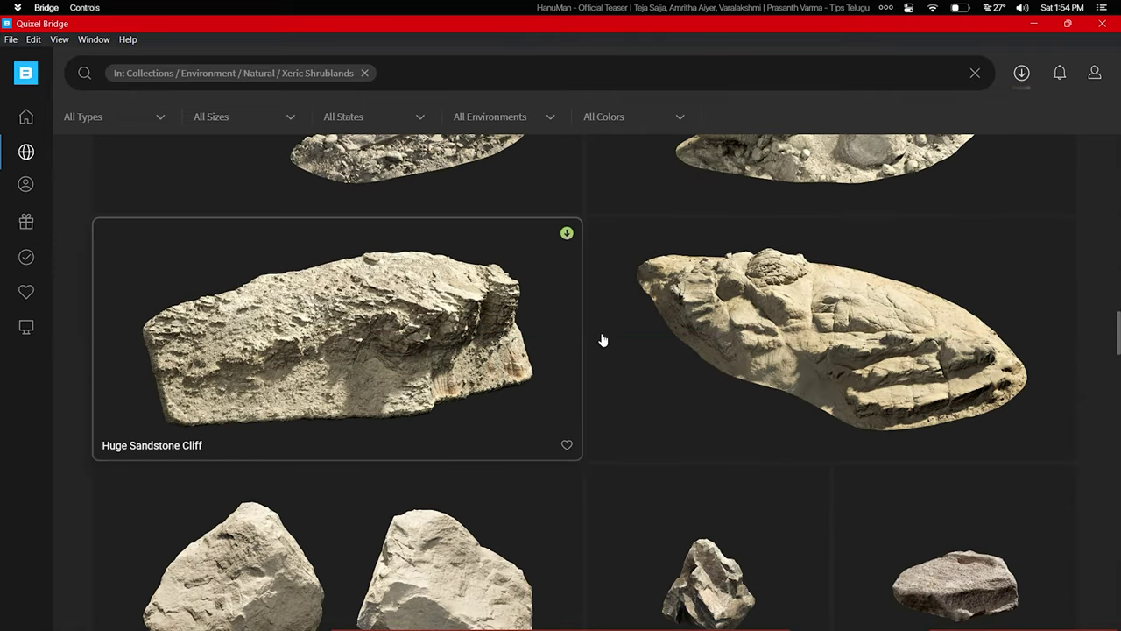
{"action": "scroll", "coordinate": [603, 340], "scroll_direction": "down", "scroll_amount": 2}
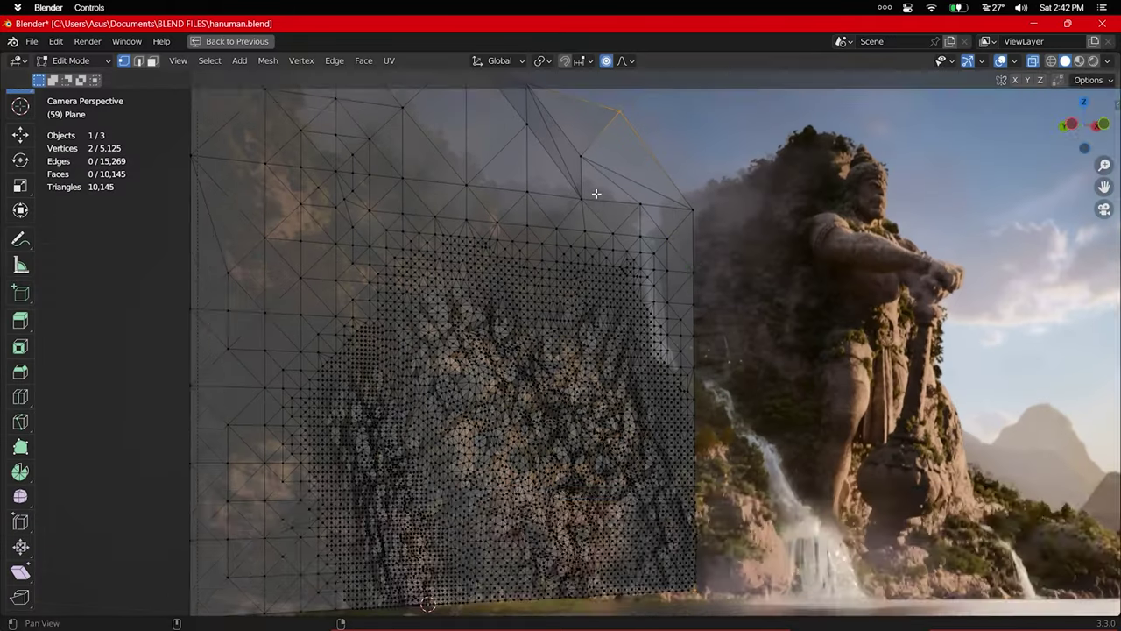
Move the large left sandstone rock level with the ground into the camera frame, then search rock materials
{"action": "middle_click_drag", "start_coordinate": [596, 192], "coordinate": [684, 371], "text": "shift"}
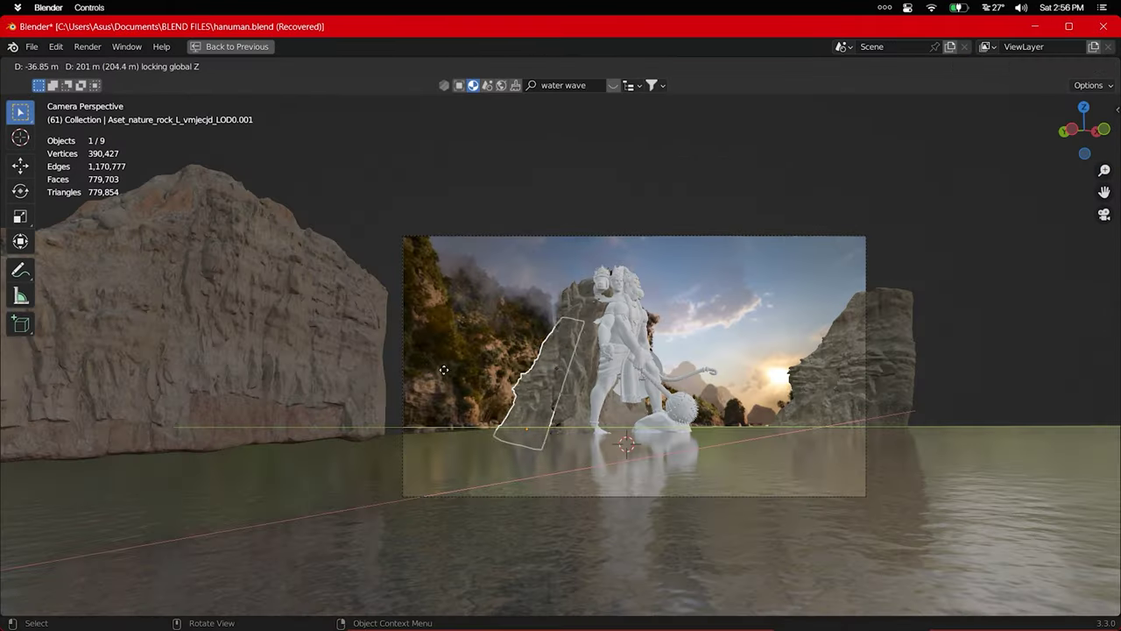
{"action": "left_click", "coordinate": [348, 326]}
{"action": "scroll", "coordinate": [579, 383], "scroll_direction": "up", "scroll_amount": 3}
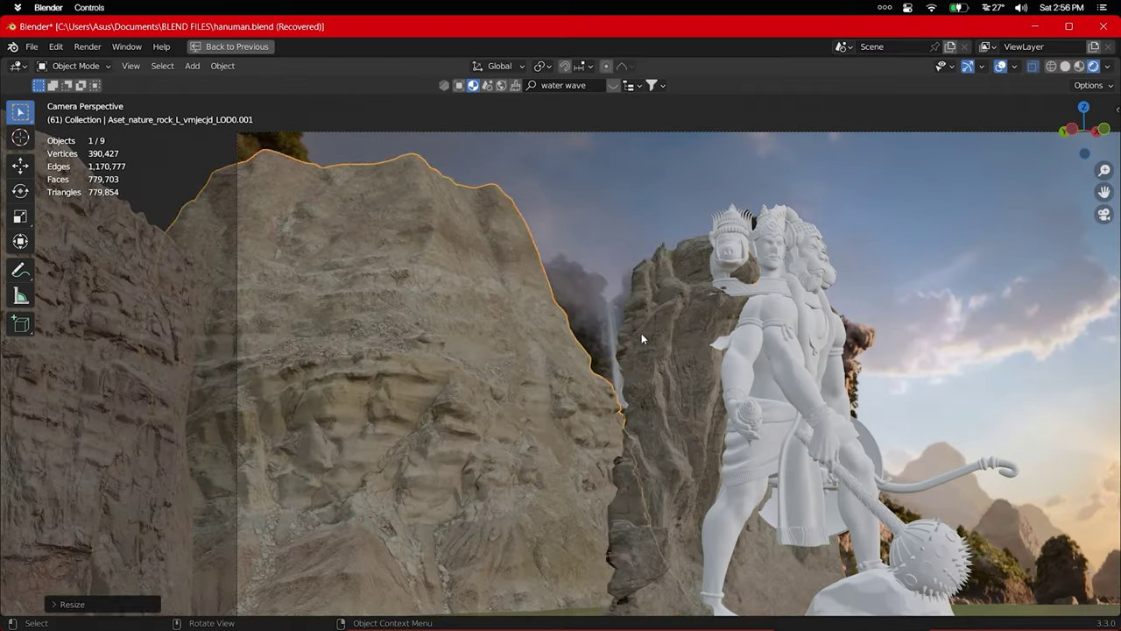
{"action": "key", "text": "g"}
{"action": "key", "text": "shift+z"}
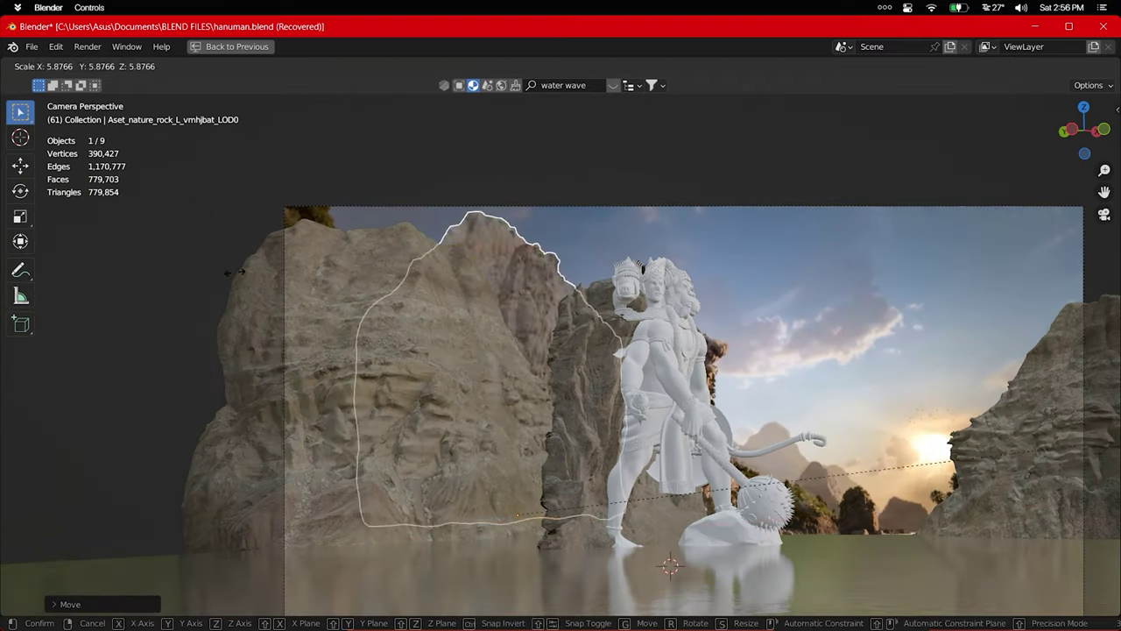
{"action": "scroll", "coordinate": [365, 295], "scroll_direction": "down", "scroll_amount": 4}
{"action": "key", "text": "ctrl+space"}
{"action": "left_click", "coordinate": [311, 88]}
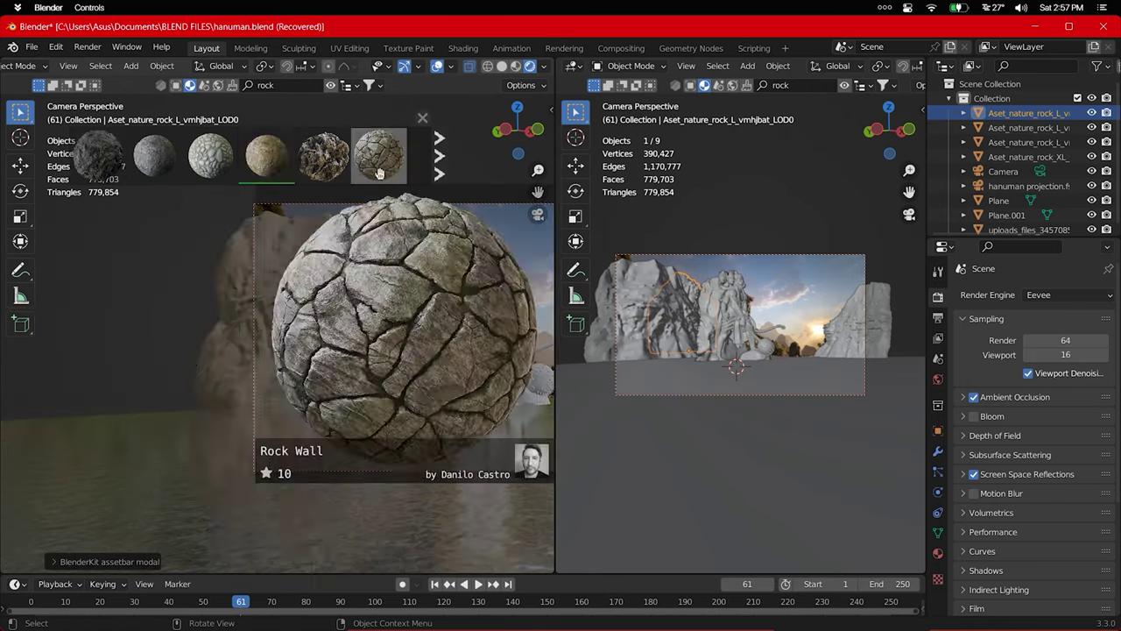
Apply the Rock Wall material to the left rock, unwrap the tall rock and link the material
{"action": "left_click_drag", "start_coordinate": [379, 156], "coordinate": [285, 264]}
{"action": "scroll", "coordinate": [354, 315], "scroll_direction": "up", "scroll_amount": 2}
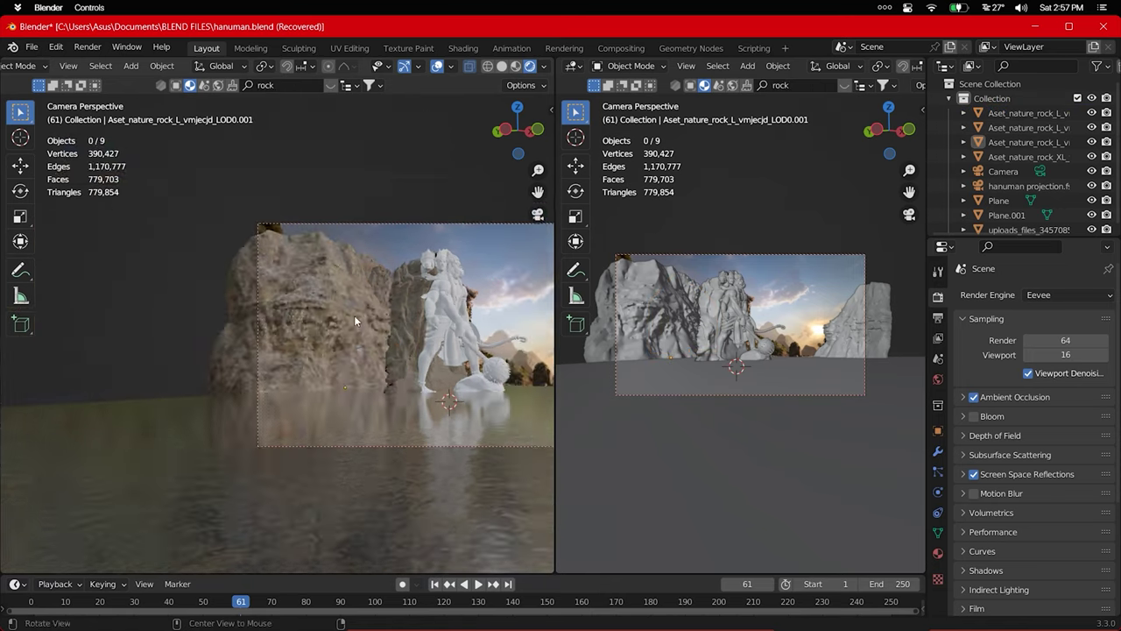
{"action": "left_click", "coordinate": [353, 315], "text": "shift"}
{"action": "scroll", "coordinate": [410, 320], "scroll_direction": "up", "scroll_amount": 1}
{"action": "left_click", "coordinate": [410, 320]}
{"action": "key", "text": "Tab"}
{"action": "key", "text": "u"}
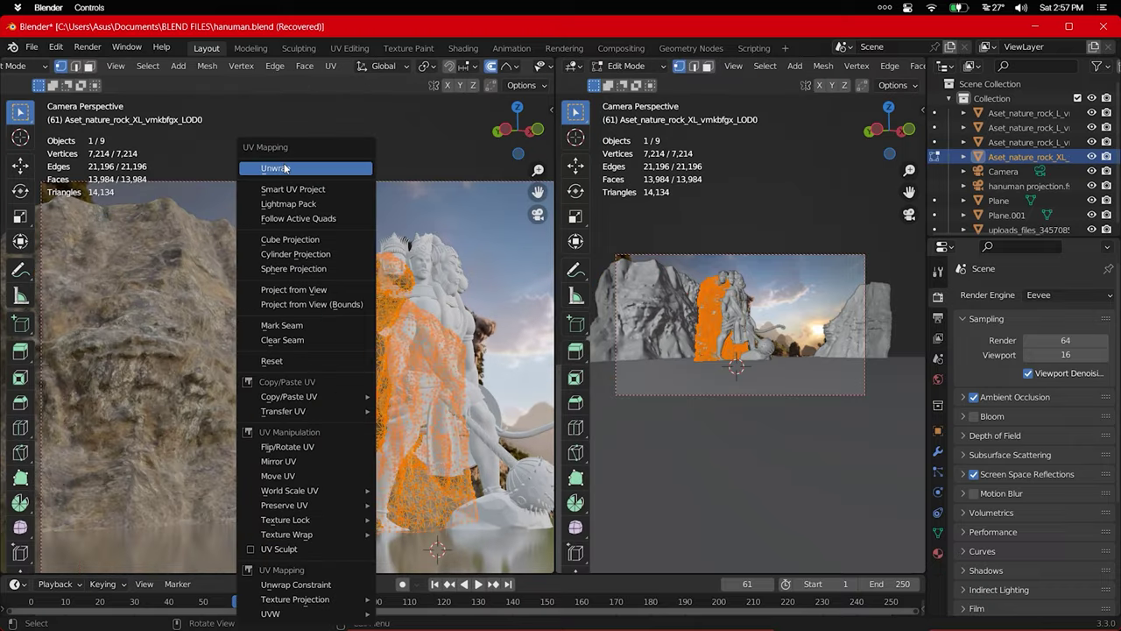
{"action": "left_click", "coordinate": [357, 320]}
{"action": "key", "text": "Tab"}
{"action": "key", "text": "ctrl+l"}
{"action": "left_click", "coordinate": [359, 317]}
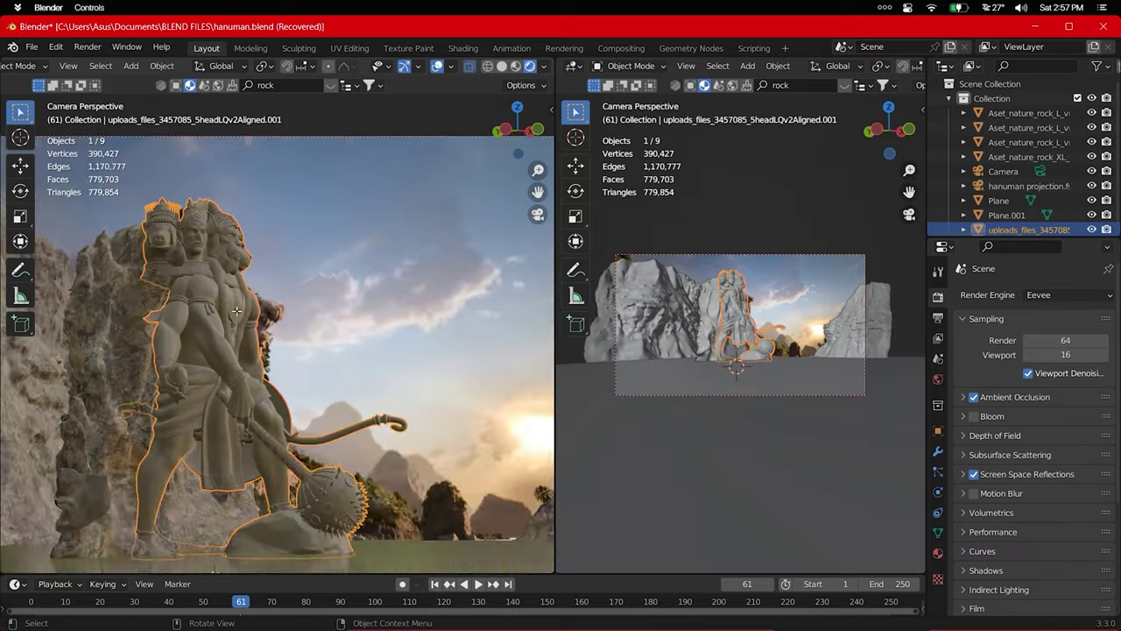
Project the statue's UVs from the camera view, then inspect it and return to camera view
{"action": "key", "text": "Tab"}
{"action": "key", "text": "u"}
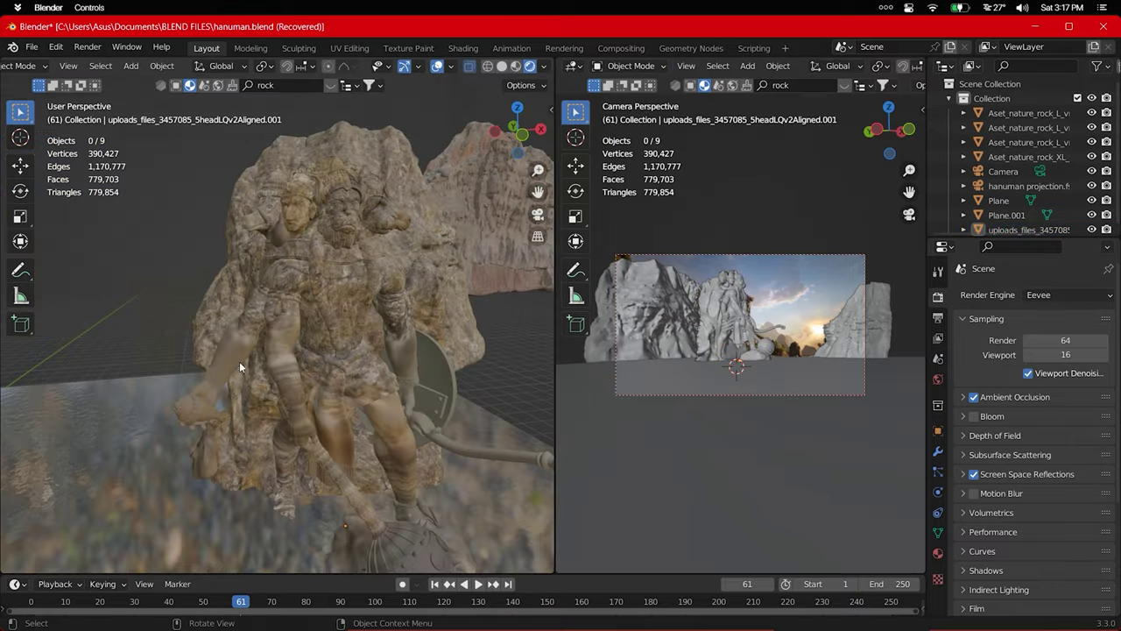
{"action": "mouse_move", "coordinate": [239, 361]}
{"action": "middle_mouse_down"}
{"action": "mouse_move", "coordinate": [298, 285]}
{"action": "mouse_move", "coordinate": [232, 377]}
{"action": "mouse_move", "coordinate": [232, 260]}
{"action": "mouse_move", "coordinate": [246, 298]}
{"action": "middle_mouse_up"}
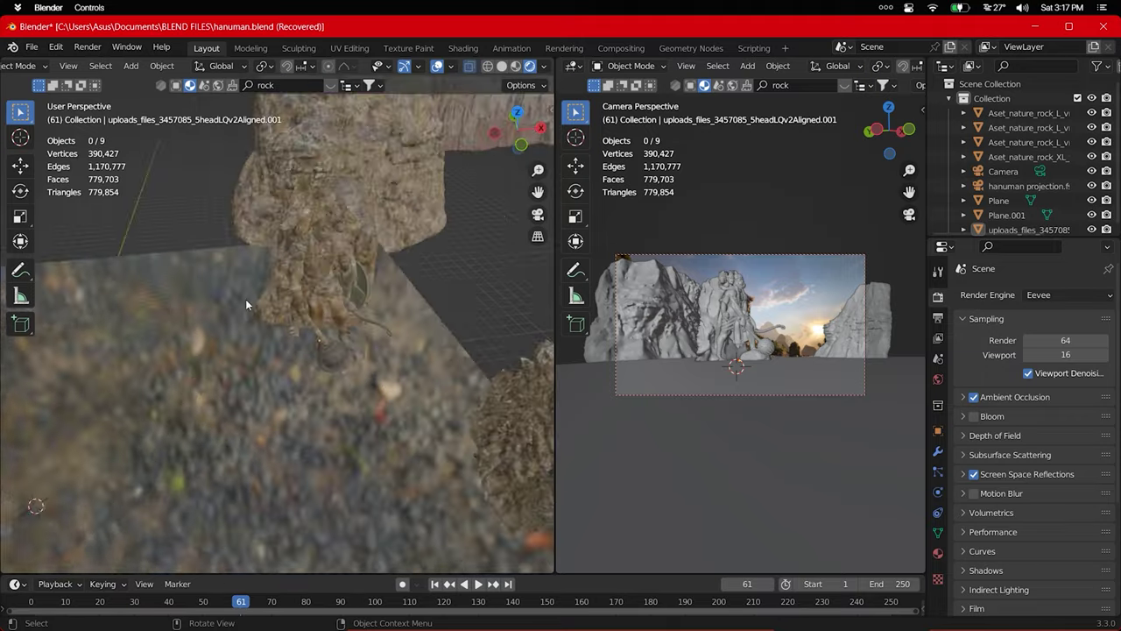
{"action": "key", "text": "ctrl+alt+KP_0"}
Move and scale the first cliff rock in the top orthographic view
{"action": "scroll", "coordinate": [295, 336], "scroll_direction": "down", "scroll_amount": 2}
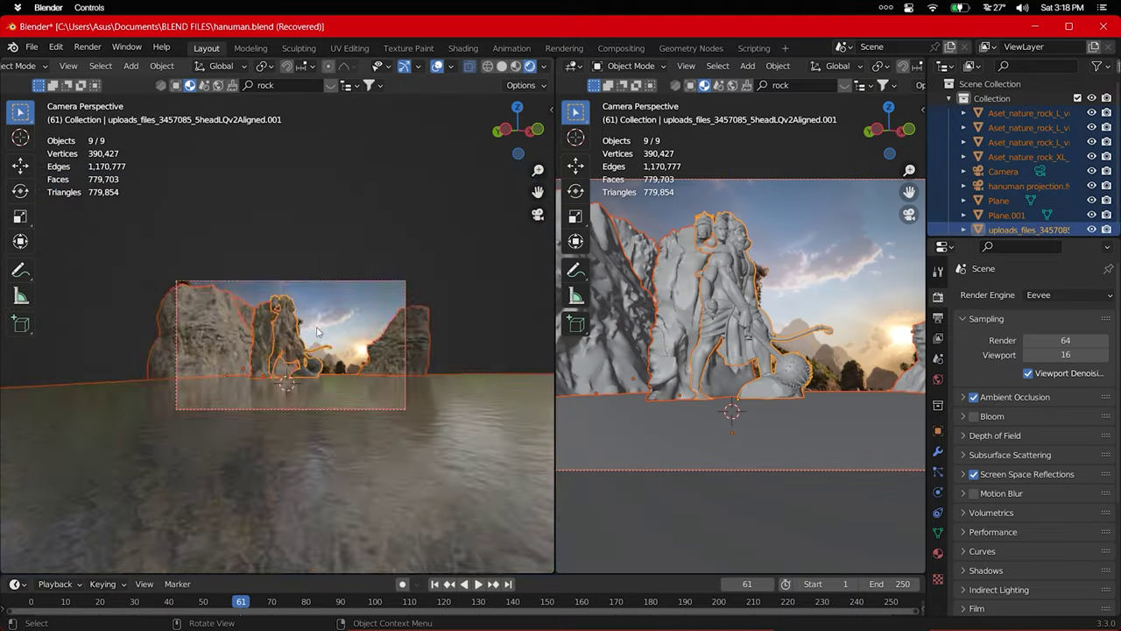
{"action": "scroll", "coordinate": [314, 356], "scroll_direction": "up", "scroll_amount": 5}
{"action": "left_click", "coordinate": [226, 438]}
{"action": "scroll", "coordinate": [328, 336], "scroll_direction": "down", "scroll_amount": 3}
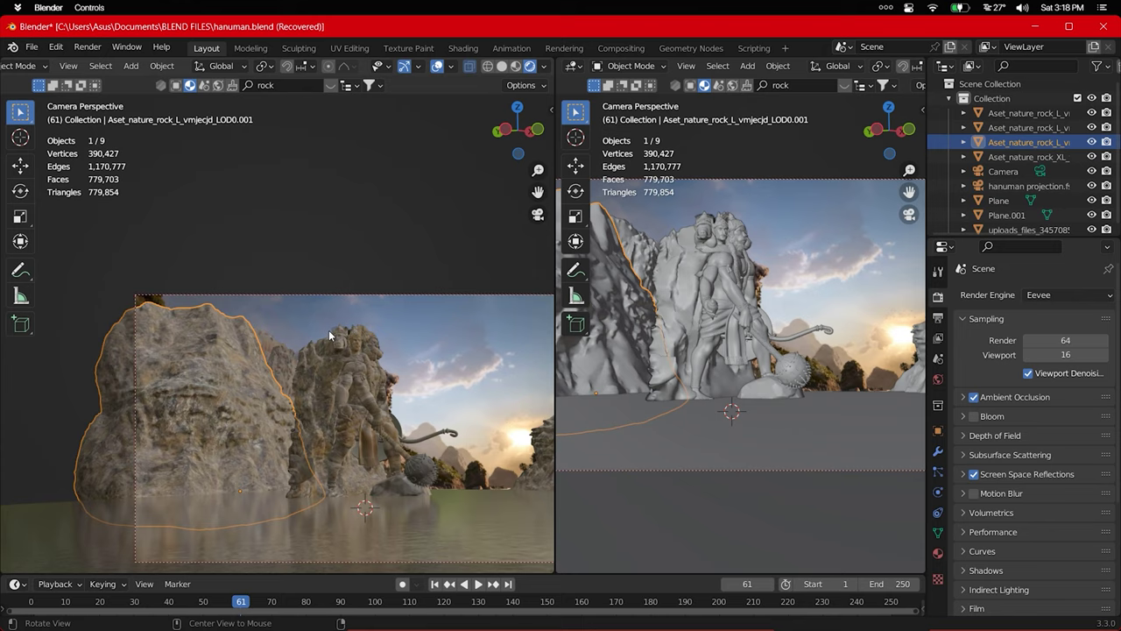
{"action": "key", "text": "KP_7"}
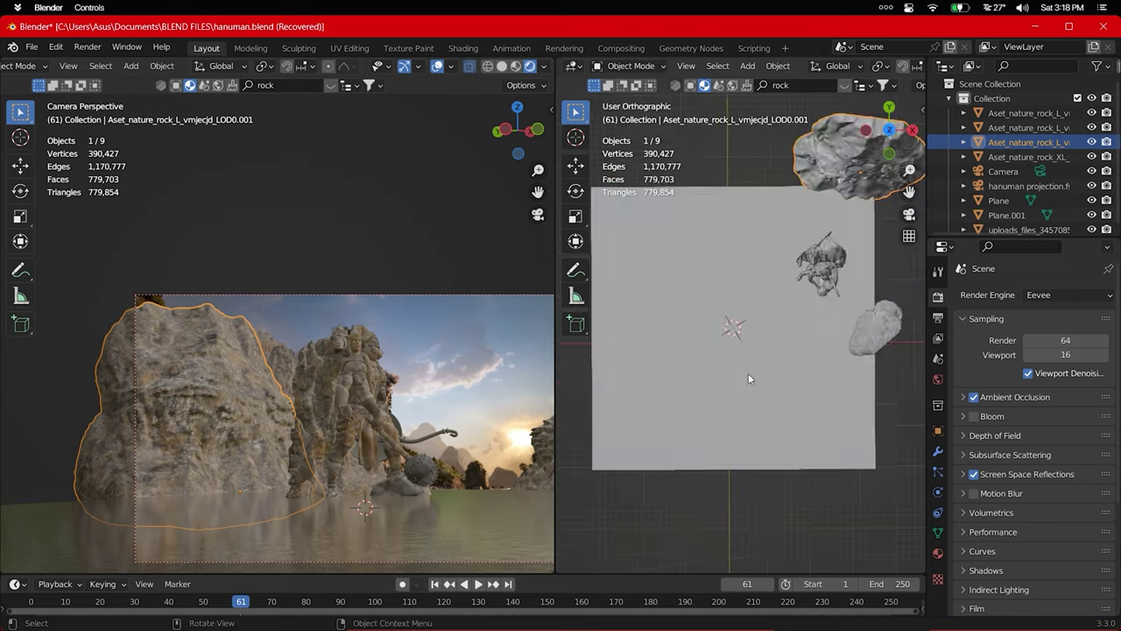
{"action": "key", "text": "g"}
{"action": "key", "text": "Return"}
{"action": "key", "text": "s"}
{"action": "left_click", "coordinate": [317, 375]}
Move a second rock vertically along Z
{"action": "scroll", "coordinate": [317, 375], "scroll_direction": "up", "scroll_amount": 3}
{"action": "left_click", "coordinate": [1025, 113]}
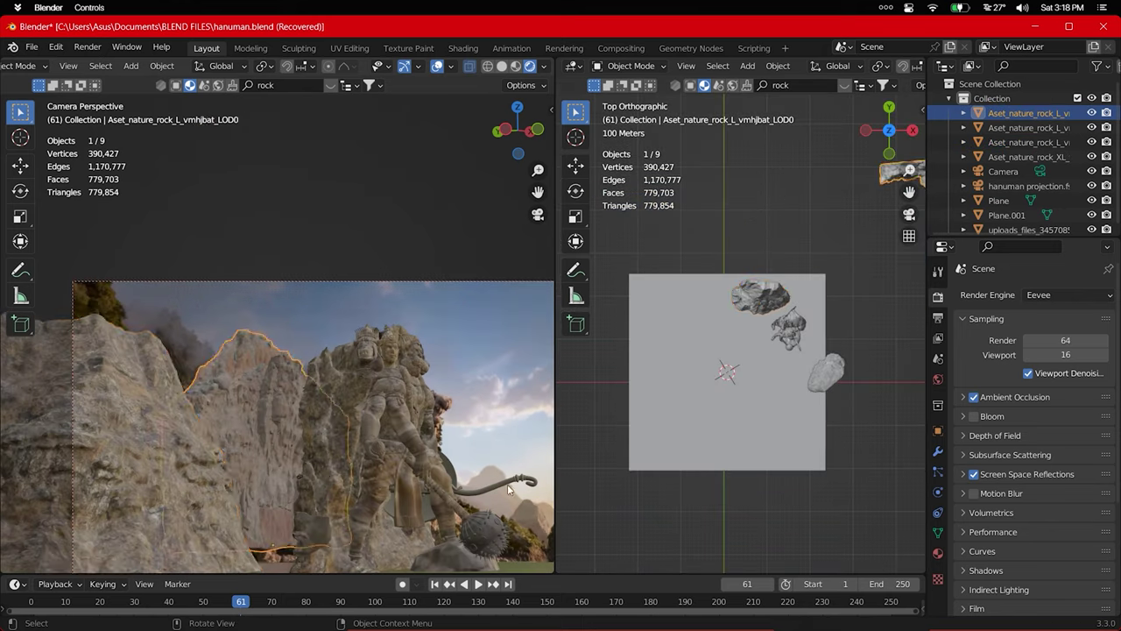
{"action": "scroll", "coordinate": [727, 368], "scroll_direction": "down", "scroll_amount": 2}
{"action": "key", "text": "g"}
{"action": "key", "text": "z"}
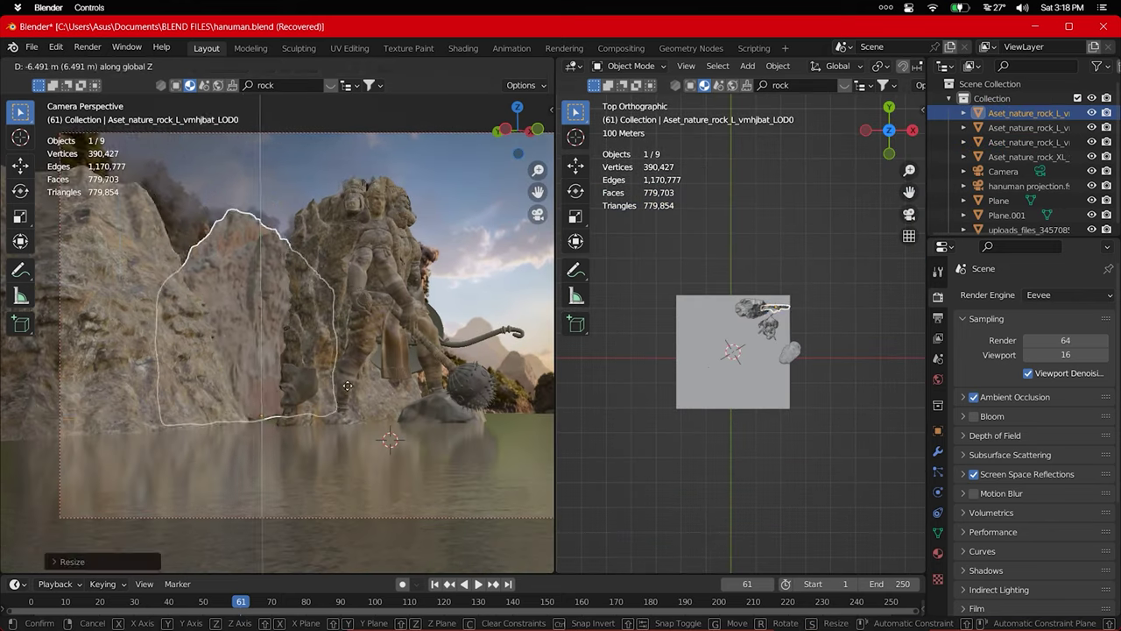
{"action": "left_click", "coordinate": [347, 385]}
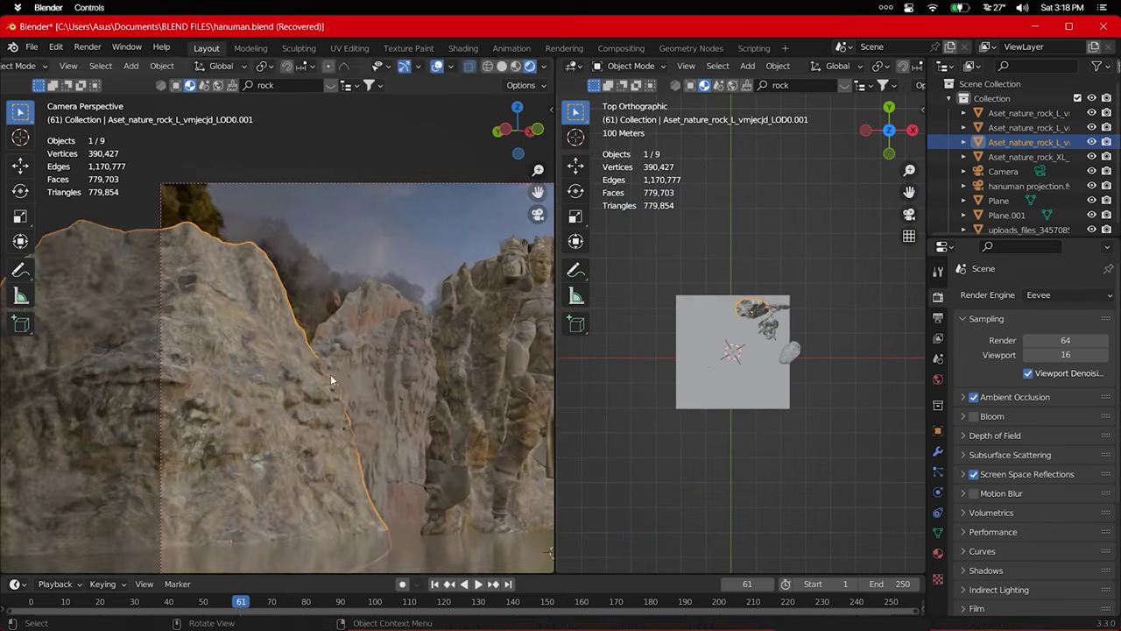
Check the next rock's placement from the side, then return to camera view at frame 1
{"action": "left_click", "coordinate": [1025, 142]}
{"action": "scroll", "coordinate": [717, 426], "scroll_direction": "up", "scroll_amount": 3}
{"action": "mouse_move", "coordinate": [717, 426]}
{"action": "middle_mouse_down"}
{"action": "mouse_move", "coordinate": [738, 350]}
{"action": "mouse_move", "coordinate": [697, 391]}
{"action": "middle_mouse_up"}
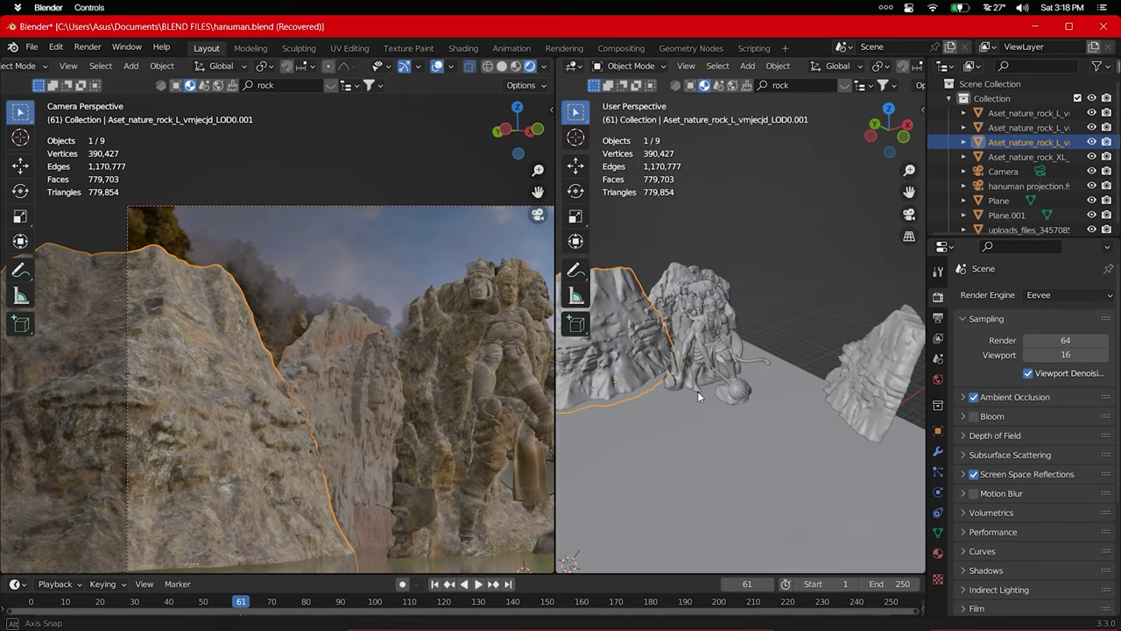
{"action": "middle_click_drag", "start_coordinate": [367, 377], "coordinate": [312, 337]}
{"action": "key", "text": "KP_0"}
{"action": "key", "text": "shift+Left"}
Show the reference waterfall clip in a Movie Clip Editor, scrub to frame 92 and play to compare
{"action": "left_click", "coordinate": [573, 66]}
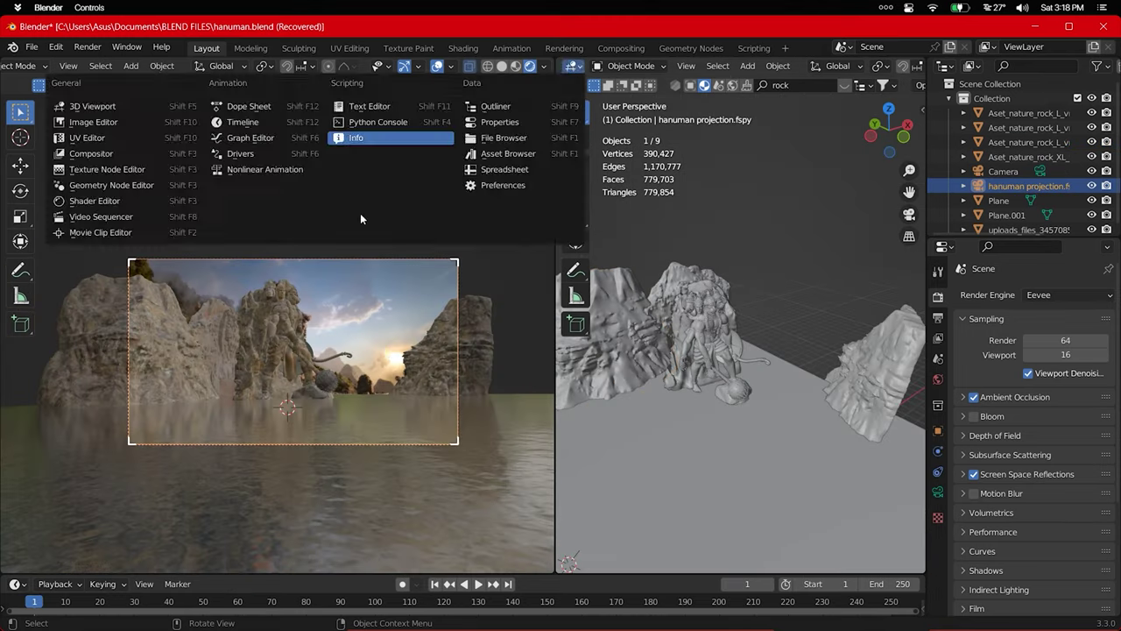
{"action": "left_click", "coordinate": [360, 213]}
{"action": "scroll", "coordinate": [348, 323], "scroll_direction": "up", "scroll_amount": 1}
{"action": "key", "text": "shift+Left"}
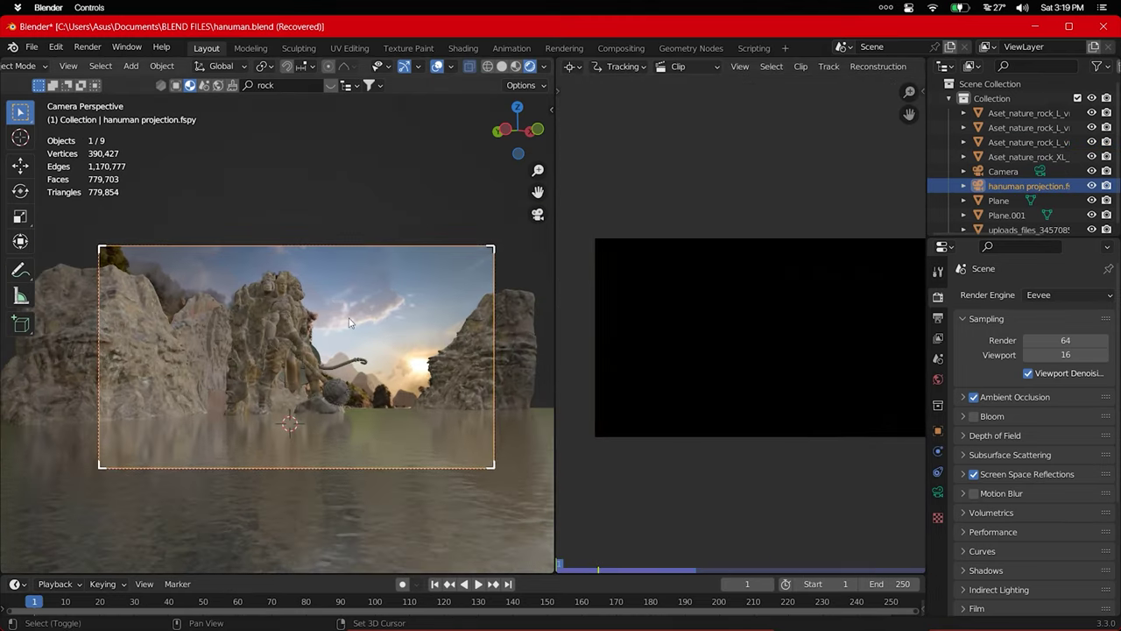
{"action": "mouse_move", "coordinate": [686, 565]}
{"action": "left_mouse_down"}
{"action": "mouse_move", "coordinate": [579, 568]}
{"action": "mouse_move", "coordinate": [690, 571]}
{"action": "left_mouse_up"}
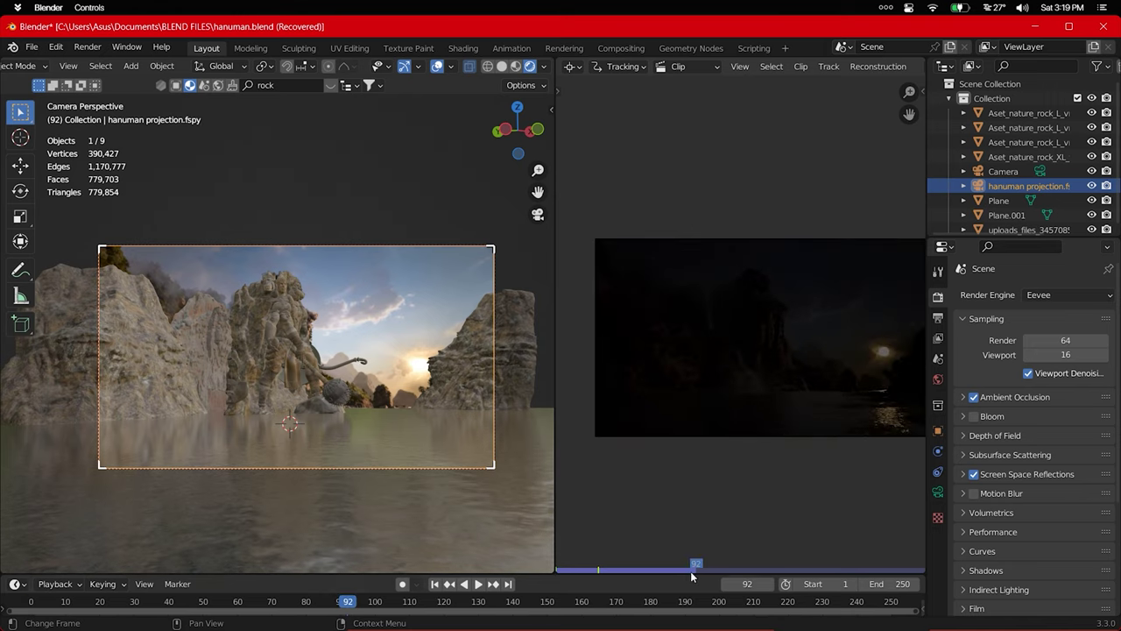
{"action": "key", "text": "space"}
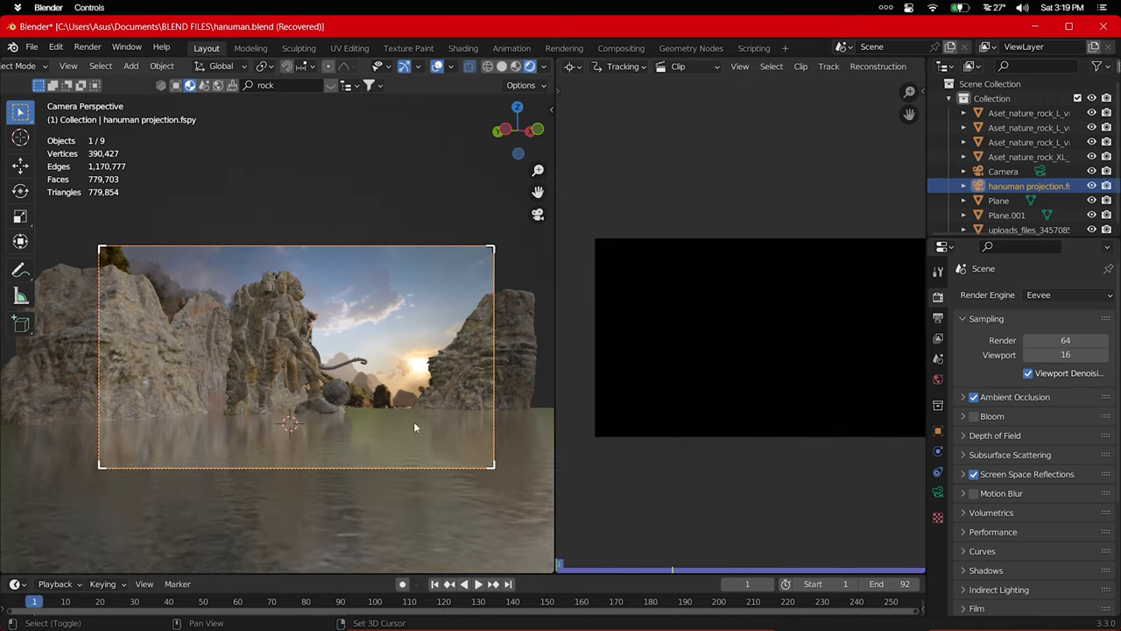
{"action": "key", "text": "Escape"}
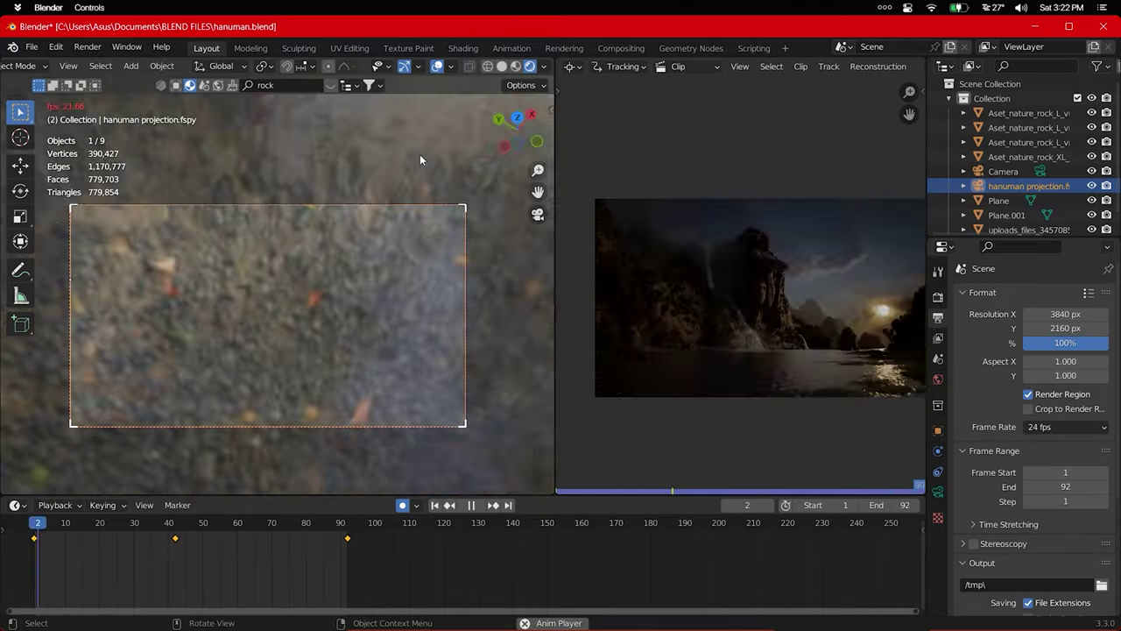
{"action": "left_click", "coordinate": [320, 536]}
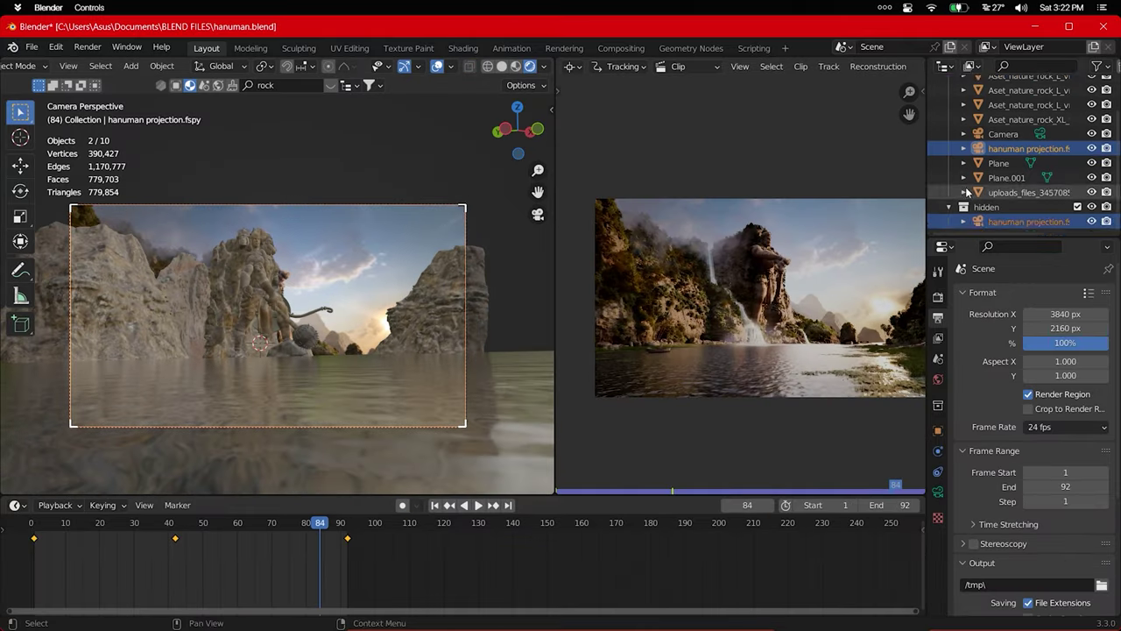
Shrink a rock in the camera shot, checking it from above, then select the XL rock
{"action": "left_click", "coordinate": [343, 325]}
{"action": "scroll", "coordinate": [343, 325], "scroll_direction": "up", "scroll_amount": 5}
{"action": "key", "text": "shift+F5"}
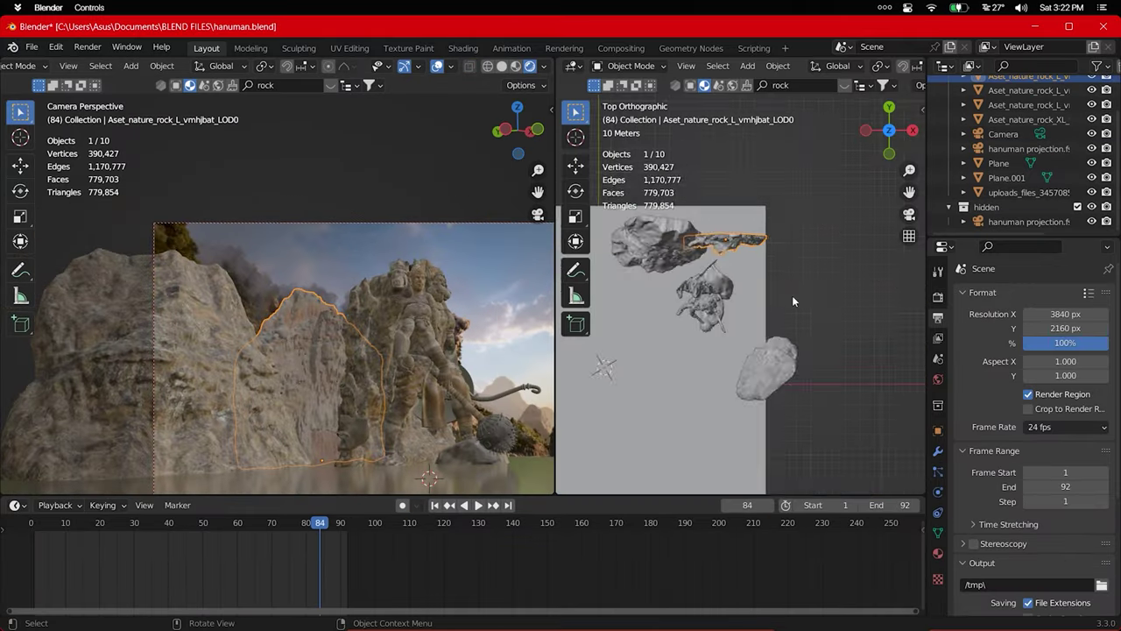
{"action": "middle_click_drag", "start_coordinate": [792, 295], "coordinate": [746, 348]}
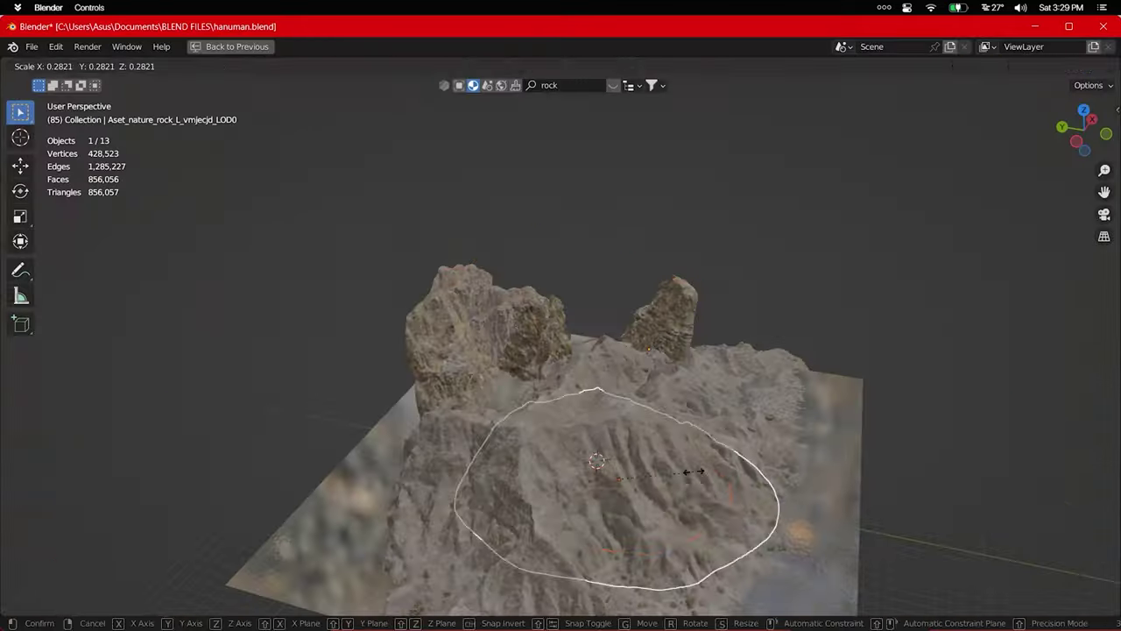
{"action": "left_click", "coordinate": [694, 471]}
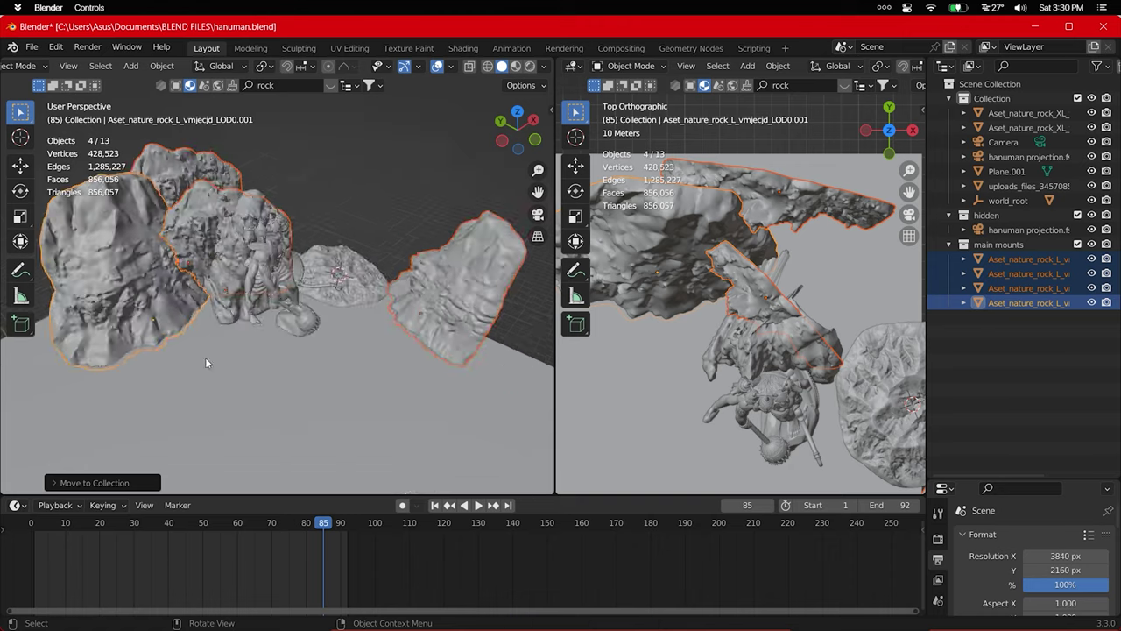
{"action": "left_click", "coordinate": [367, 375]}
{"action": "middle_click_drag", "start_coordinate": [377, 410], "coordinate": [361, 320]}
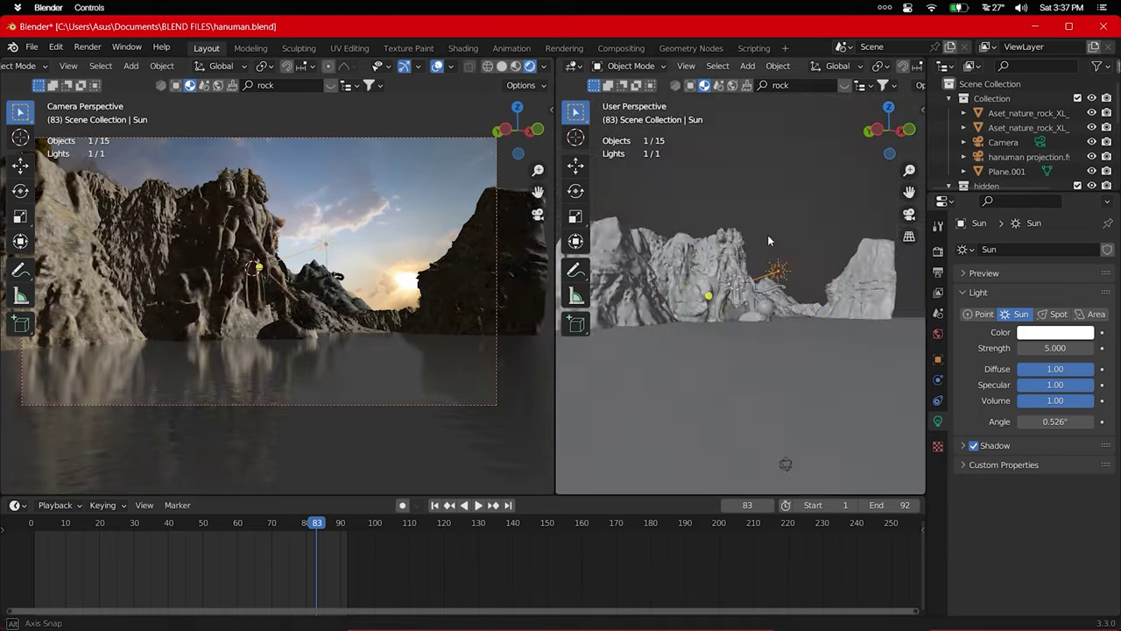
Apply the Kiara 8 Sunset HDRI to the world through viewport shading
{"action": "middle_click_drag", "start_coordinate": [767, 235], "coordinate": [736, 289]}
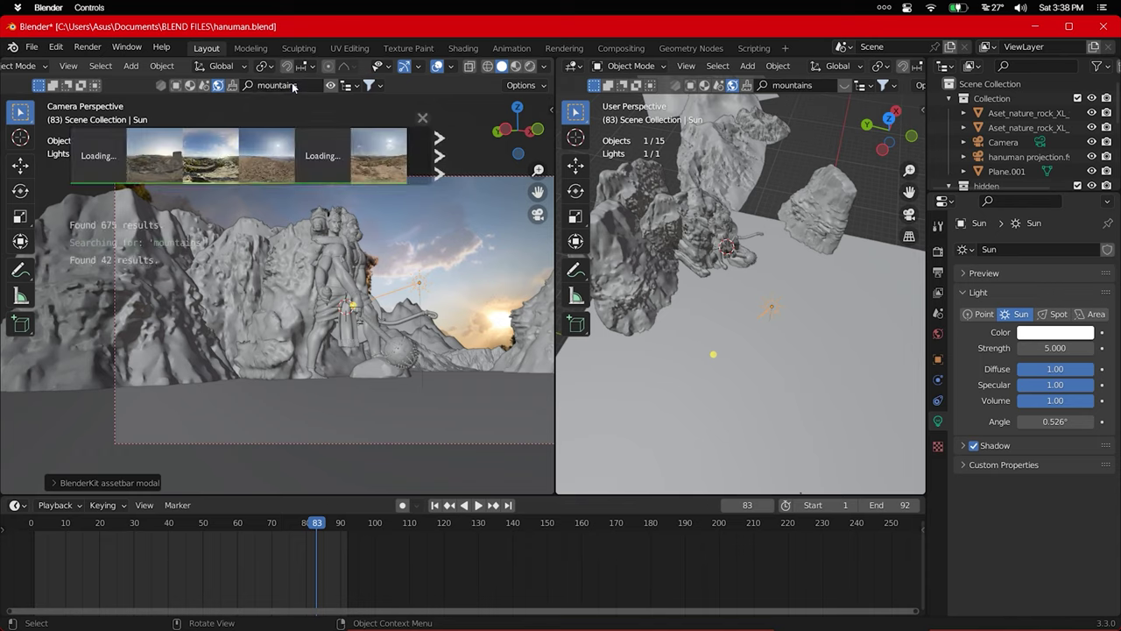
{"action": "mouse_move", "coordinate": [323, 156]}
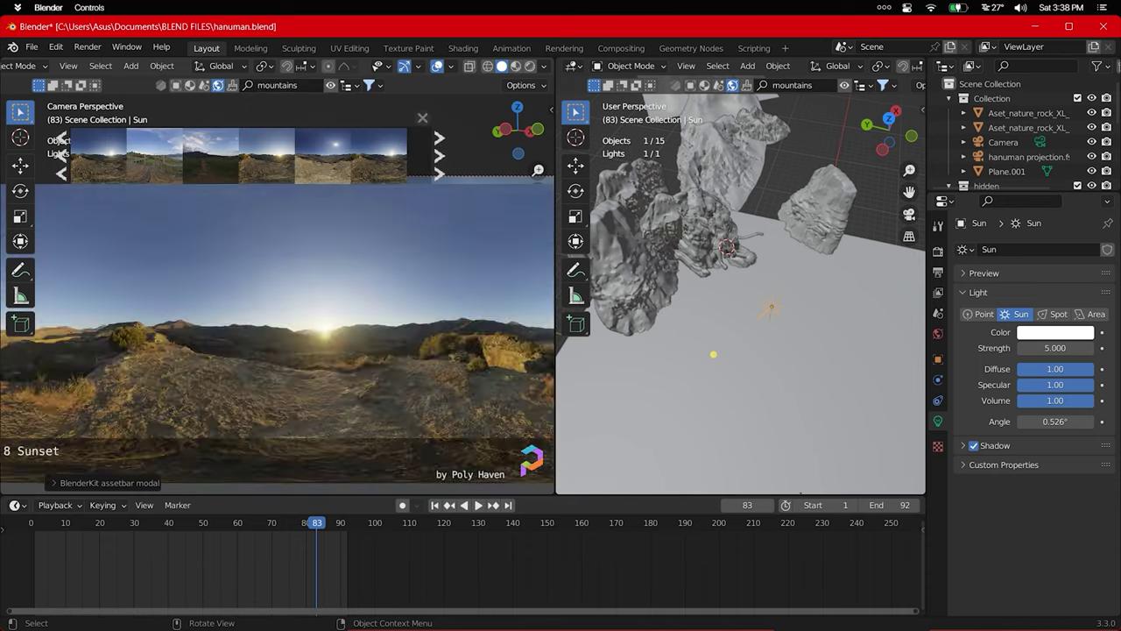
{"action": "left_click", "coordinate": [543, 66]}
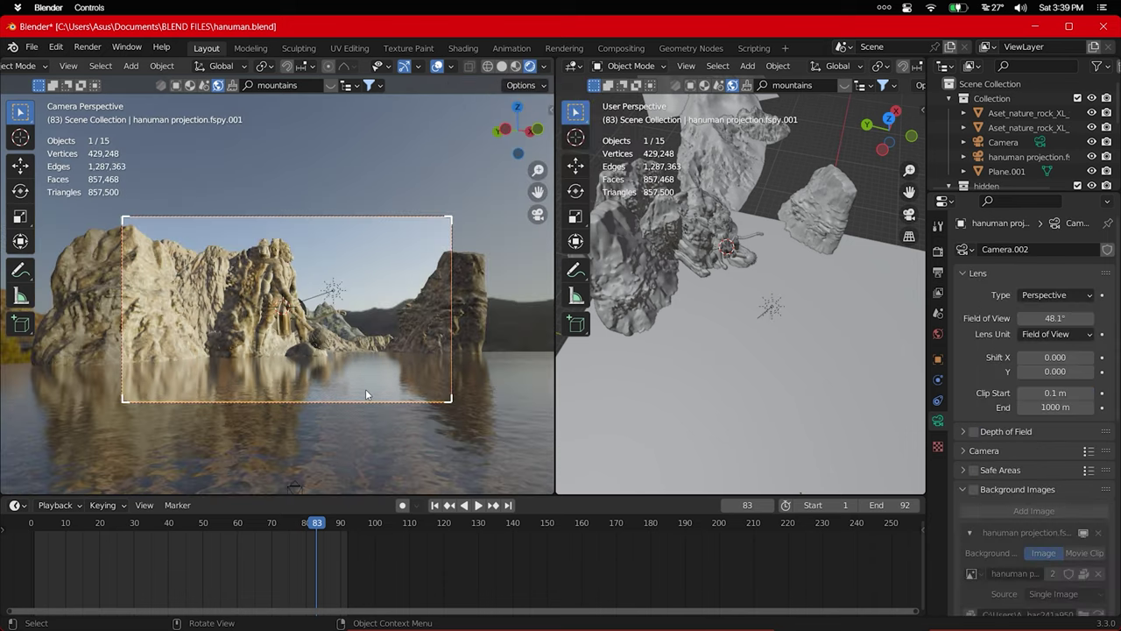
{"action": "scroll", "coordinate": [366, 394], "scroll_direction": "up", "scroll_amount": 2}
{"action": "key", "text": "shift+F3"}
Rotate the HDRI in the World shader nodes so the sunset sits between the cliffs
{"action": "left_click", "coordinate": [617, 66]}
{"action": "left_click", "coordinate": [613, 92]}
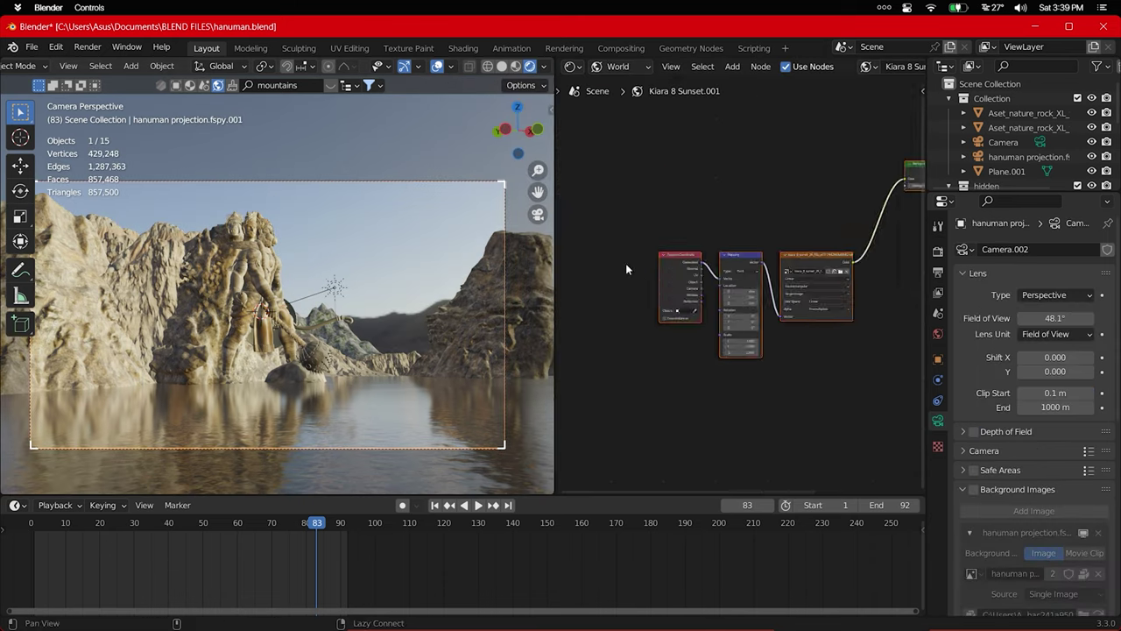
{"action": "key", "text": "KP_Decimal"}
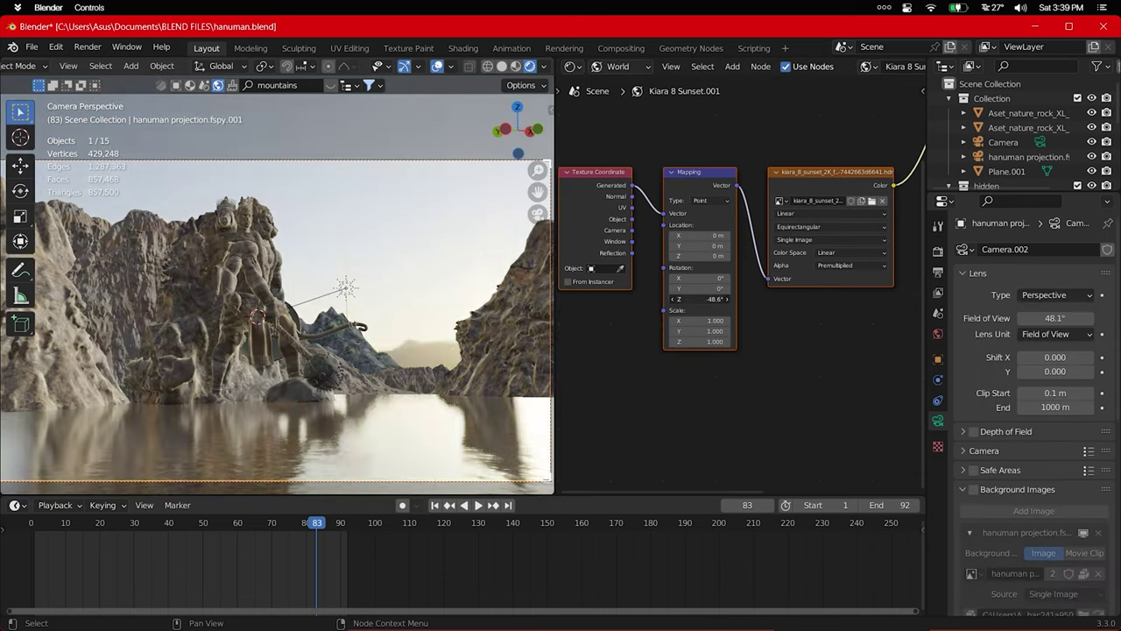
{"action": "left_click_drag", "start_coordinate": [700, 299], "coordinate": [740, 299]}
{"action": "scroll", "coordinate": [740, 285], "scroll_direction": "down", "scroll_amount": 3}
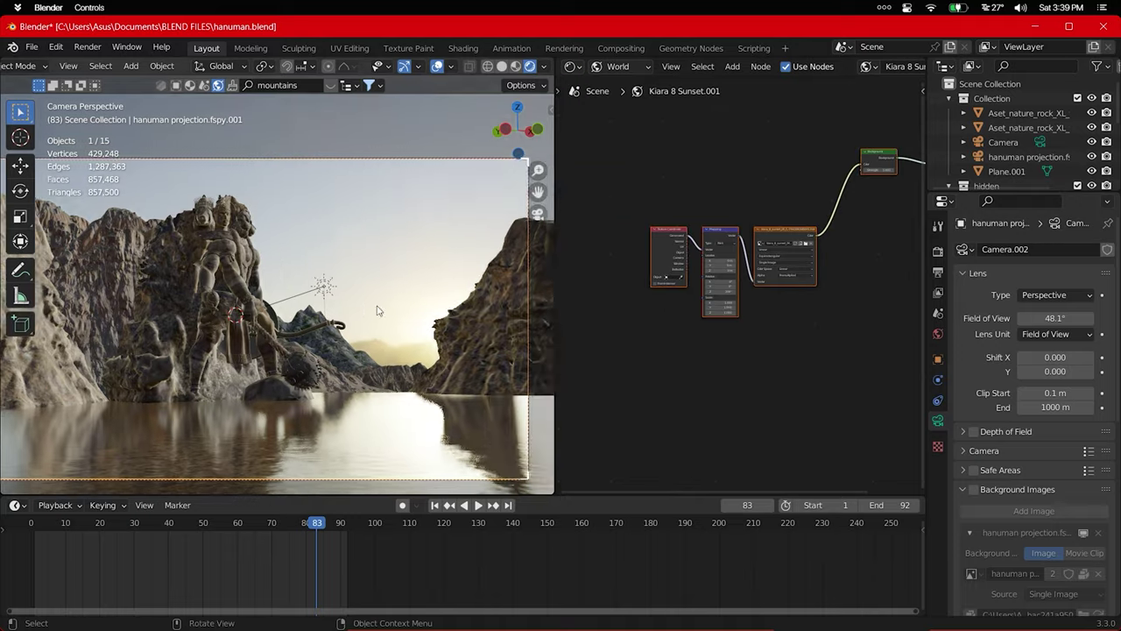
Inspect the lighting over the water and set the Sun strength to 3
{"action": "key", "text": "ctrl+space"}
{"action": "middle_click_drag", "start_coordinate": [708, 447], "coordinate": [713, 335]}
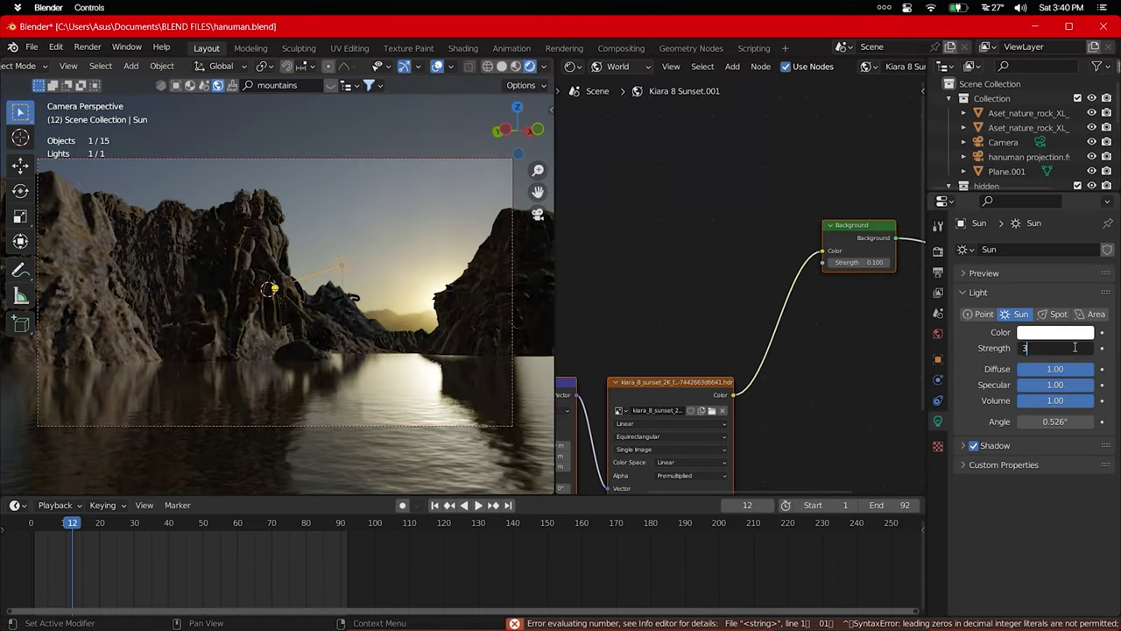
{"action": "key", "text": "Return"}
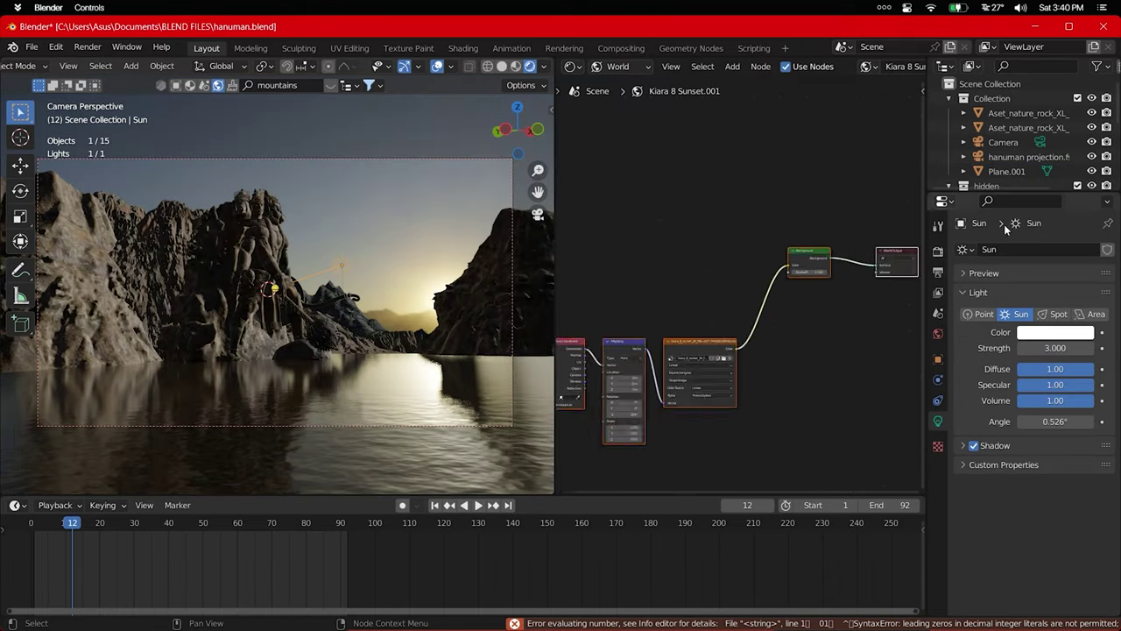
{"action": "double_click", "coordinate": [1070, 348]}
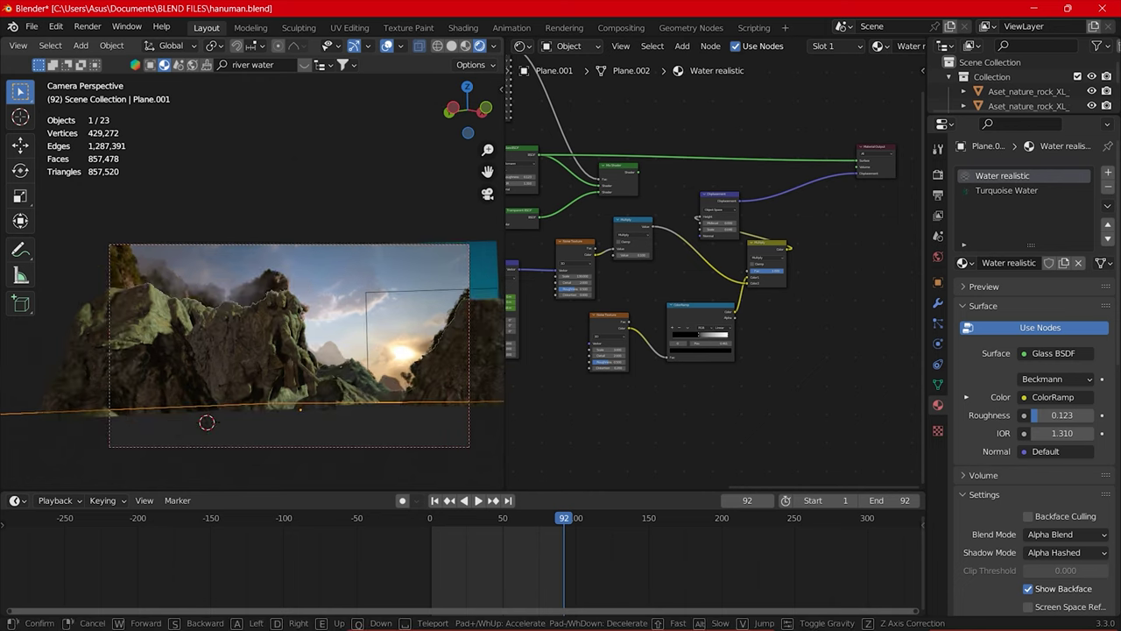
Keyframe the walked-in camera position and play the camera animation
{"action": "left_click", "coordinate": [336, 376]}
{"action": "key", "text": "i"}
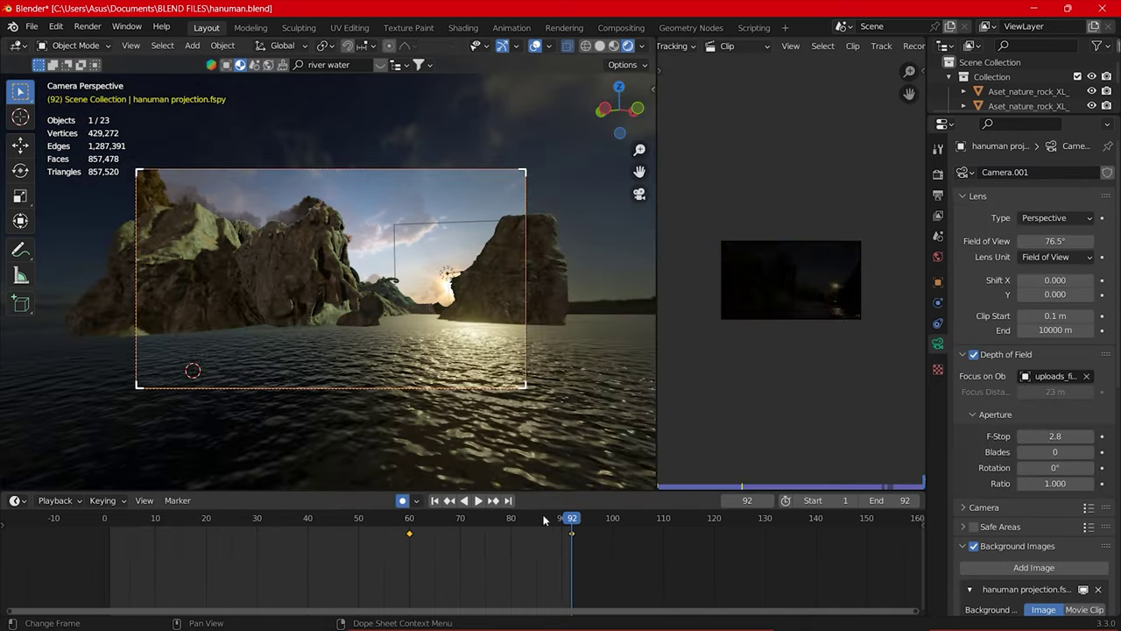
{"action": "key", "text": "shift+grave"}
{"action": "key", "text": "space"}
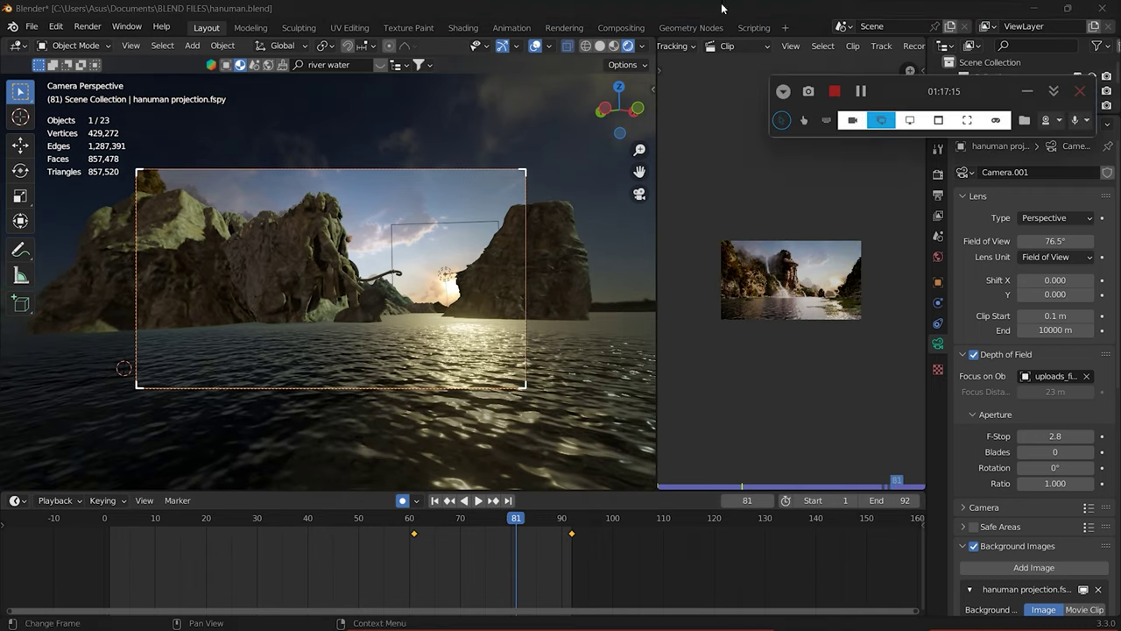
{"action": "key", "text": "Escape"}
Scrub the timeline back to frame 2 and replay the camera animation
{"action": "scroll", "coordinate": [996, 321], "scroll_direction": "down", "scroll_amount": 5}
{"action": "scroll", "coordinate": [996, 321], "scroll_direction": "down", "scroll_amount": 8}
{"action": "key", "text": "space"}
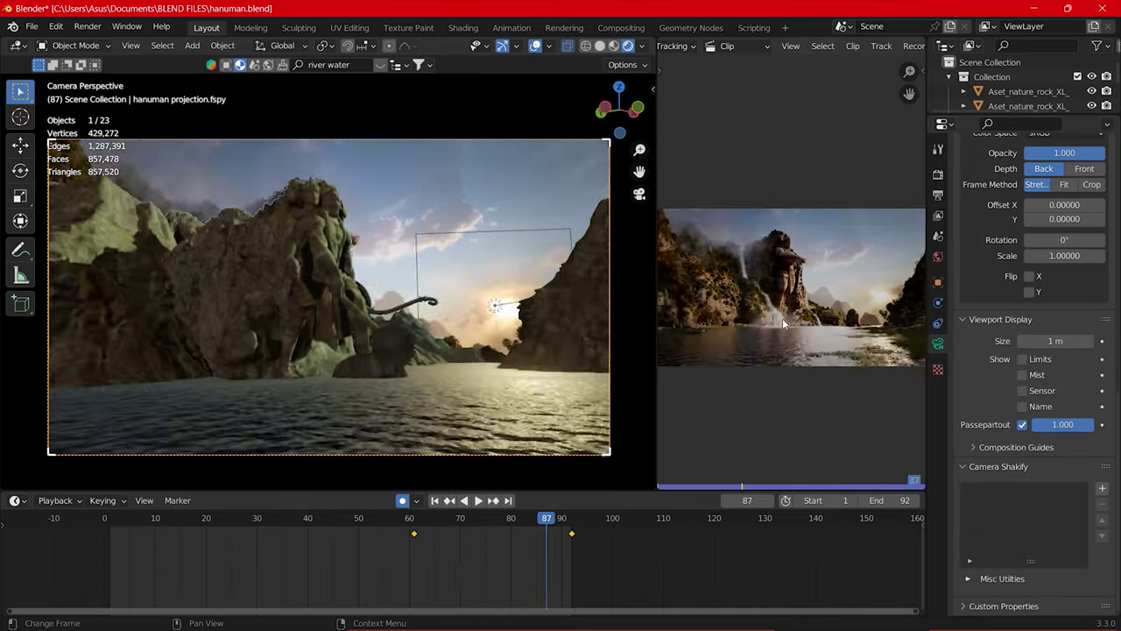
{"action": "left_click_drag", "start_coordinate": [494, 547], "coordinate": [494, 566]}
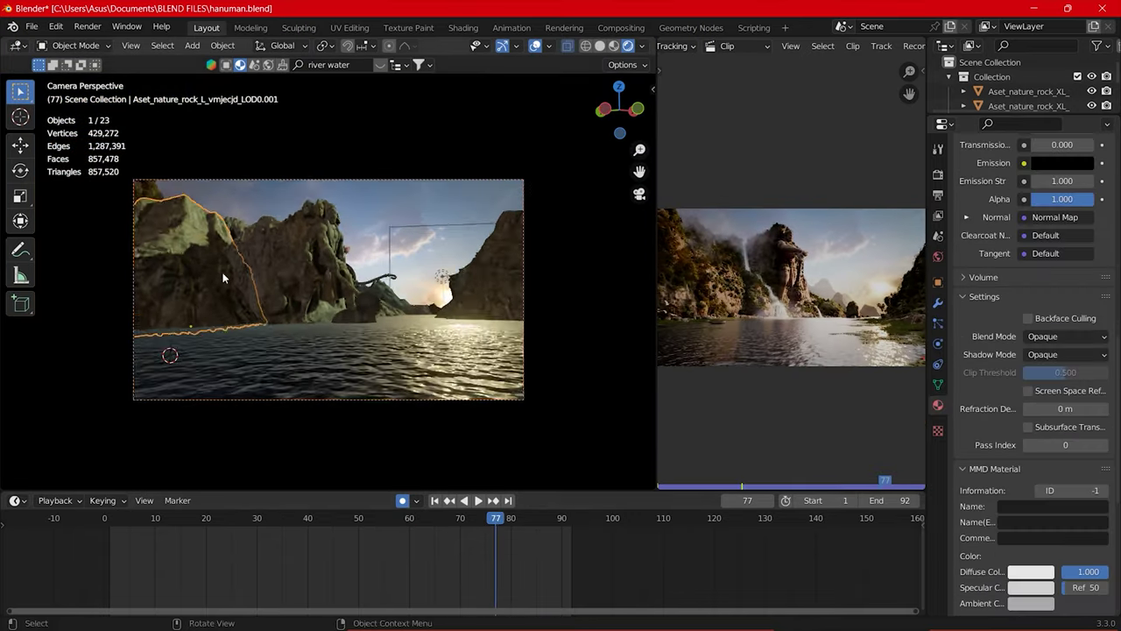
{"action": "scroll", "coordinate": [519, 578], "scroll_direction": "down", "scroll_amount": 2}
{"action": "left_click", "coordinate": [189, 534]}
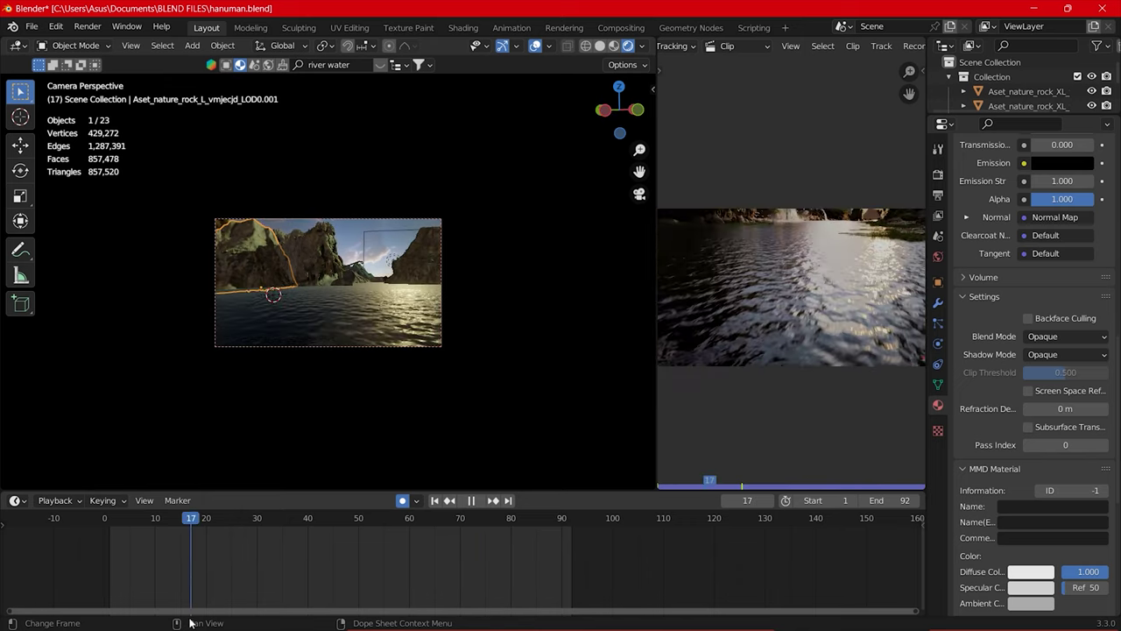
{"action": "left_click_drag", "start_coordinate": [190, 535], "coordinate": [187, 534]}
{"action": "key", "text": "space"}
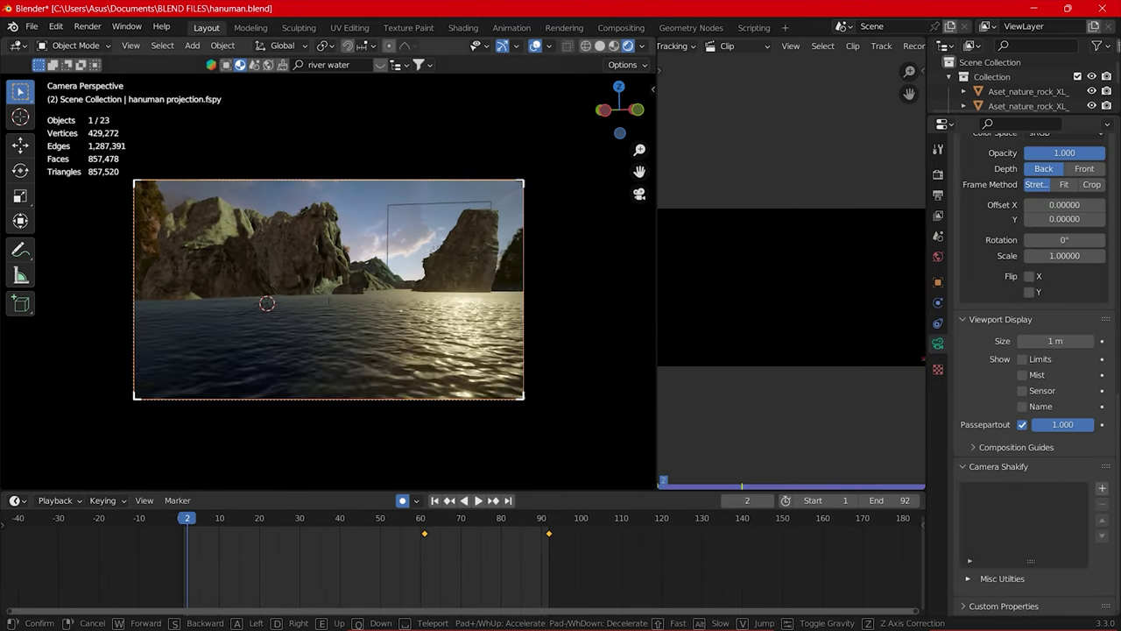
{"action": "key", "text": "space"}
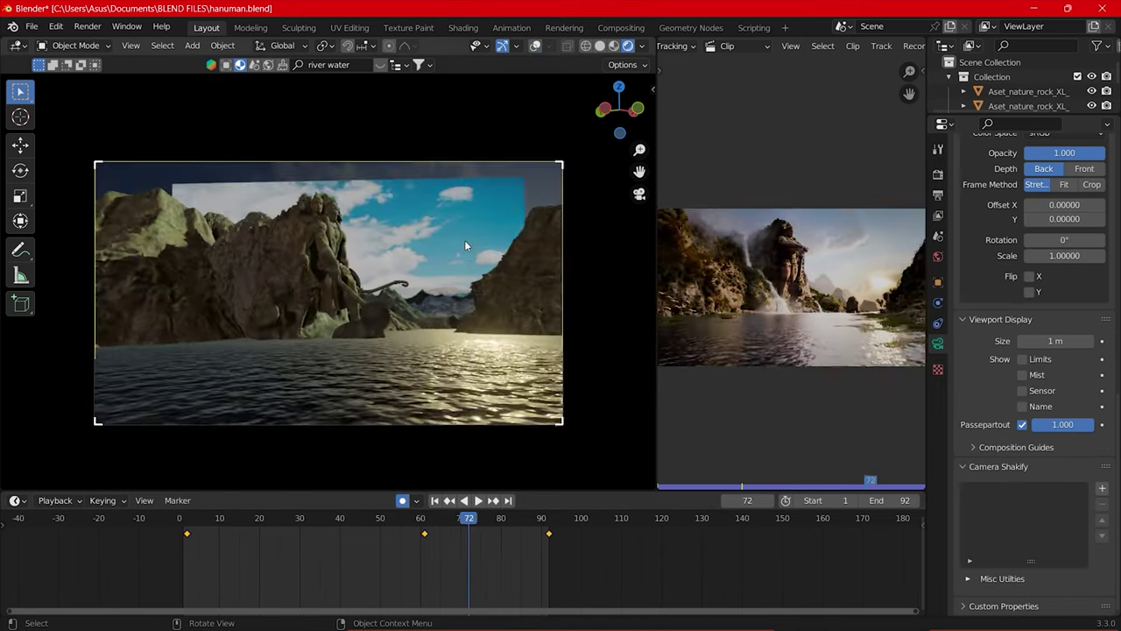
Scale down the hanuman 4 image plane, shift it along X and clear its parent
{"action": "left_click", "coordinate": [474, 188]}
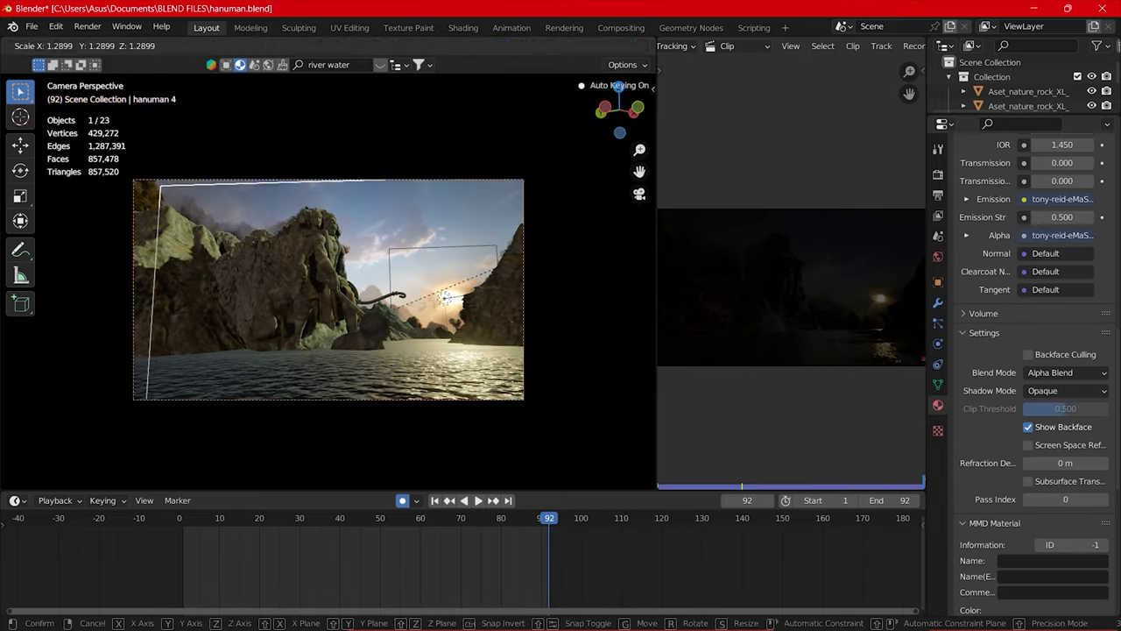
{"action": "left_click", "coordinate": [531, 244]}
{"action": "key", "text": "g"}
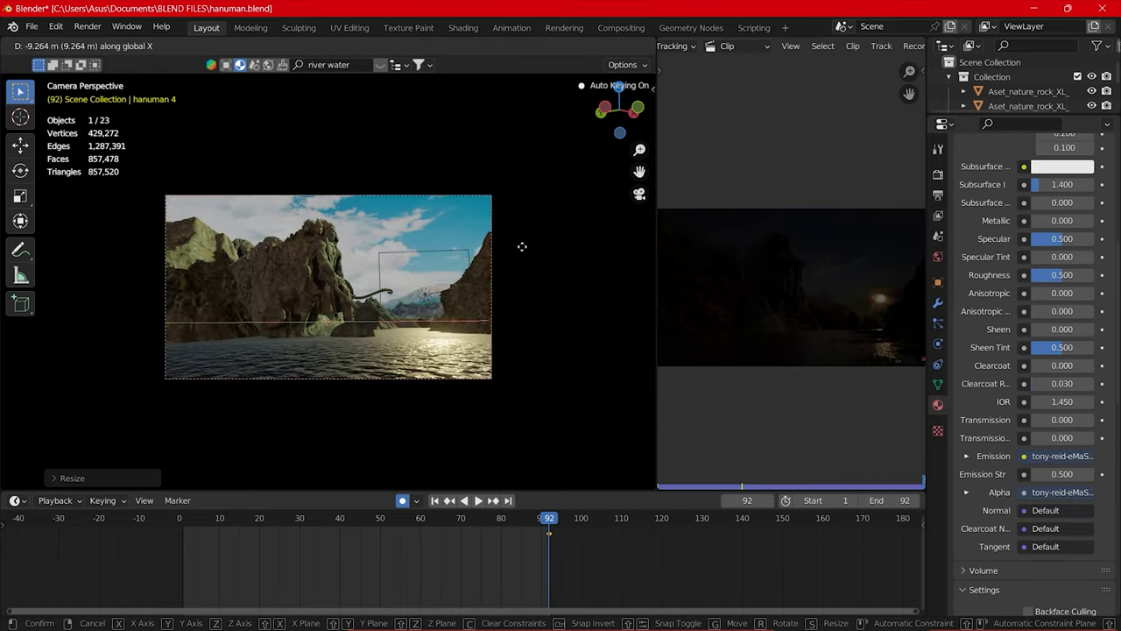
{"action": "left_click", "coordinate": [521, 247]}
{"action": "left_click", "coordinate": [479, 195], "text": "shift"}
{"action": "key", "text": "space"}
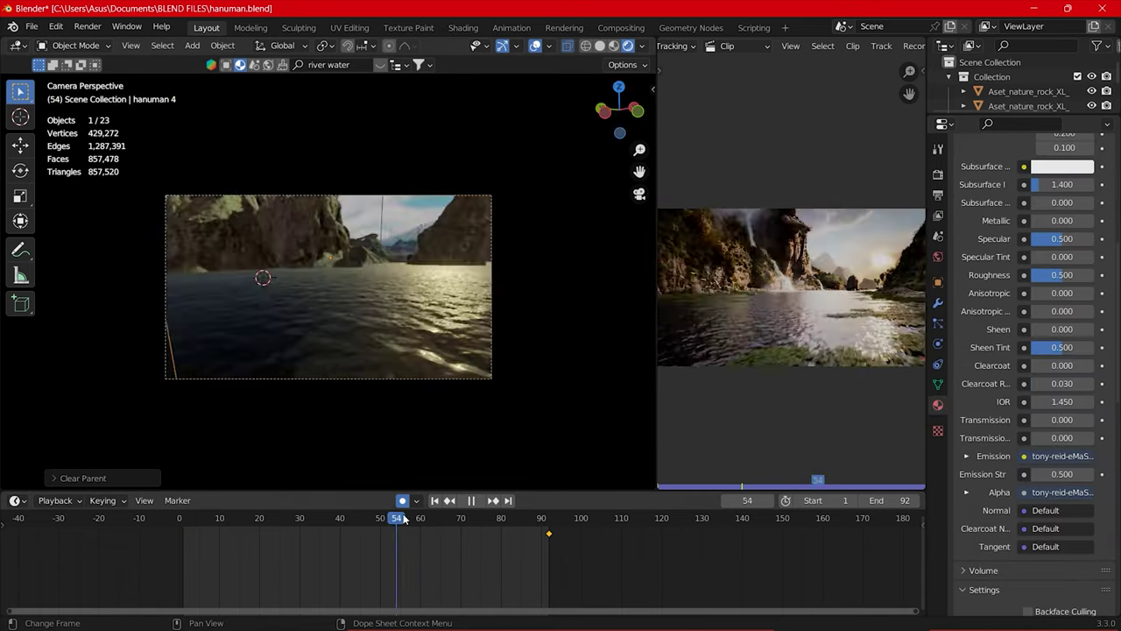
{"action": "key", "text": "space"}
{"action": "middle_click_drag", "start_coordinate": [351, 289], "coordinate": [367, 248]}
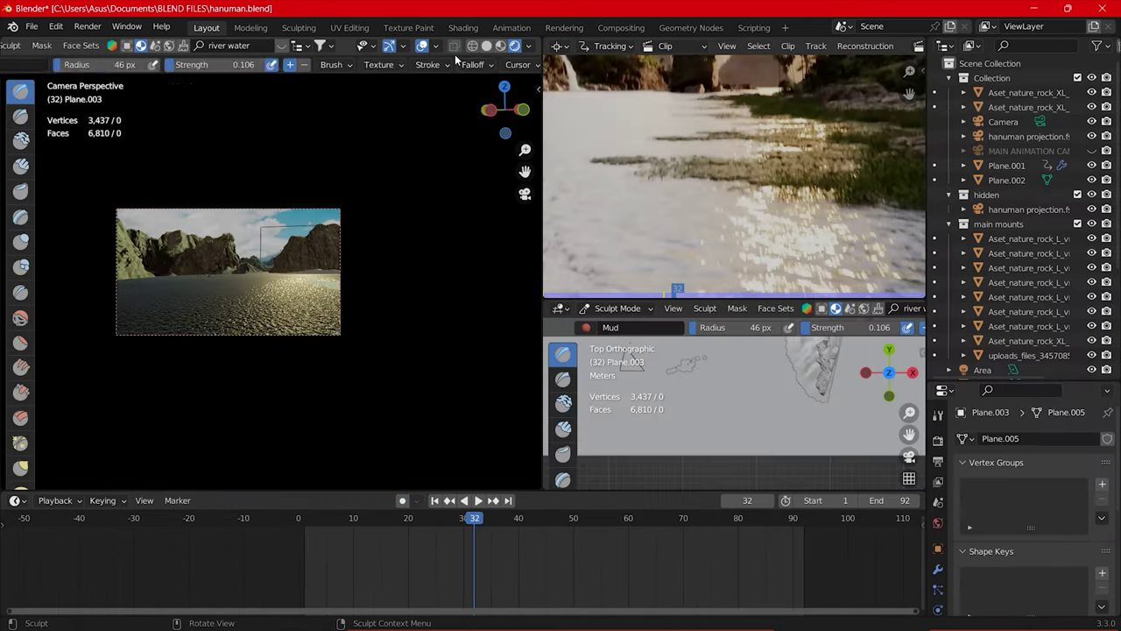
Maximize a top-down view of the terrain and pick the Rocks sculpting brush
{"action": "scroll", "coordinate": [368, 215], "scroll_direction": "up", "scroll_amount": 5}
{"action": "key", "text": "Left"}
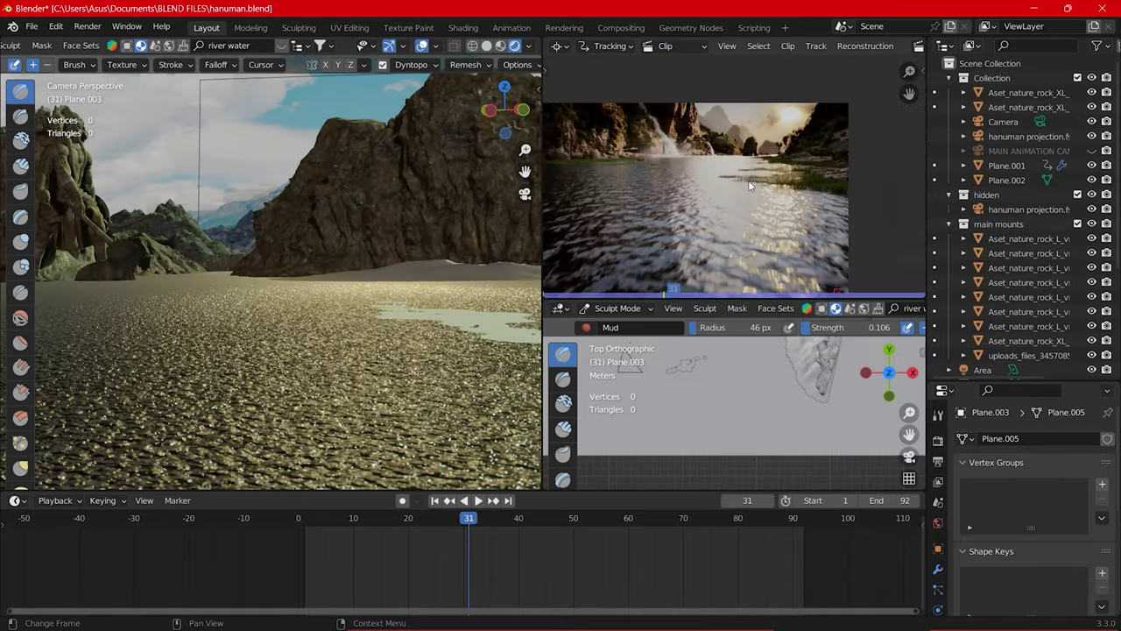
{"action": "middle_click_drag", "start_coordinate": [142, 260], "coordinate": [250, 344], "text": "ctrl"}
{"action": "middle_click_drag", "start_coordinate": [768, 455], "coordinate": [767, 424], "text": "ctrl"}
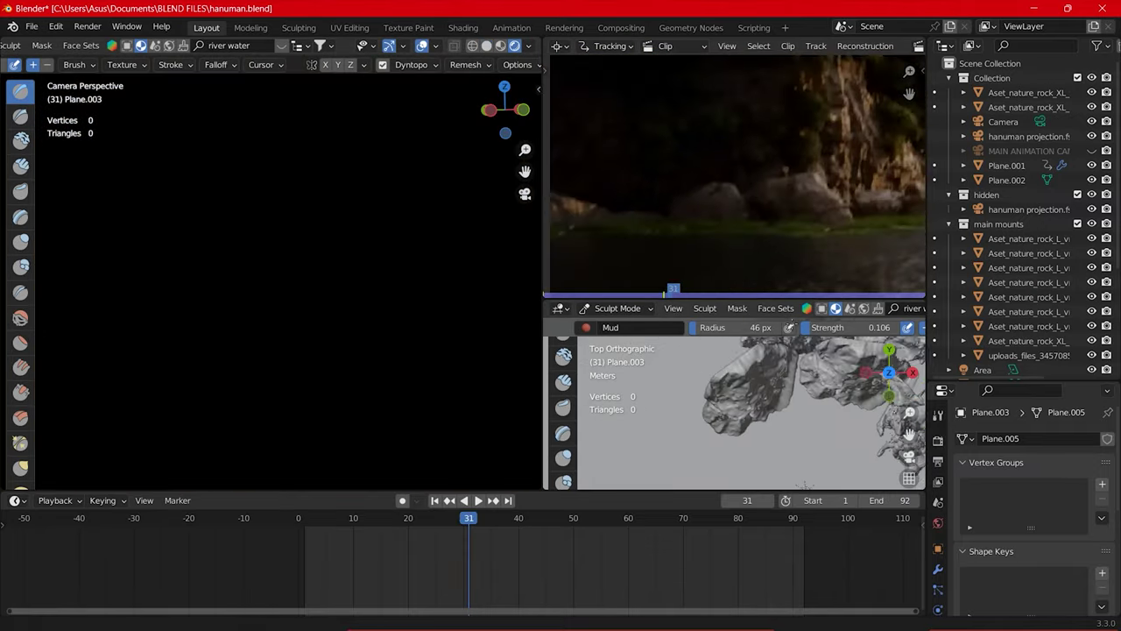
{"action": "key", "text": "ctrl+space"}
{"action": "key", "text": "ctrl+space"}
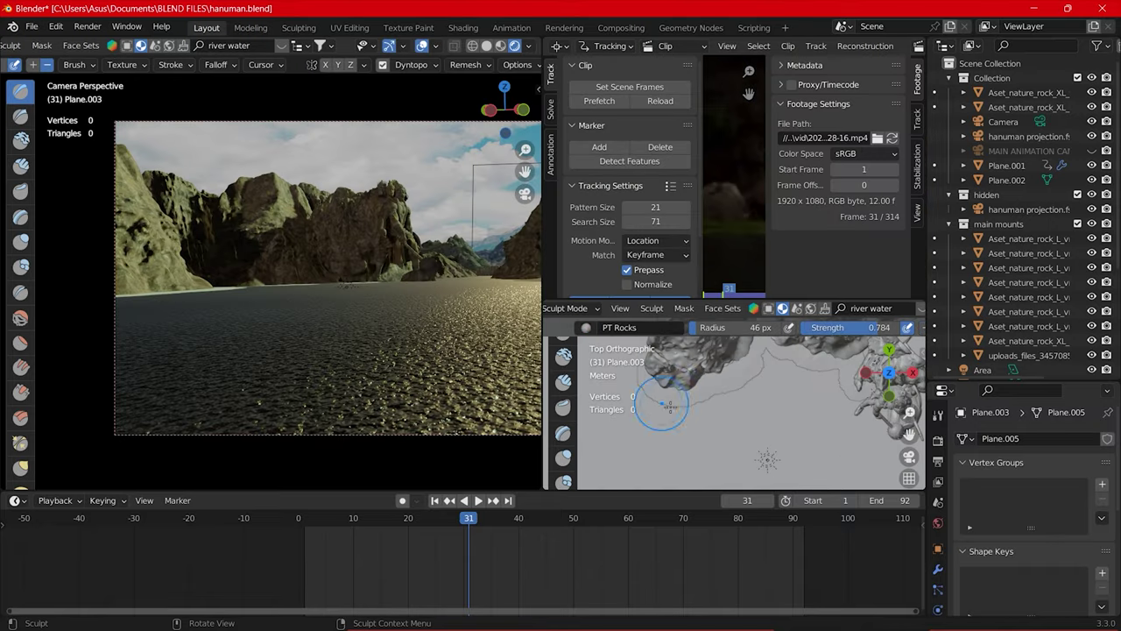
{"action": "middle_click_drag", "start_coordinate": [804, 368], "coordinate": [699, 382]}
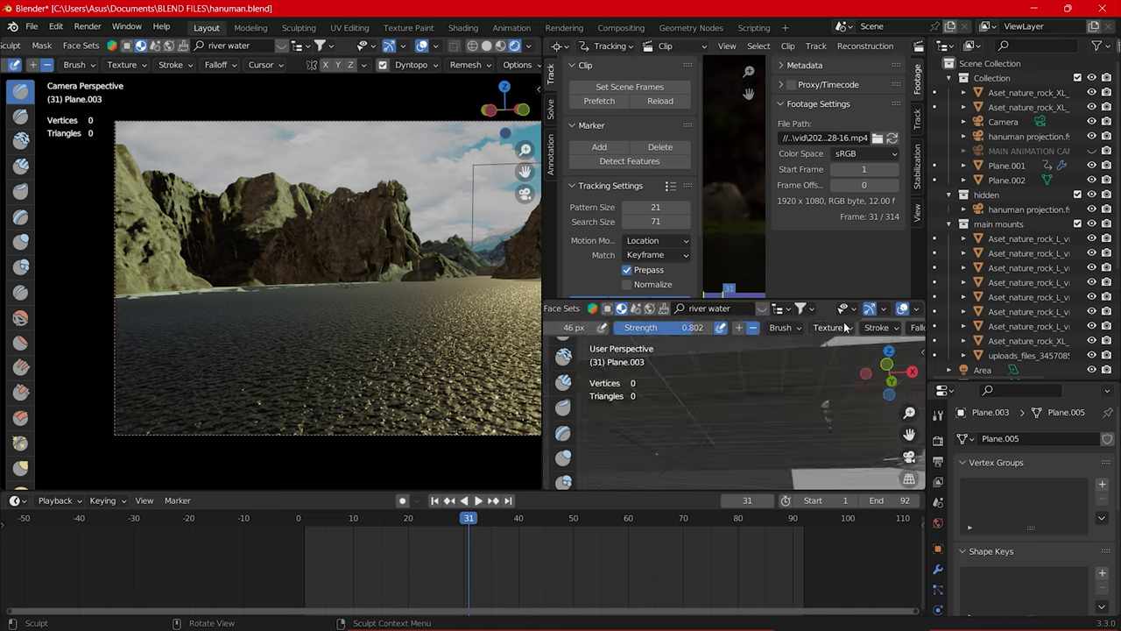
{"action": "key", "text": "KP_7"}
{"action": "left_click_drag", "start_coordinate": [727, 299], "coordinate": [727, 155]}
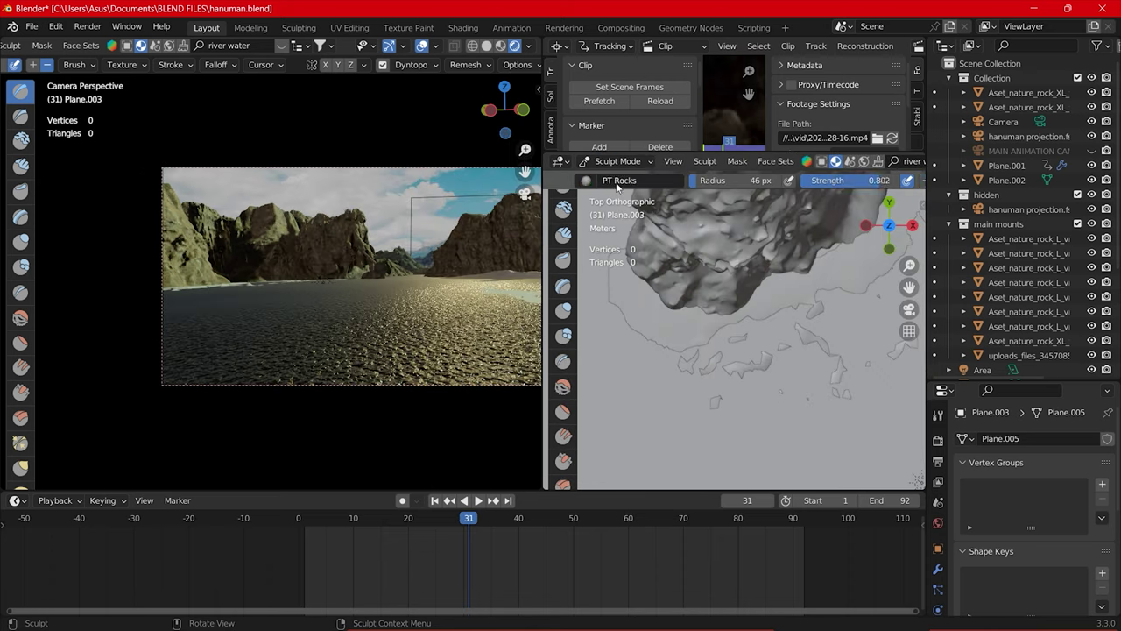
{"action": "left_click", "coordinate": [560, 202]}
Sculpt Plane.003's riverbank edge near the statue with the Rocks brush from the top view
{"action": "scroll", "coordinate": [663, 328], "scroll_direction": "up", "scroll_amount": 5}
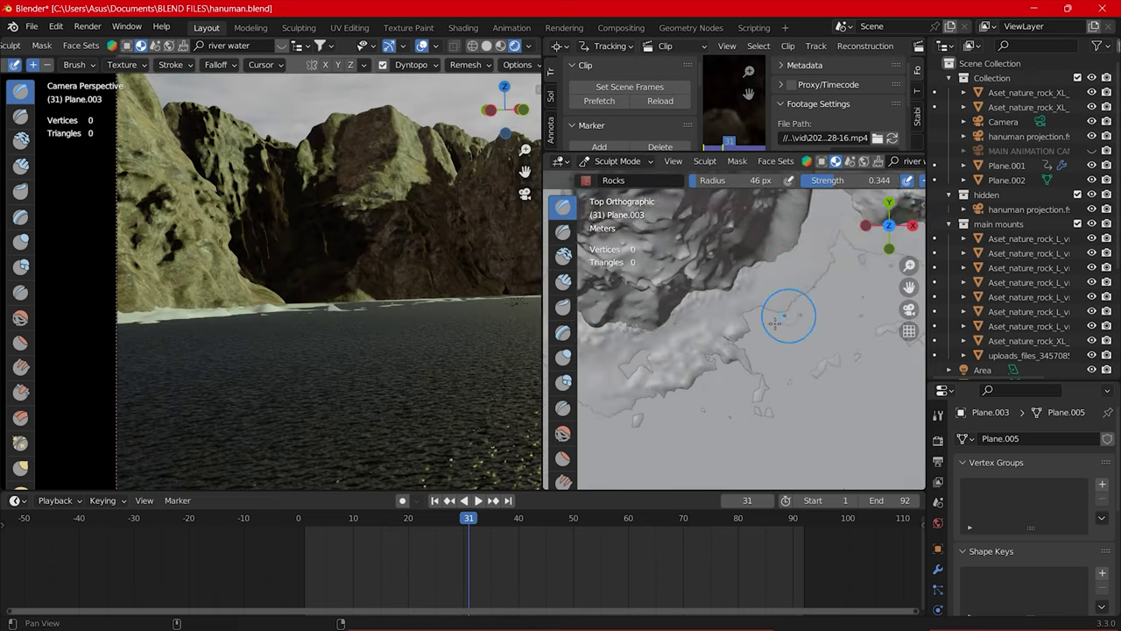
{"action": "middle_click_drag", "start_coordinate": [676, 326], "coordinate": [596, 193], "text": "shift"}
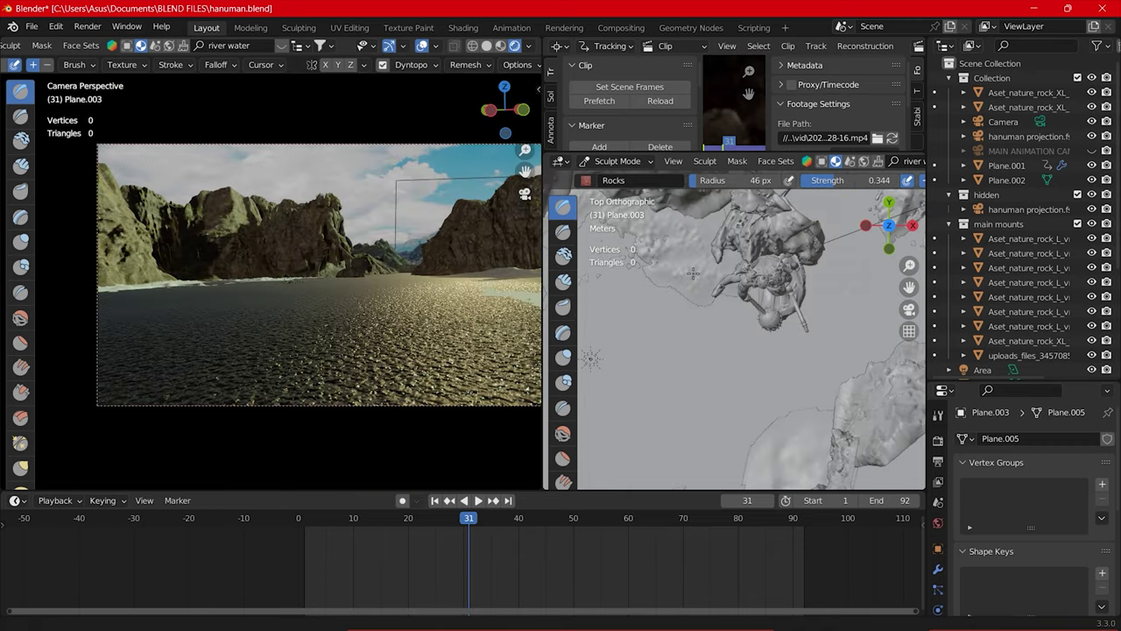
{"action": "middle_click_drag", "start_coordinate": [710, 228], "coordinate": [744, 324], "text": "shift"}
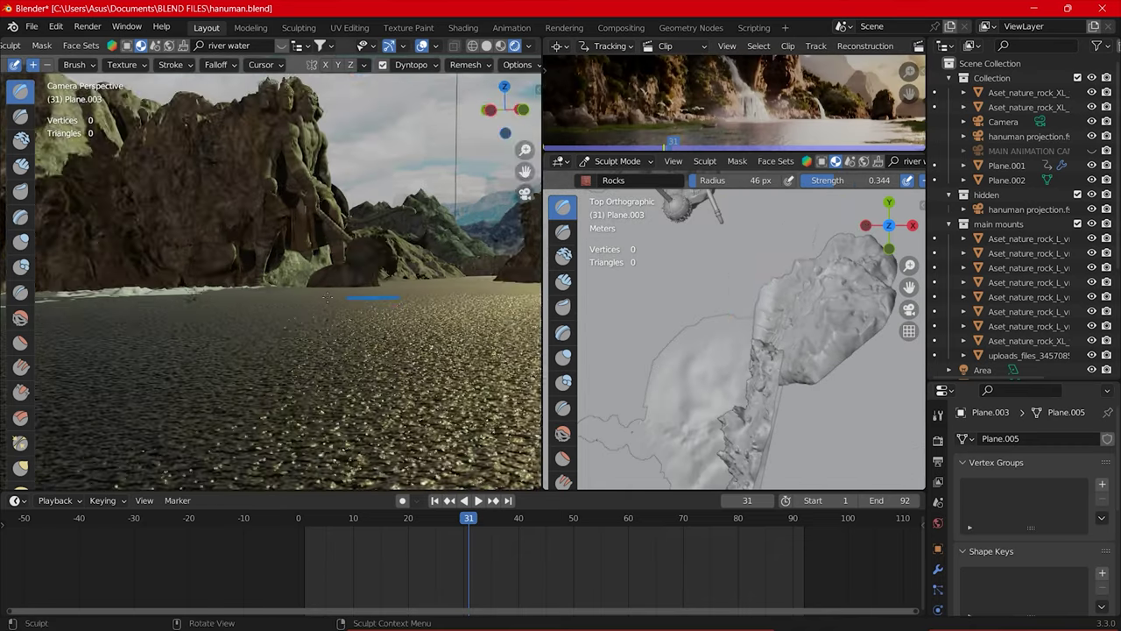
{"action": "key", "text": "Tab"}
{"action": "left_click", "coordinate": [753, 285], "text": "ctrl"}
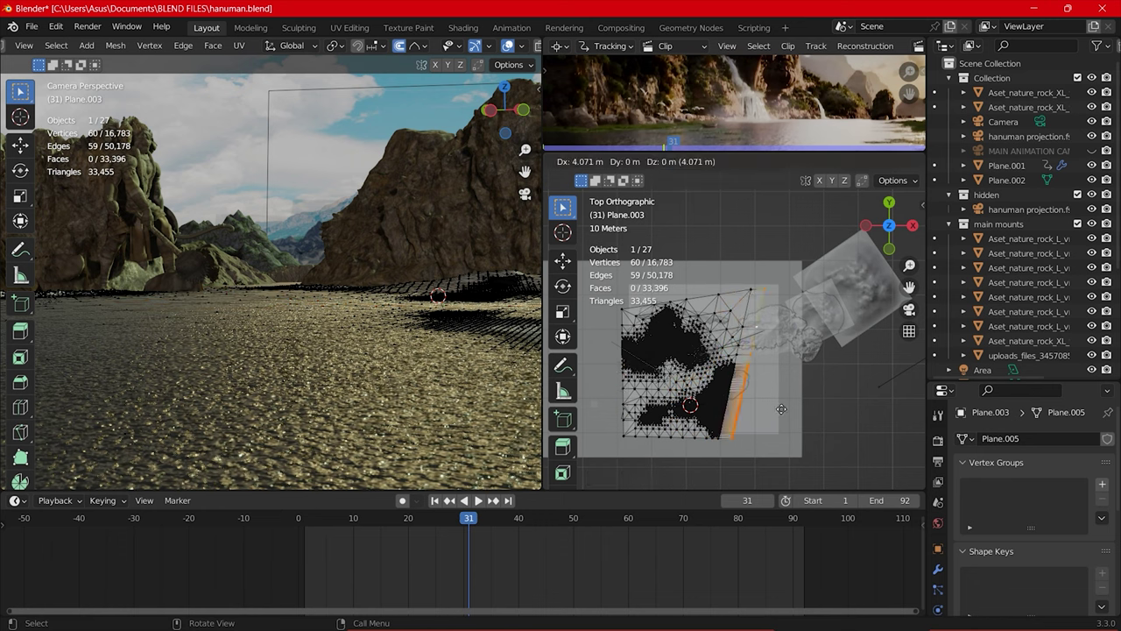
{"action": "key", "text": "ctrl+Tab"}
{"action": "left_click", "coordinate": [708, 453]}
{"action": "scroll", "coordinate": [162, 280], "scroll_direction": "up", "scroll_amount": 5}
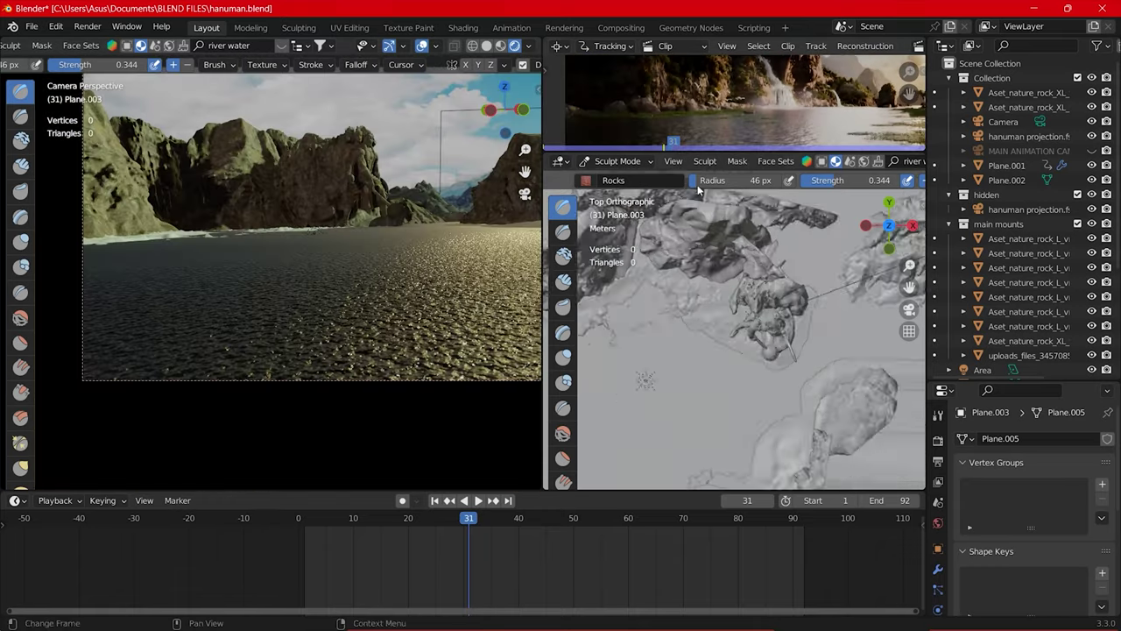
{"action": "mouse_move", "coordinate": [738, 342]}
{"action": "middle_mouse_down", "text": "shift"}
{"action": "mouse_move", "coordinate": [784, 278]}
{"action": "mouse_move", "coordinate": [727, 385]}
{"action": "mouse_move", "coordinate": [762, 312]}
{"action": "middle_mouse_up", "text": "shift"}
{"action": "scroll", "coordinate": [323, 255], "scroll_direction": "down", "scroll_amount": 3}
{"action": "scroll", "coordinate": [201, 237], "scroll_direction": "up", "scroll_amount": 2}
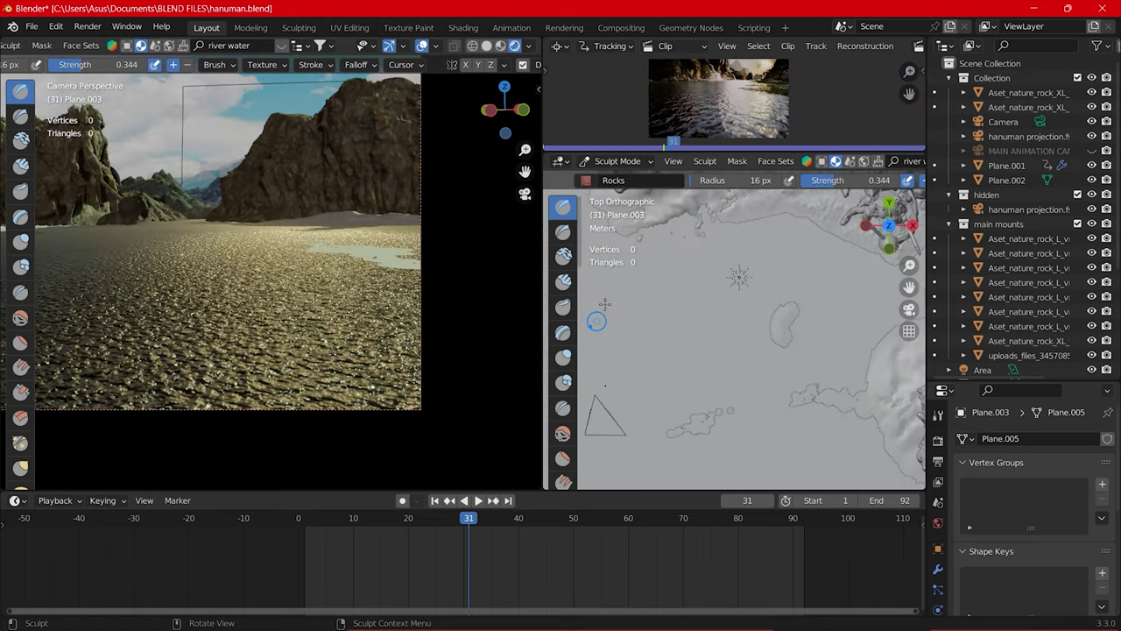
Return to Object Mode and save hanuman.blend
{"action": "key", "text": "Tab"}
{"action": "key", "text": "Tab"}
{"action": "scroll", "coordinate": [166, 288], "scroll_direction": "up", "scroll_amount": 1}
{"action": "key", "text": "ctrl+s"}
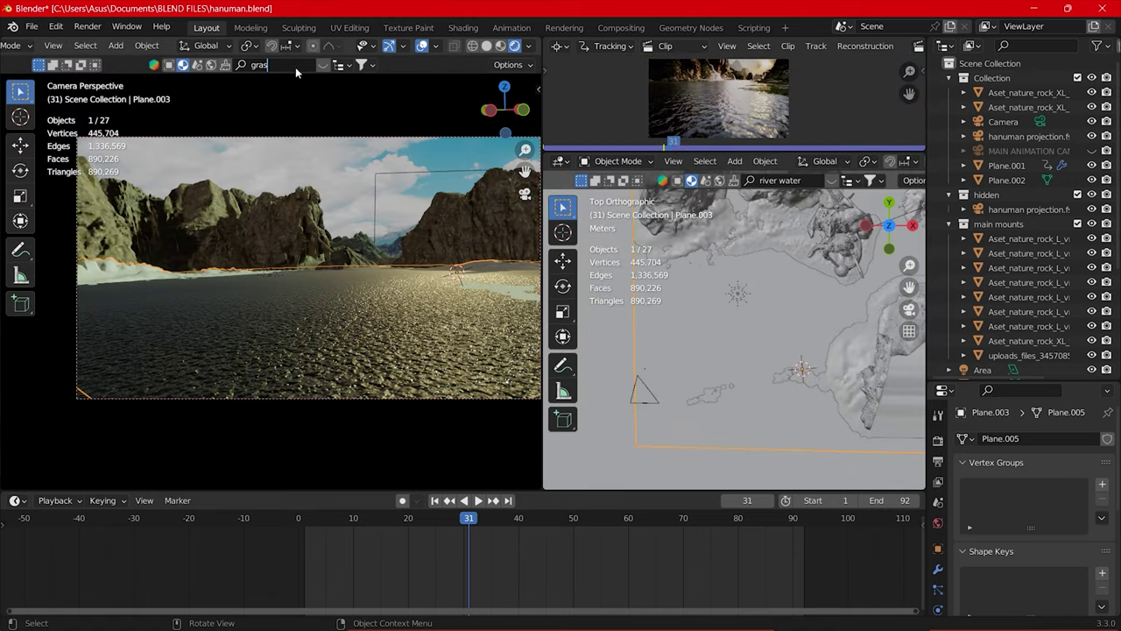
Search BlenderKit for grass and preview a grass material from the results
{"action": "key", "text": "Return"}
{"action": "left_click", "coordinate": [98, 136]}
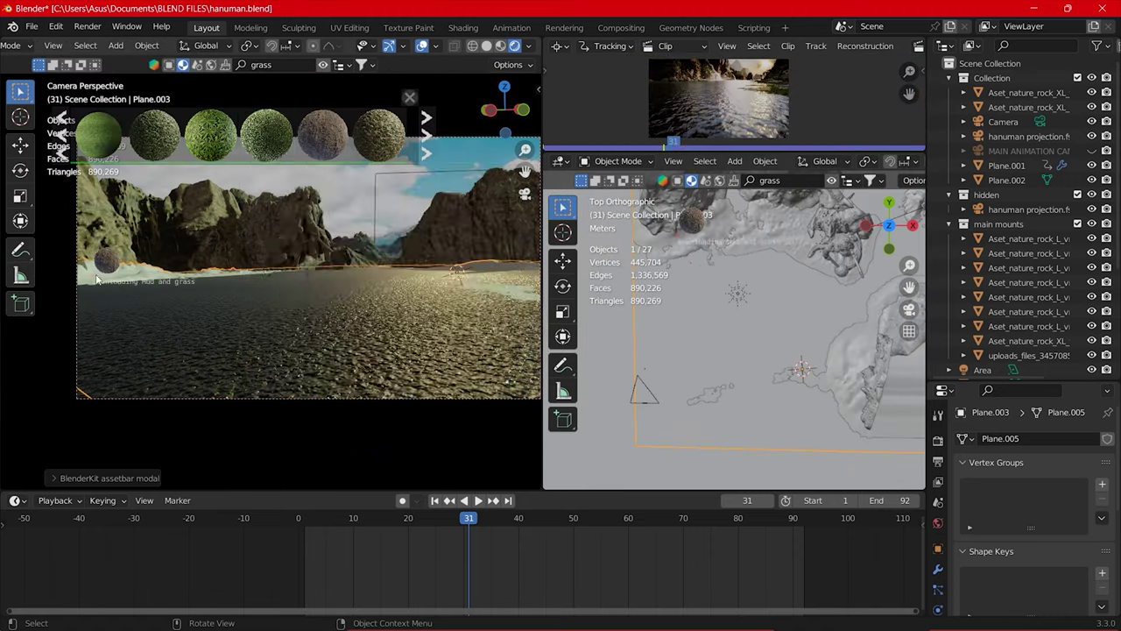
{"action": "scroll", "coordinate": [351, 138], "scroll_direction": "down", "scroll_amount": 1}
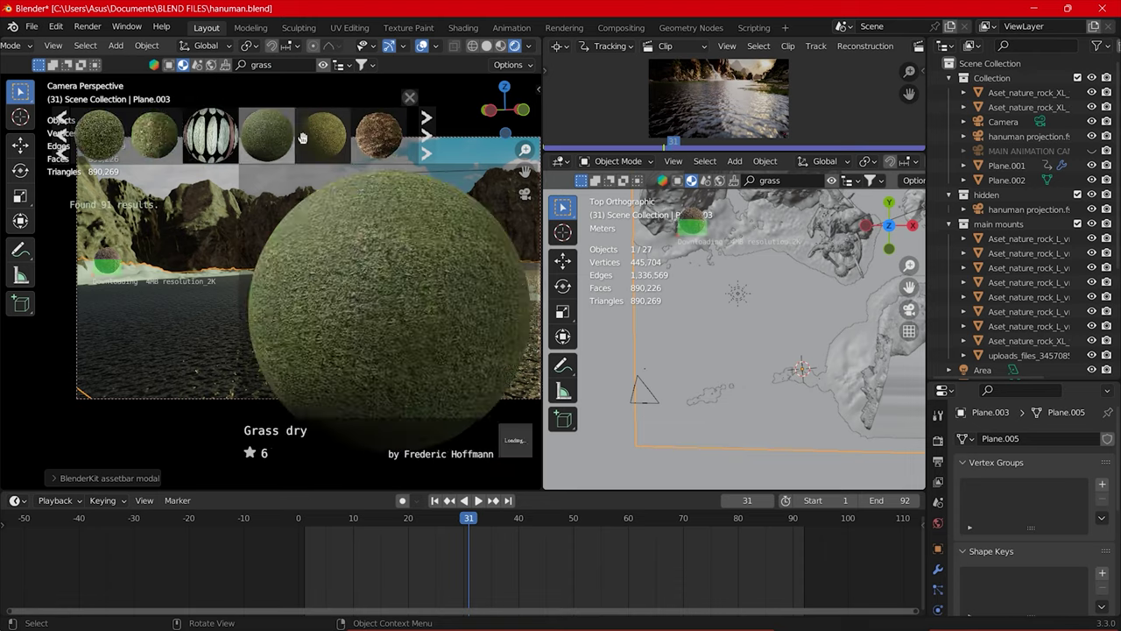
{"action": "scroll", "coordinate": [371, 138], "scroll_direction": "down", "scroll_amount": 1}
{"action": "scroll", "coordinate": [370, 138], "scroll_direction": "down", "scroll_amount": 1}
UV-unwrap the whole terrain plane in Edit Mode
{"action": "key", "text": "Tab"}
{"action": "key", "text": "u"}
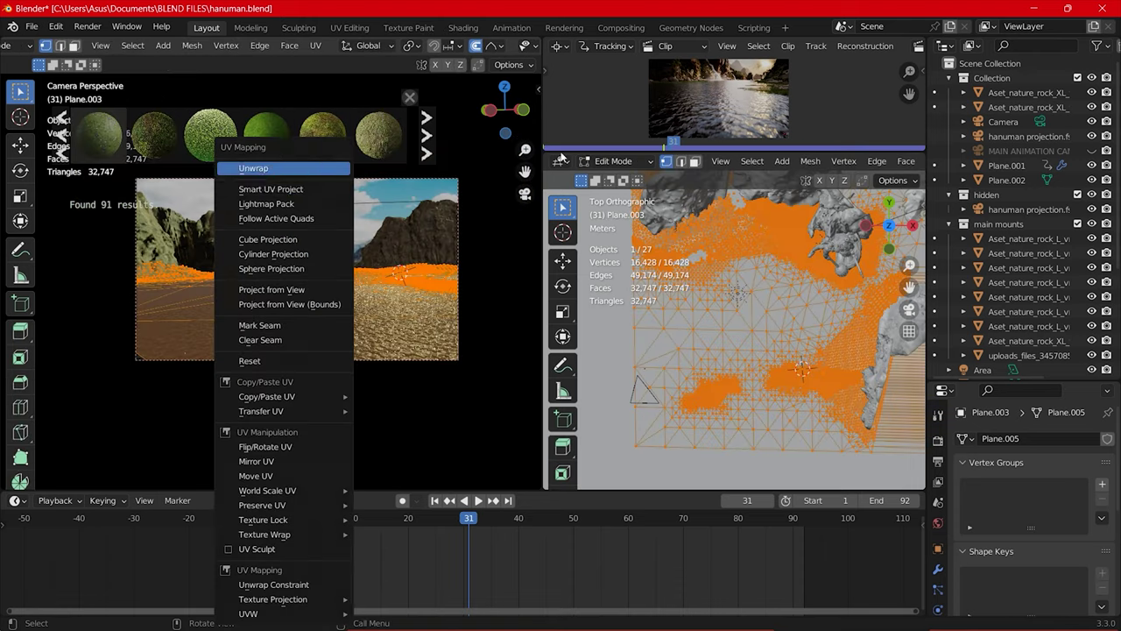
{"action": "left_click", "coordinate": [302, 171]}
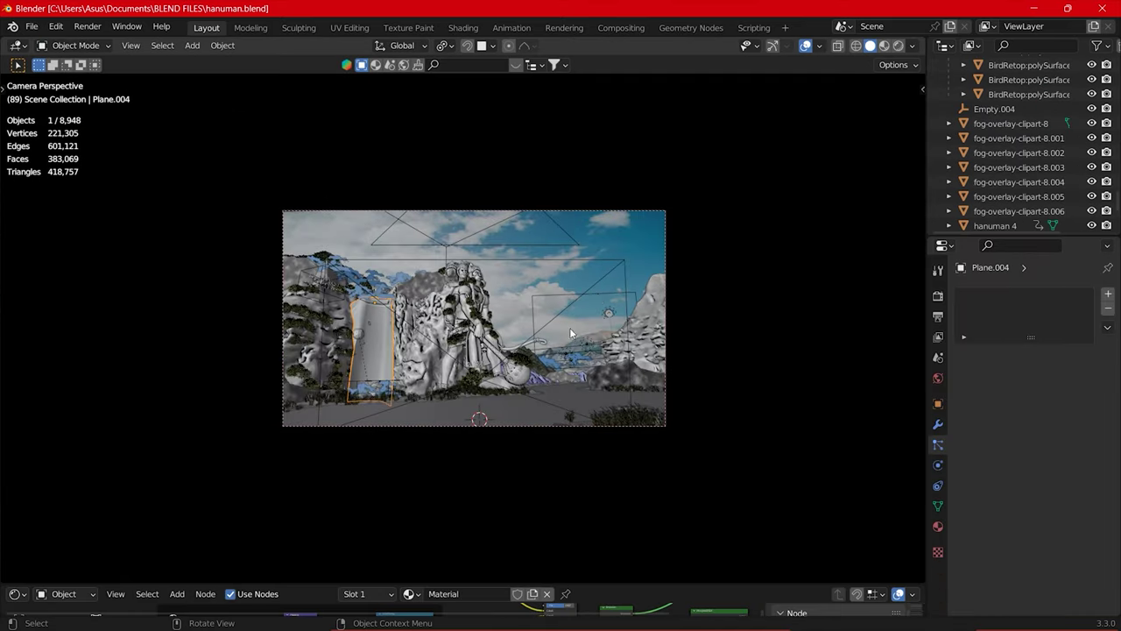
Orbit in to inspect the grass clumps around the statue and cliff
{"action": "mouse_move", "coordinate": [614, 280]}
{"action": "middle_mouse_down"}
{"action": "mouse_move", "coordinate": [553, 313]}
{"action": "mouse_move", "coordinate": [585, 334]}
{"action": "middle_mouse_up"}
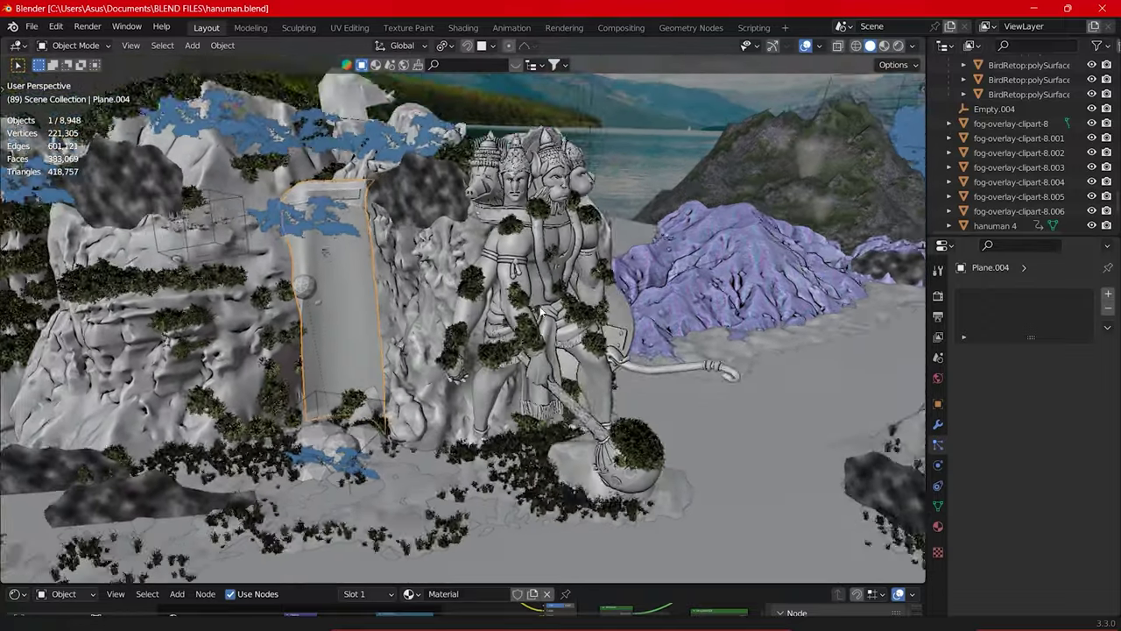
{"action": "middle_click_drag", "start_coordinate": [584, 335], "coordinate": [462, 331]}
{"action": "scroll", "coordinate": [462, 331], "scroll_direction": "up", "scroll_amount": 3}
{"action": "scroll", "coordinate": [441, 417], "scroll_direction": "up", "scroll_amount": 3}
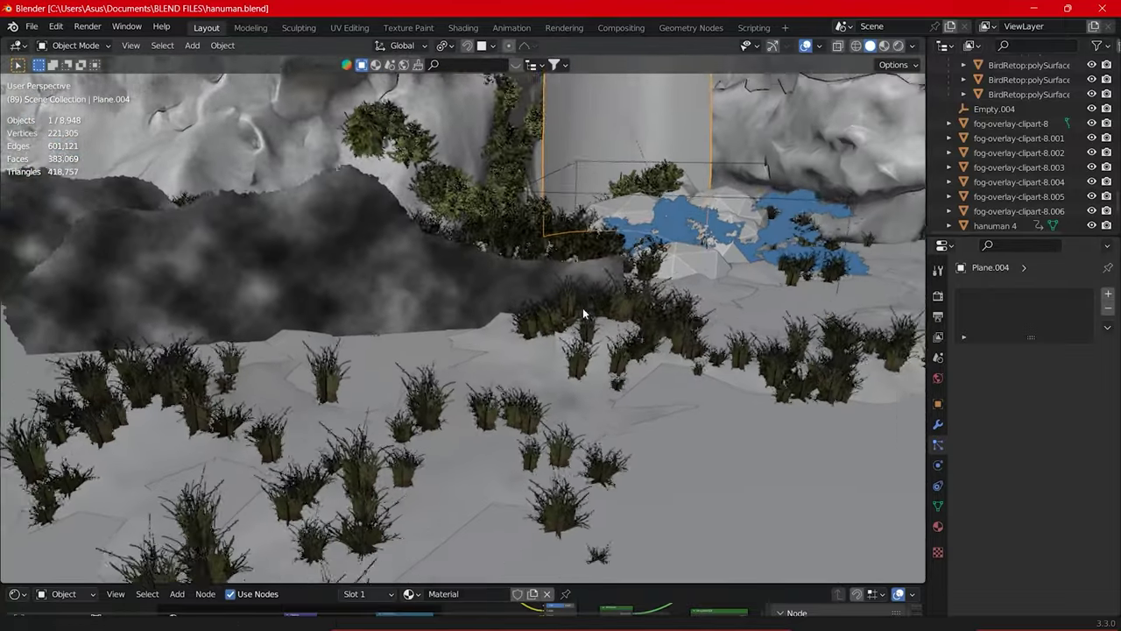
{"action": "left_click", "coordinate": [479, 404]}
{"action": "scroll", "coordinate": [455, 374], "scroll_direction": "down", "scroll_amount": 3}
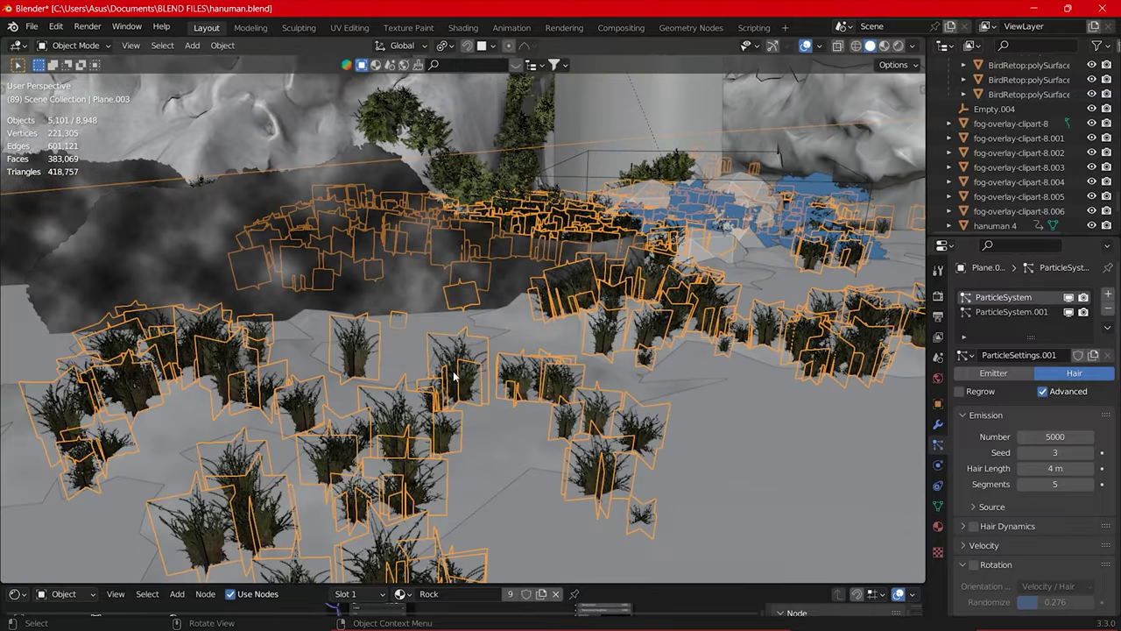
{"action": "scroll", "coordinate": [475, 413], "scroll_direction": "down", "scroll_amount": 3}
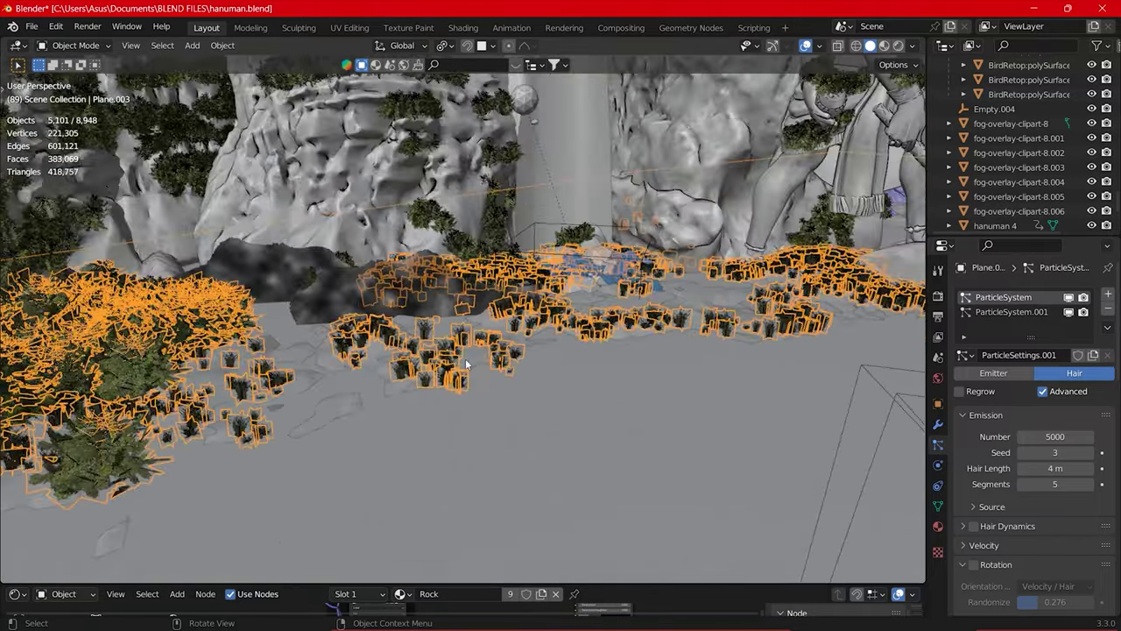
{"action": "scroll", "coordinate": [465, 358], "scroll_direction": "down", "scroll_amount": 5}
{"action": "middle_click_drag", "start_coordinate": [543, 346], "coordinate": [554, 341]}
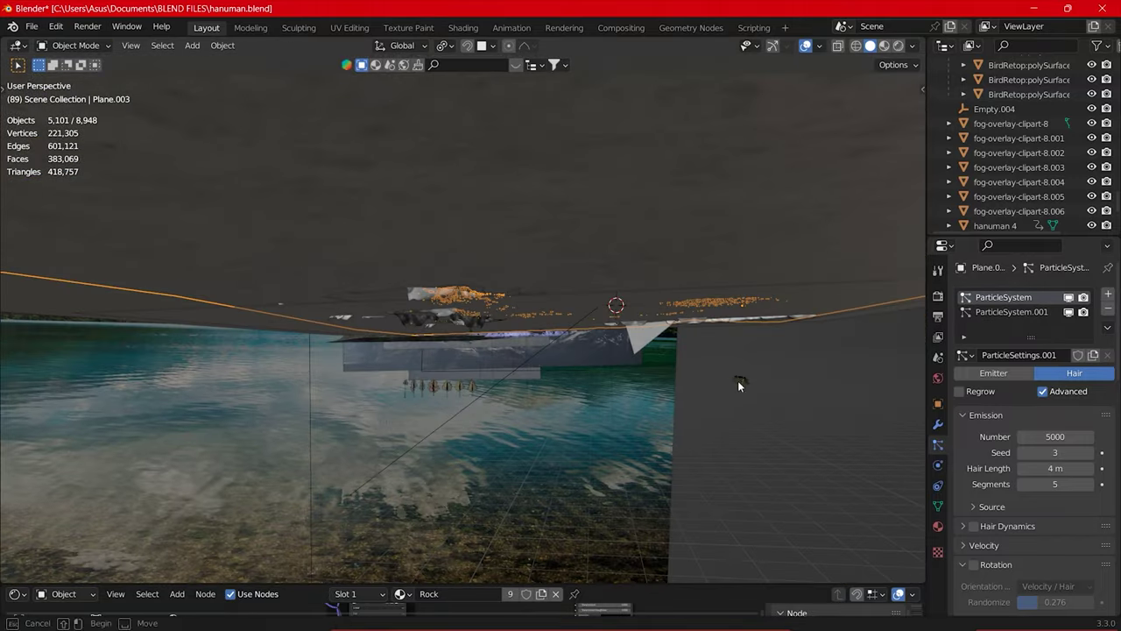
{"action": "middle_click_drag", "start_coordinate": [759, 390], "coordinate": [672, 423]}
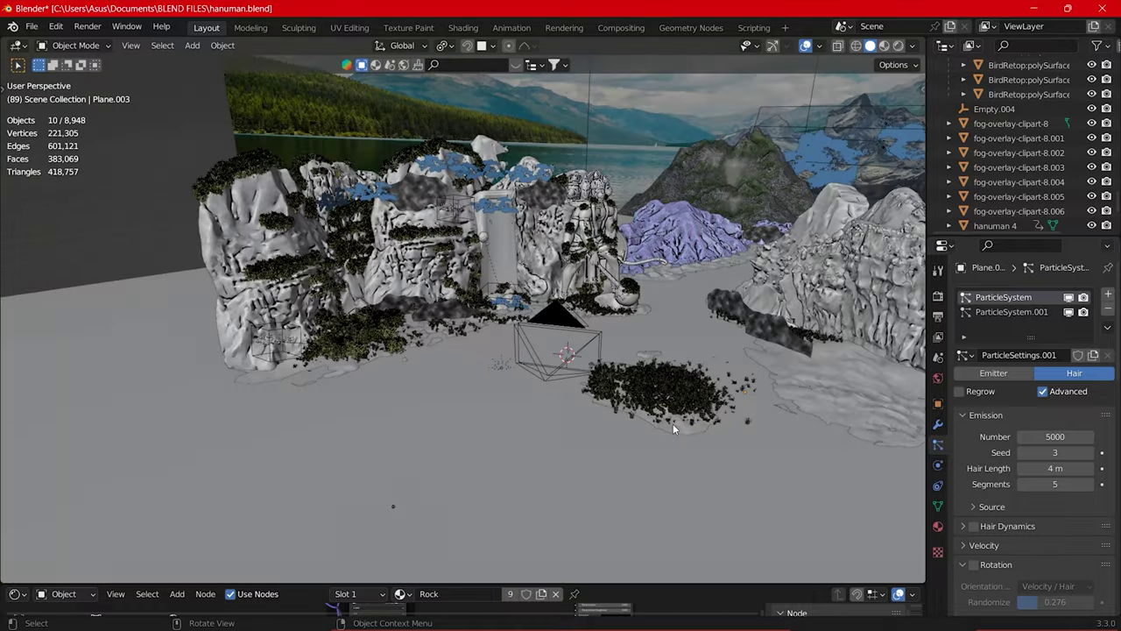
{"action": "scroll", "coordinate": [359, 359], "scroll_direction": "up", "scroll_amount": 3}
{"action": "key", "text": "ctrl+z"}
{"action": "mouse_move", "coordinate": [263, 294]}
{"action": "middle_mouse_down"}
{"action": "mouse_move", "coordinate": [292, 327]}
{"action": "mouse_move", "coordinate": [393, 350]}
{"action": "middle_mouse_up"}
{"action": "scroll", "coordinate": [394, 350], "scroll_direction": "up", "scroll_amount": 3}
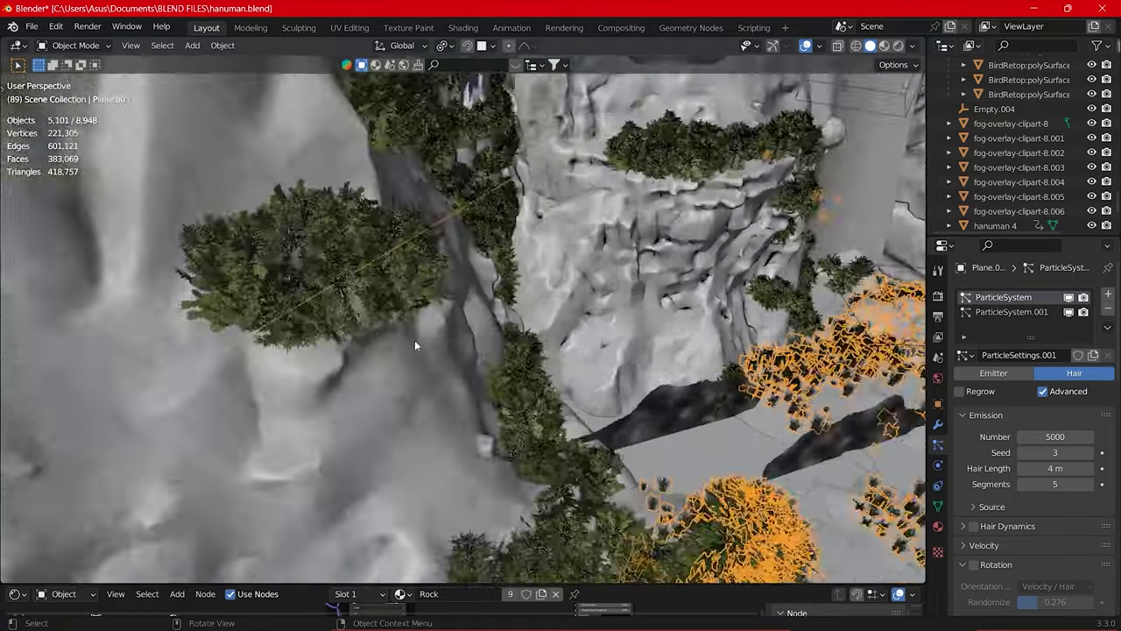
{"action": "scroll", "coordinate": [291, 252], "scroll_direction": "up", "scroll_amount": 2}
{"action": "middle_click_drag", "start_coordinate": [296, 254], "coordinate": [305, 258]}
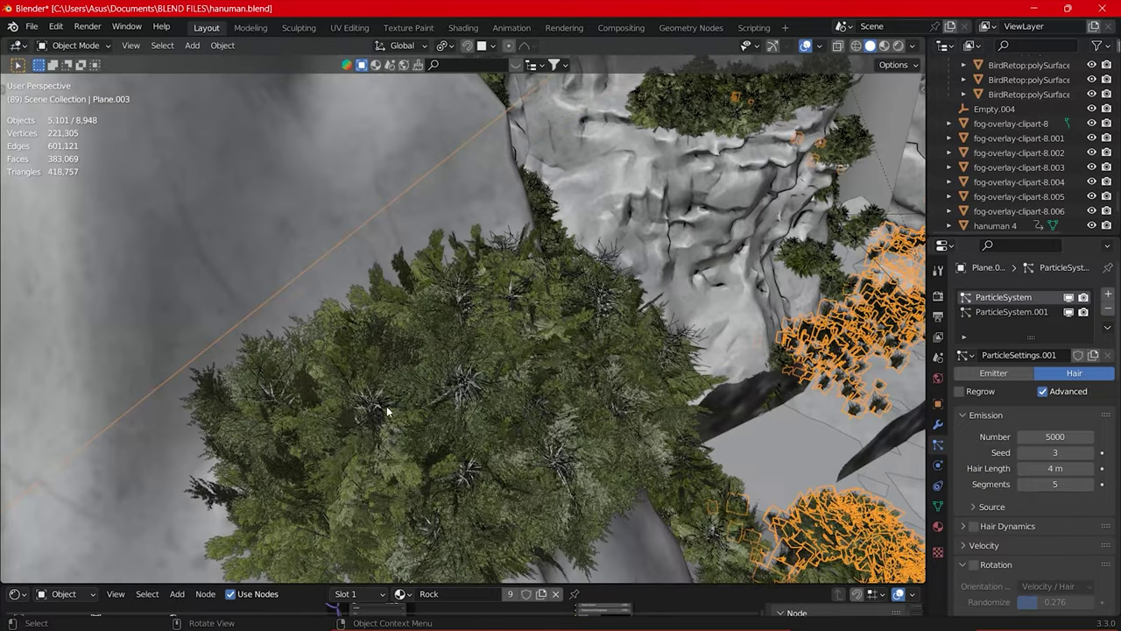
{"action": "scroll", "coordinate": [387, 405], "scroll_direction": "down", "scroll_amount": 8}
{"action": "middle_click_drag", "start_coordinate": [386, 405], "coordinate": [357, 306]}
{"action": "left_click", "coordinate": [357, 306]}
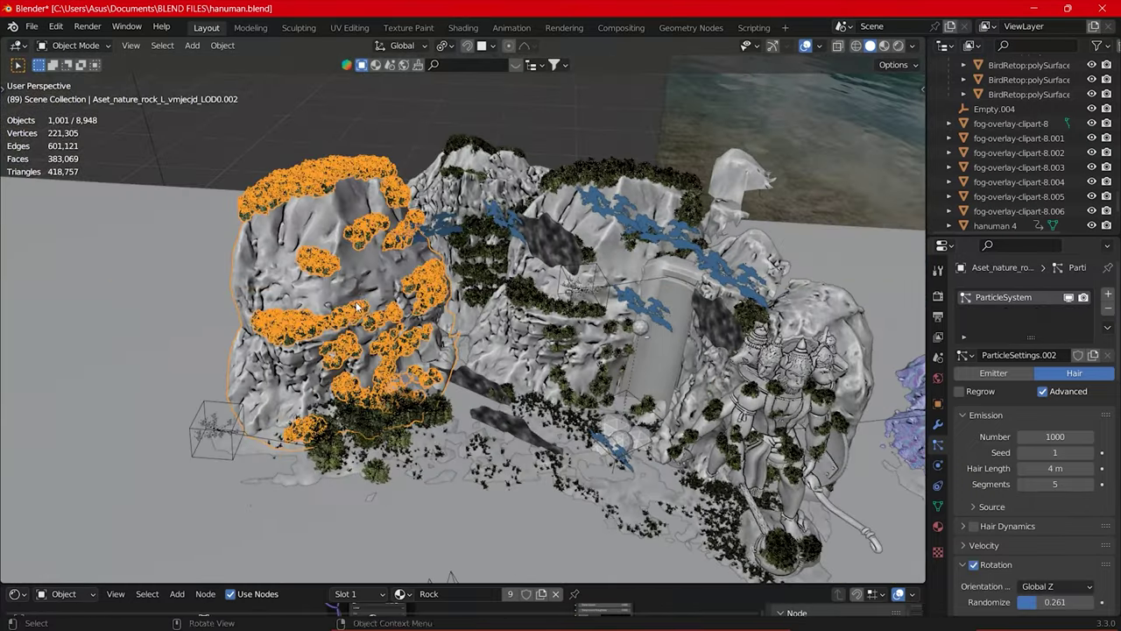
{"action": "key", "text": "ctrl+Tab"}
{"action": "key", "text": "Escape"}
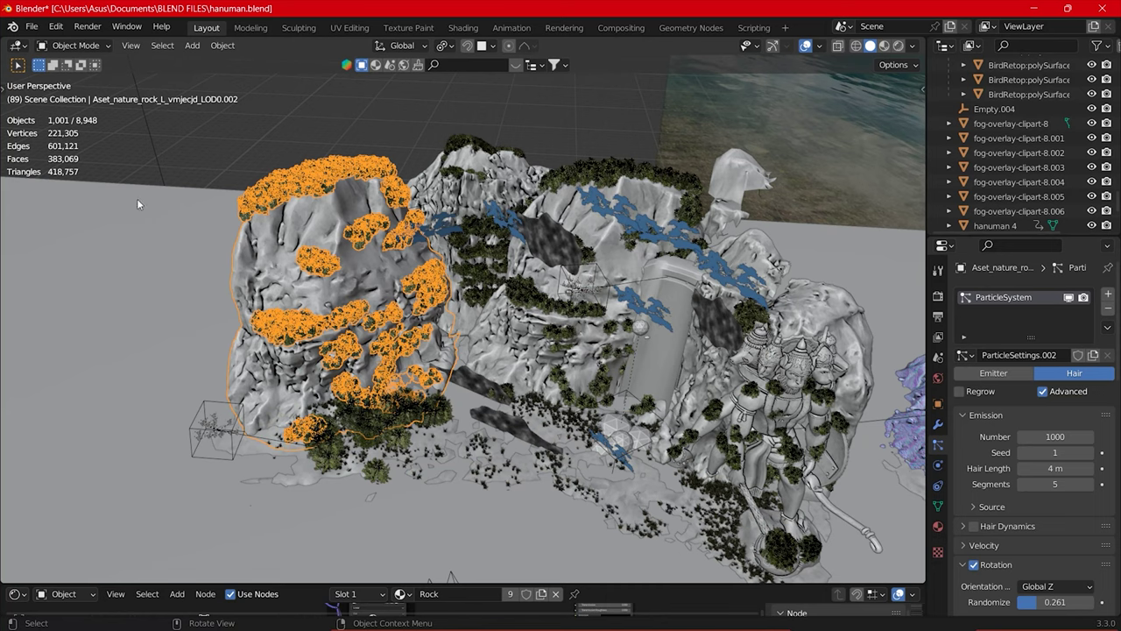
{"action": "key", "text": "ctrl+Tab"}
{"action": "left_click", "coordinate": [292, 107]}
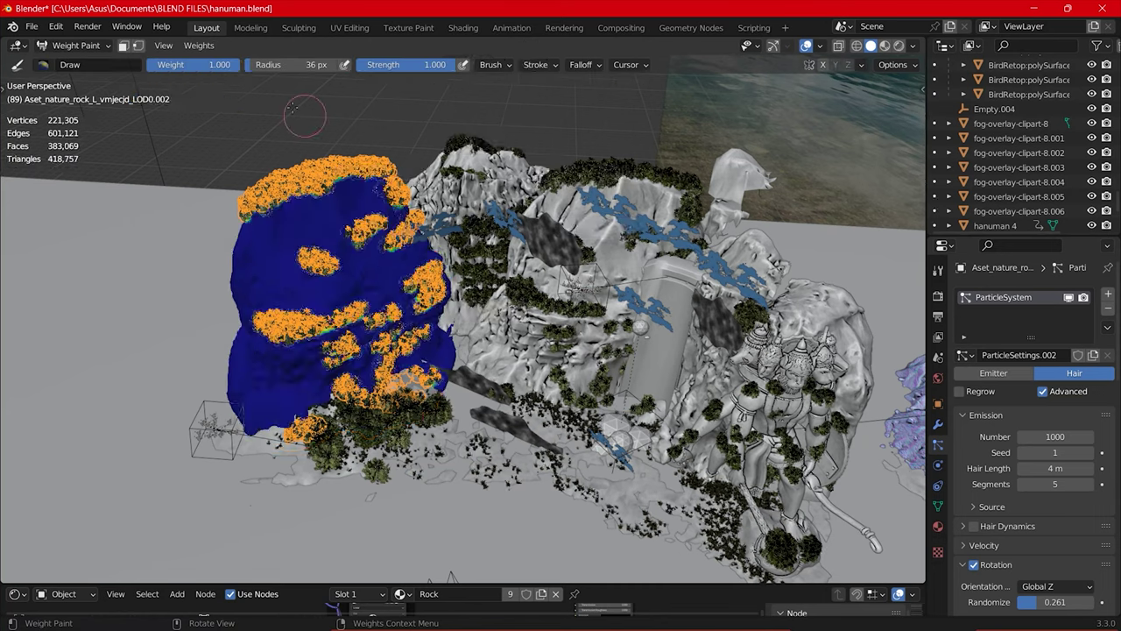
{"action": "scroll", "coordinate": [310, 233], "scroll_direction": "up", "scroll_amount": 2}
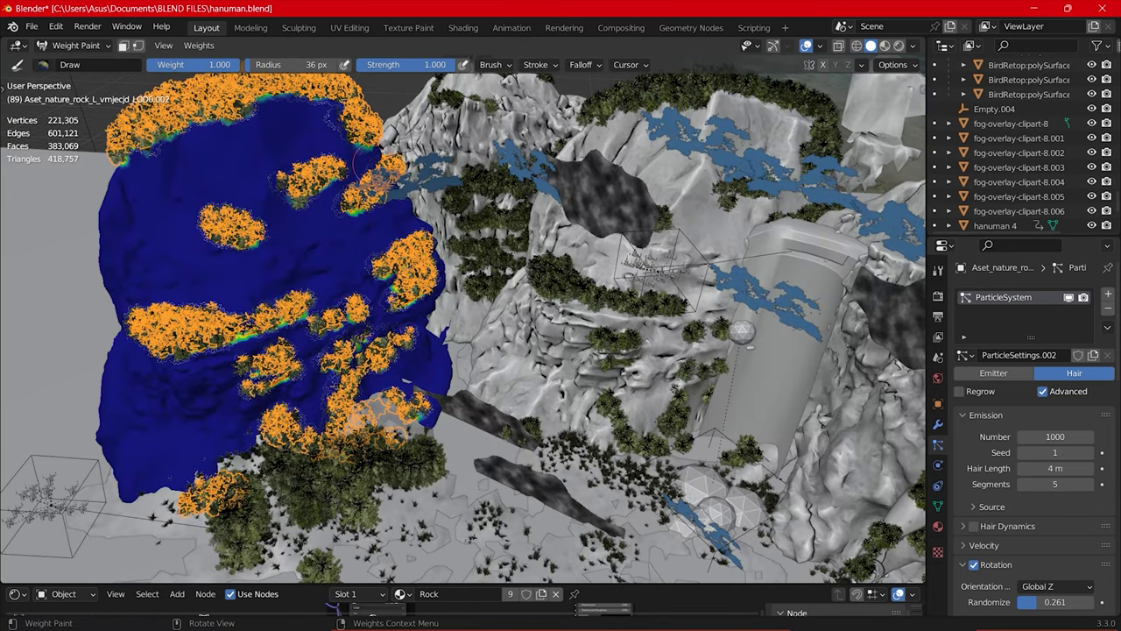
{"action": "scroll", "coordinate": [368, 265], "scroll_direction": "down", "scroll_amount": 3}
{"action": "scroll", "coordinate": [203, 262], "scroll_direction": "up", "scroll_amount": 2}
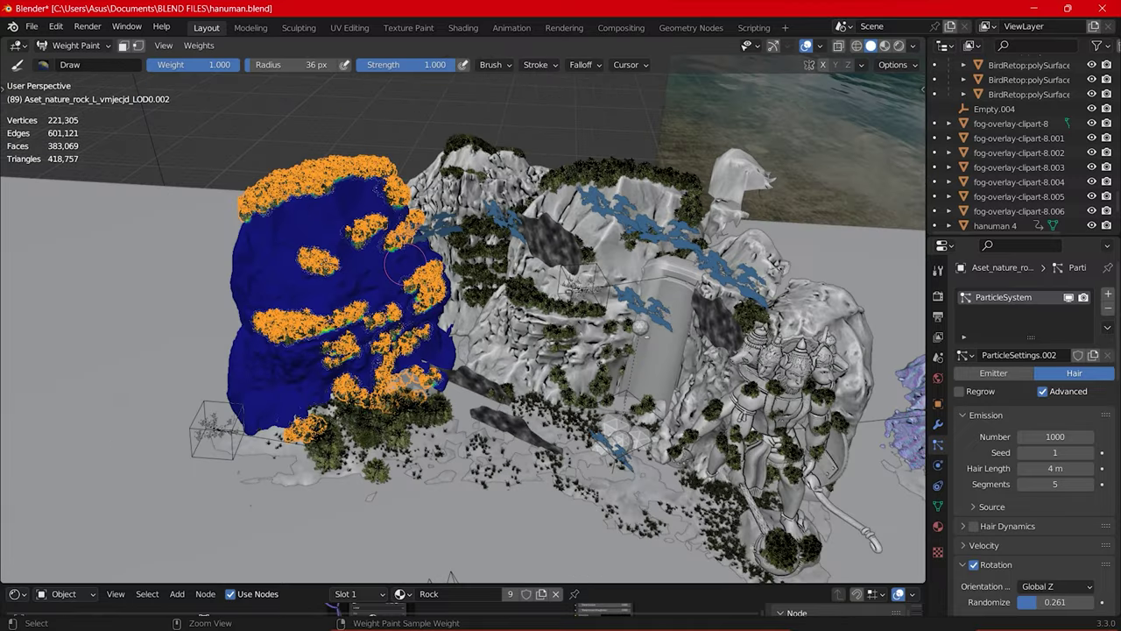
{"action": "scroll", "coordinate": [204, 262], "scroll_direction": "up", "scroll_amount": 2}
{"action": "key", "text": "ctrl+Tab"}
{"action": "left_click", "coordinate": [204, 262]}
{"action": "middle_click_drag", "start_coordinate": [505, 280], "coordinate": [433, 277]}
{"action": "left_click", "coordinate": [449, 226]}
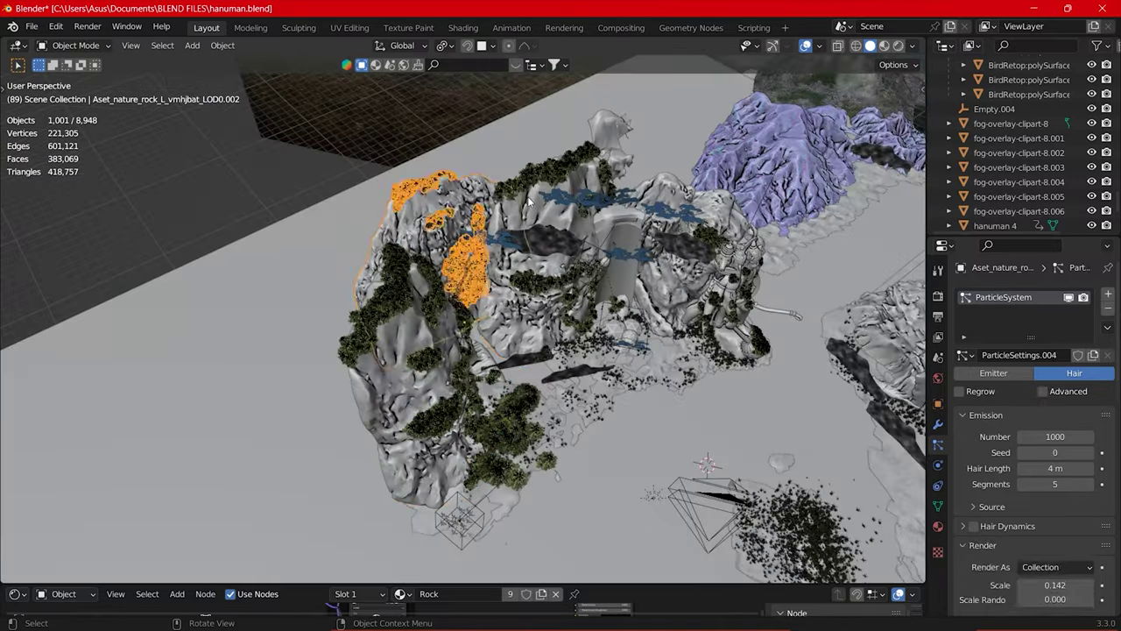
{"action": "left_click", "coordinate": [560, 201]}
{"action": "left_click", "coordinate": [675, 194]}
{"action": "left_click", "coordinate": [740, 254]}
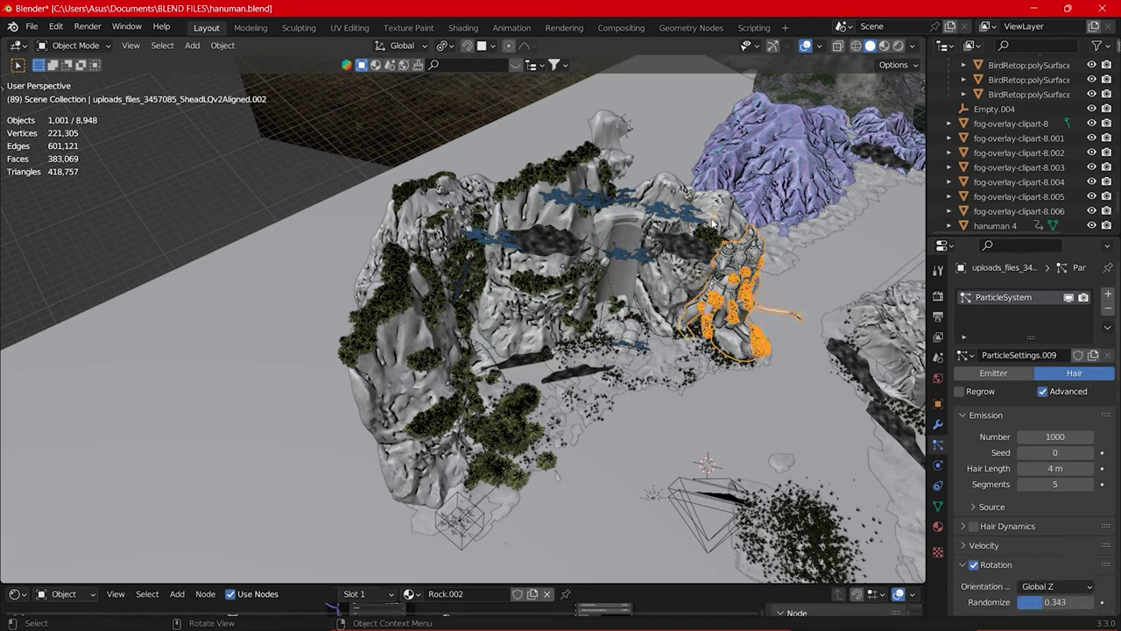
{"action": "left_click", "coordinate": [714, 224]}
{"action": "scroll", "coordinate": [649, 289], "scroll_direction": "up", "scroll_amount": 2}
{"action": "scroll", "coordinate": [648, 289], "scroll_direction": "up", "scroll_amount": 3}
{"action": "scroll", "coordinate": [585, 359], "scroll_direction": "down", "scroll_amount": 2}
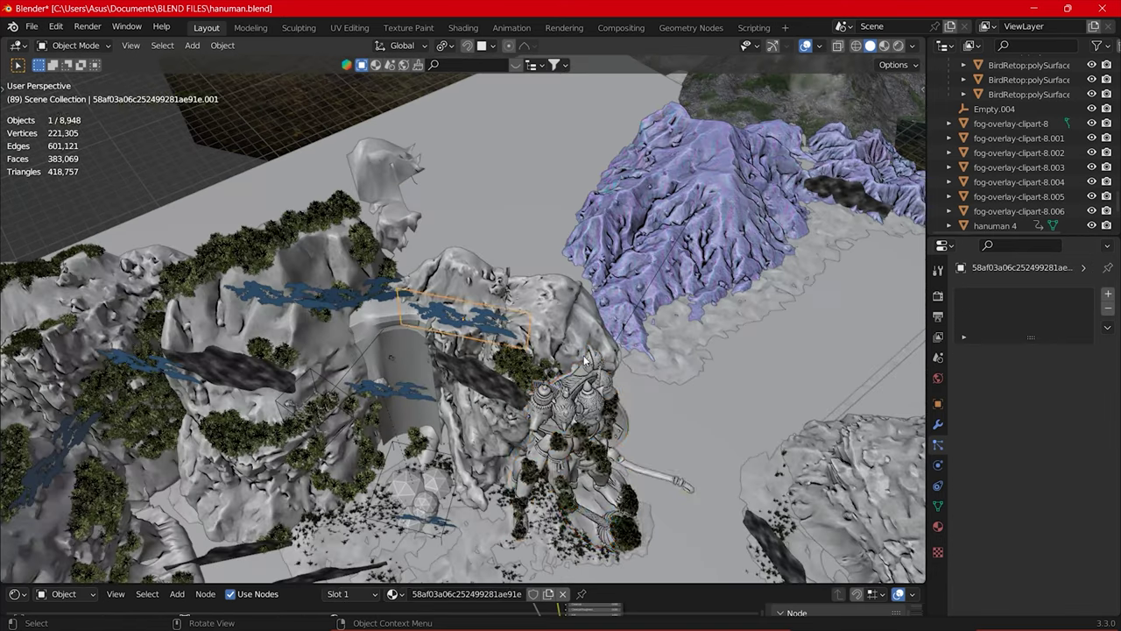
{"action": "left_click", "coordinate": [587, 385]}
{"action": "key", "text": "KP_Decimal"}
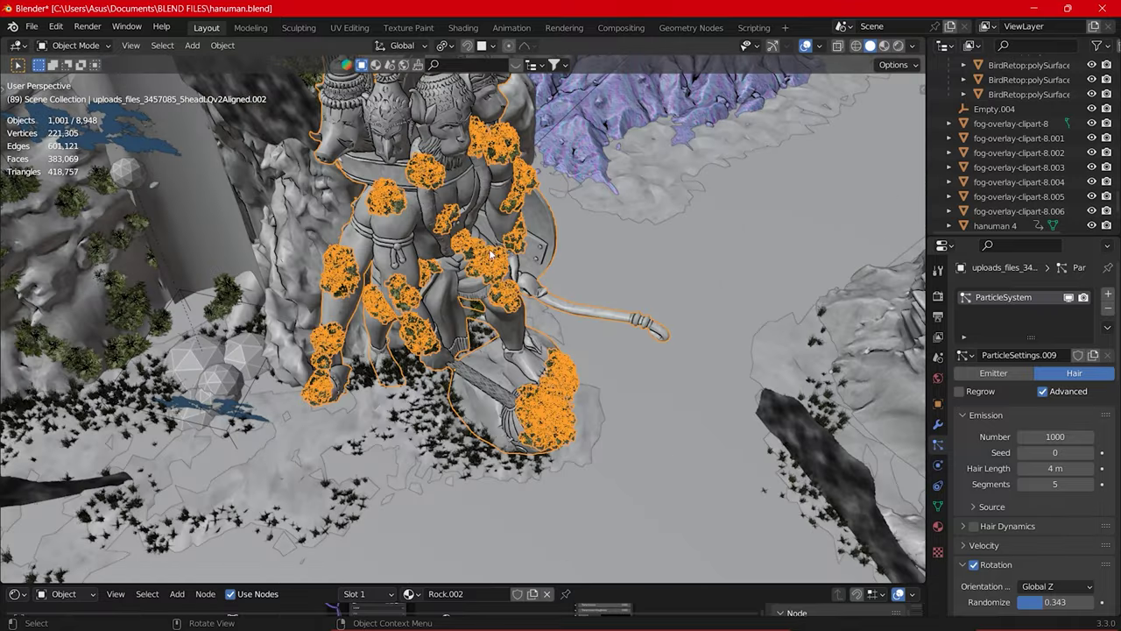
{"action": "mouse_move", "coordinate": [709, 286]}
{"action": "middle_mouse_down"}
{"action": "mouse_move", "coordinate": [621, 236]}
{"action": "mouse_move", "coordinate": [550, 215]}
{"action": "middle_mouse_up"}
{"action": "scroll", "coordinate": [366, 326], "scroll_direction": "up", "scroll_amount": 3}
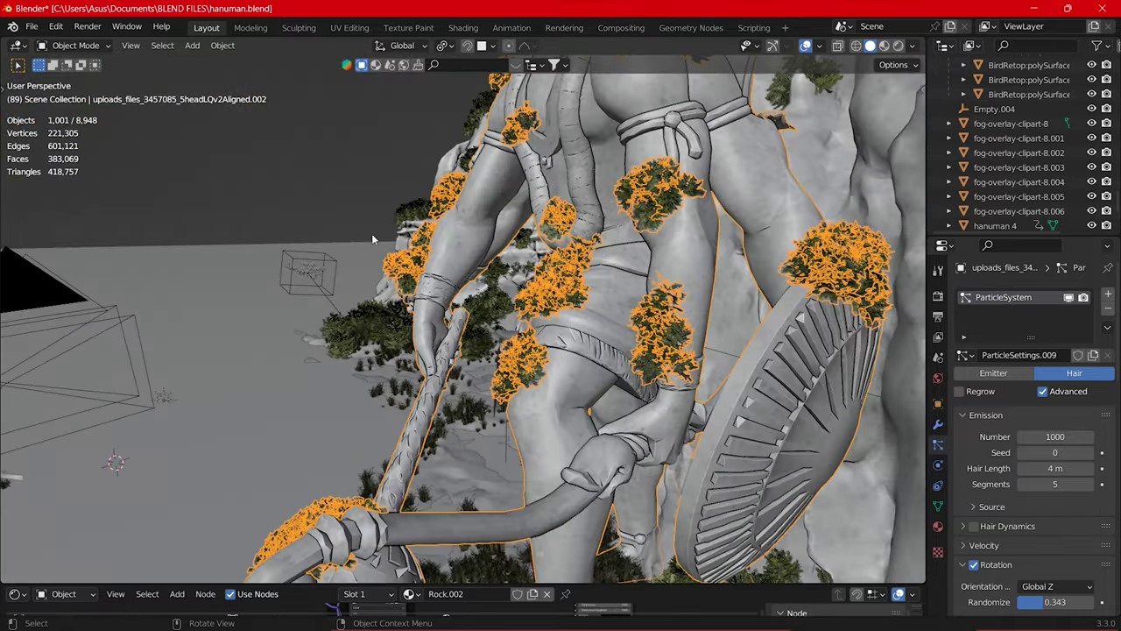
{"action": "middle_click_drag", "start_coordinate": [371, 233], "coordinate": [445, 301]}
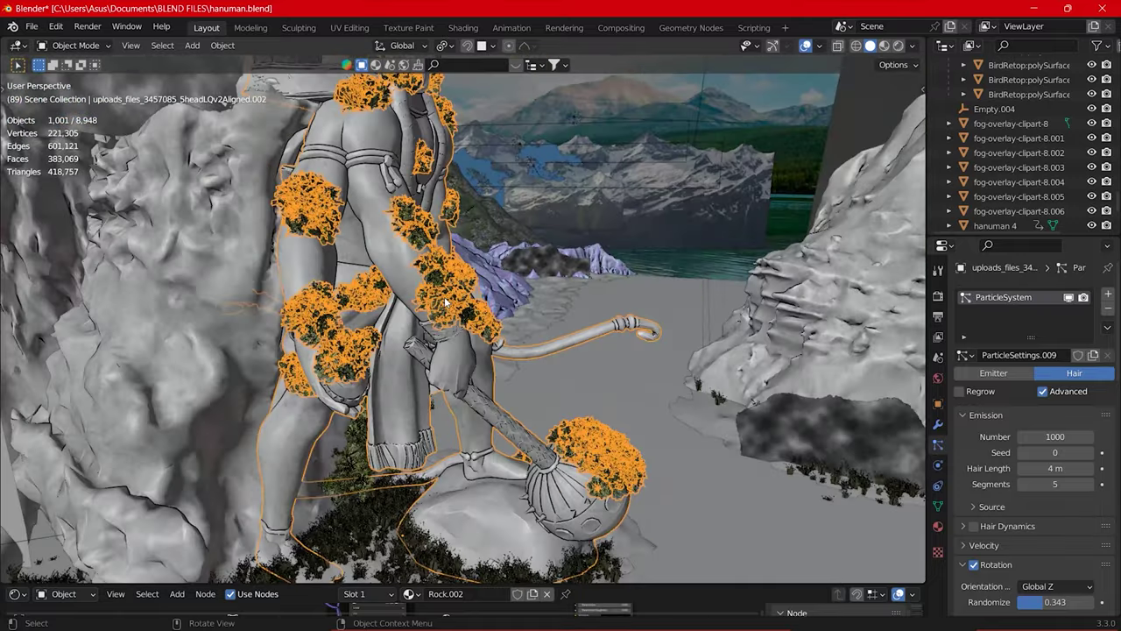
{"action": "scroll", "coordinate": [445, 301], "scroll_direction": "down", "scroll_amount": 5}
{"action": "scroll", "coordinate": [465, 311], "scroll_direction": "up", "scroll_amount": 3}
{"action": "scroll", "coordinate": [473, 316], "scroll_direction": "down", "scroll_amount": 2}
{"action": "scroll", "coordinate": [482, 323], "scroll_direction": "down", "scroll_amount": 2}
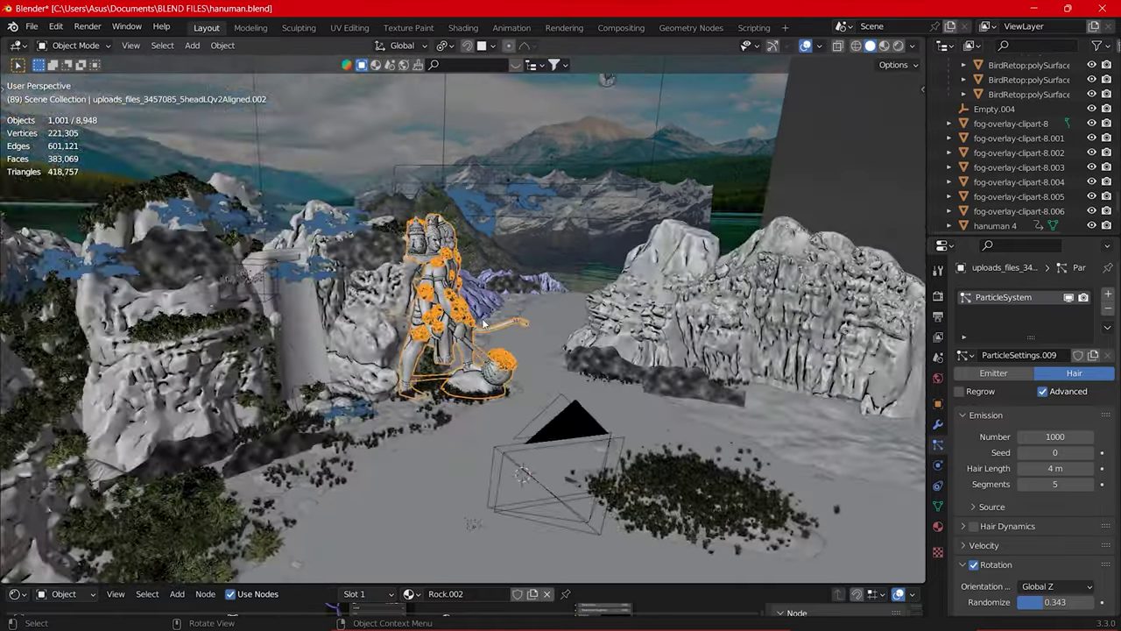
{"action": "scroll", "coordinate": [483, 323], "scroll_direction": "up", "scroll_amount": 2}
{"action": "scroll", "coordinate": [483, 323], "scroll_direction": "down", "scroll_amount": 6}
Orbit out and inspect the lake backdrop image plane
{"action": "middle_click_drag", "start_coordinate": [526, 319], "coordinate": [703, 313]}
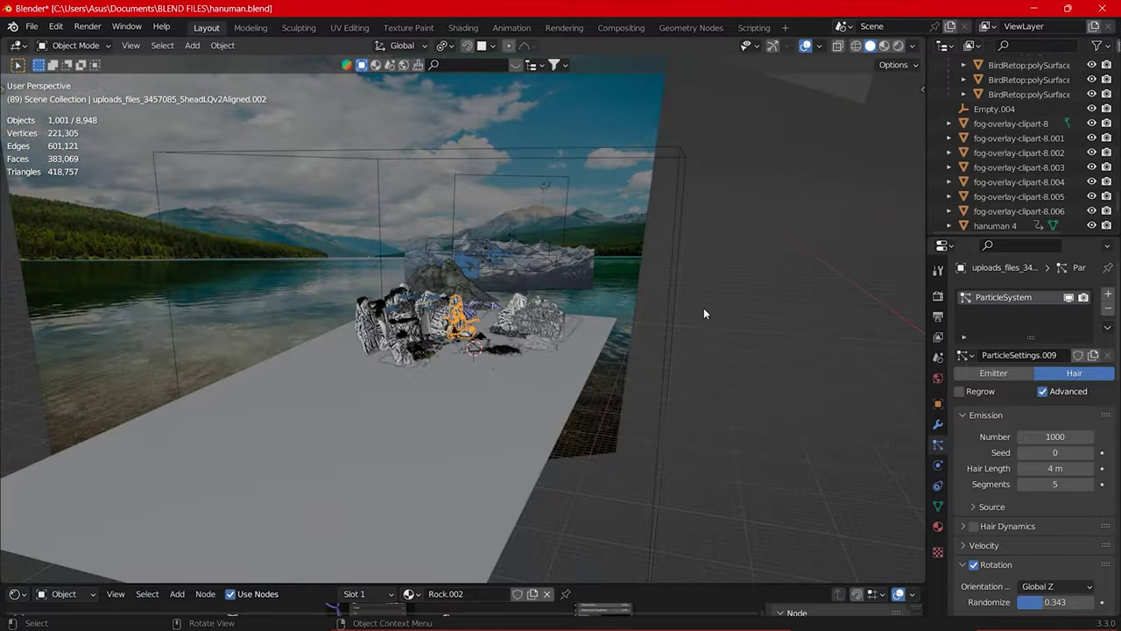
{"action": "left_click", "coordinate": [703, 313]}
{"action": "middle_click_drag", "start_coordinate": [861, 315], "coordinate": [554, 320]}
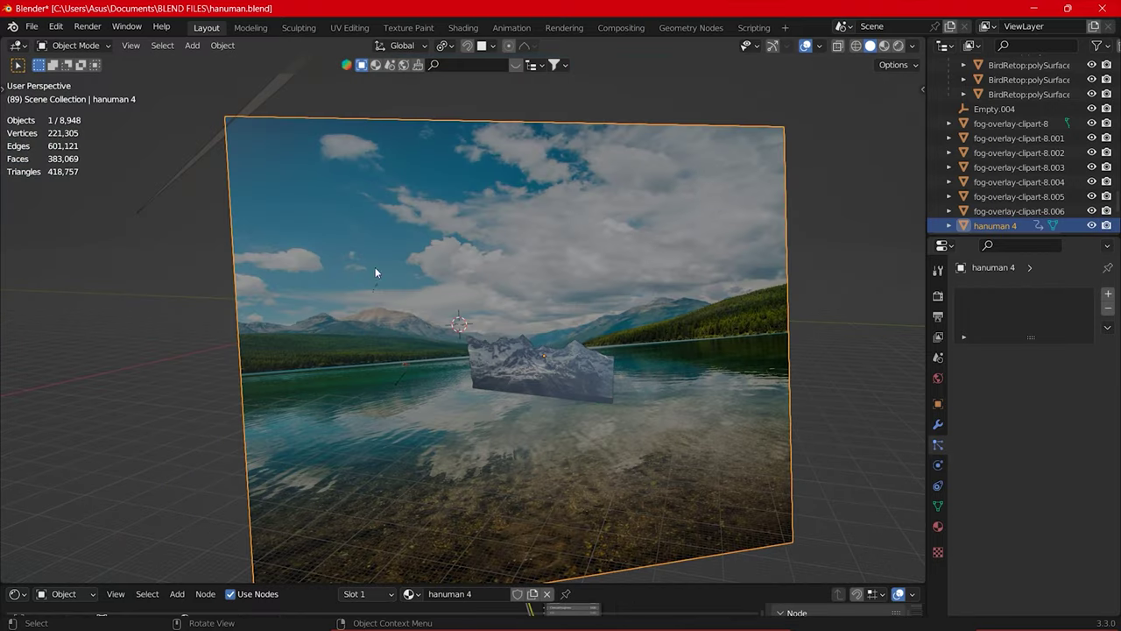
{"action": "mouse_move", "coordinate": [375, 272]}
{"action": "middle_mouse_down"}
{"action": "mouse_move", "coordinate": [609, 322]}
{"action": "mouse_move", "coordinate": [601, 317]}
{"action": "middle_mouse_up"}
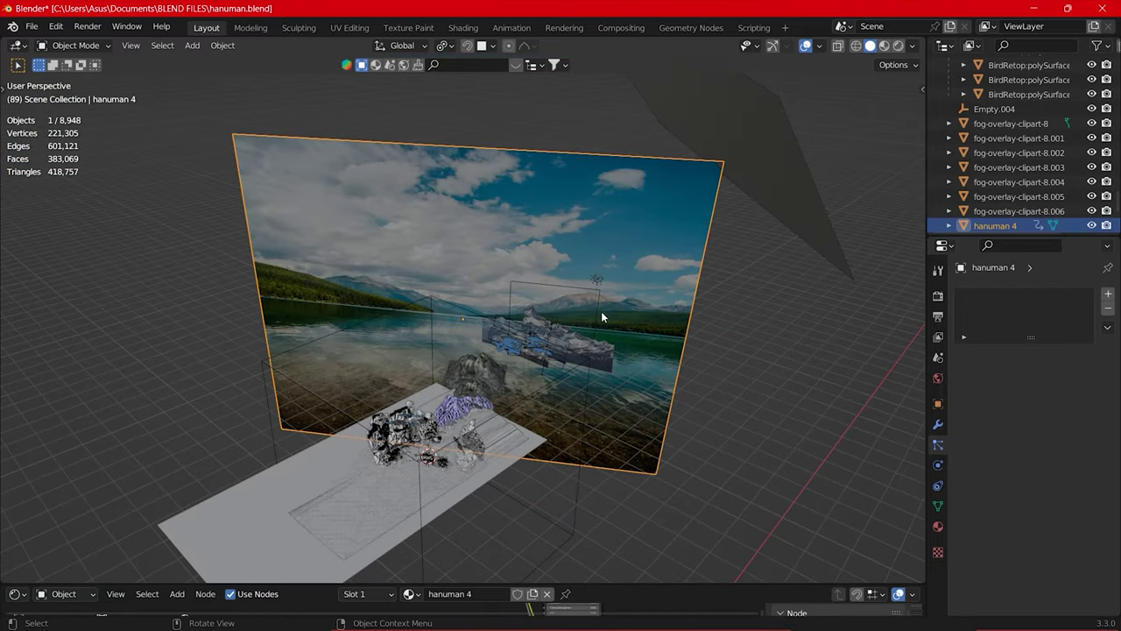
Inspect the mountains image plane and the Point light above it
{"action": "left_click", "coordinate": [601, 317]}
{"action": "middle_click_drag", "start_coordinate": [599, 364], "coordinate": [666, 263]}
{"action": "scroll", "coordinate": [675, 256], "scroll_direction": "up", "scroll_amount": 3}
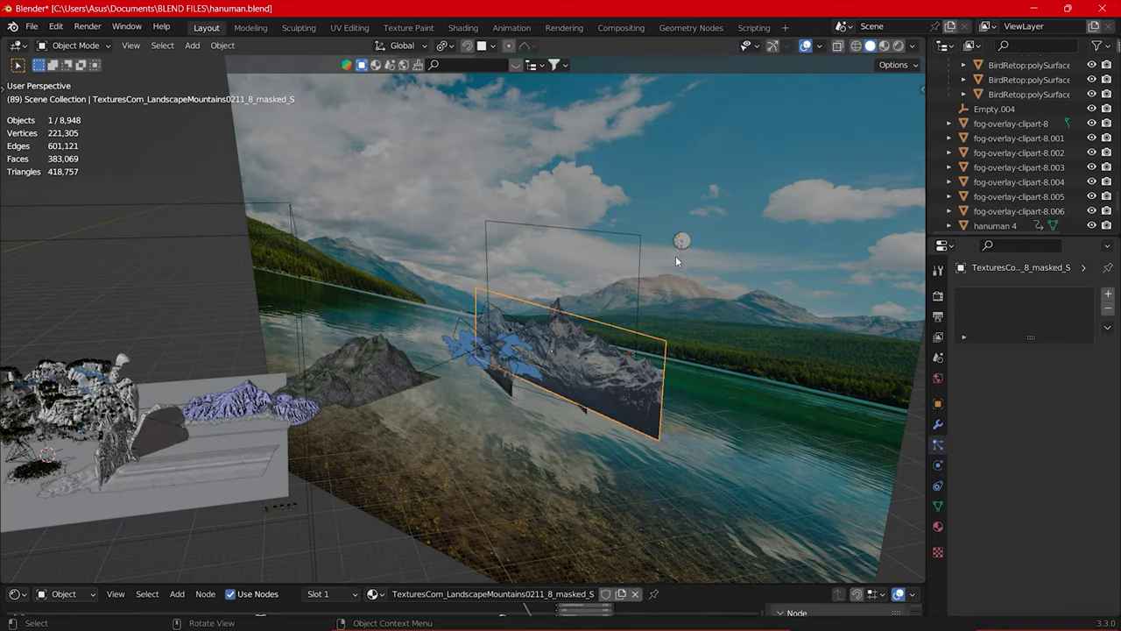
{"action": "left_click", "coordinate": [682, 245]}
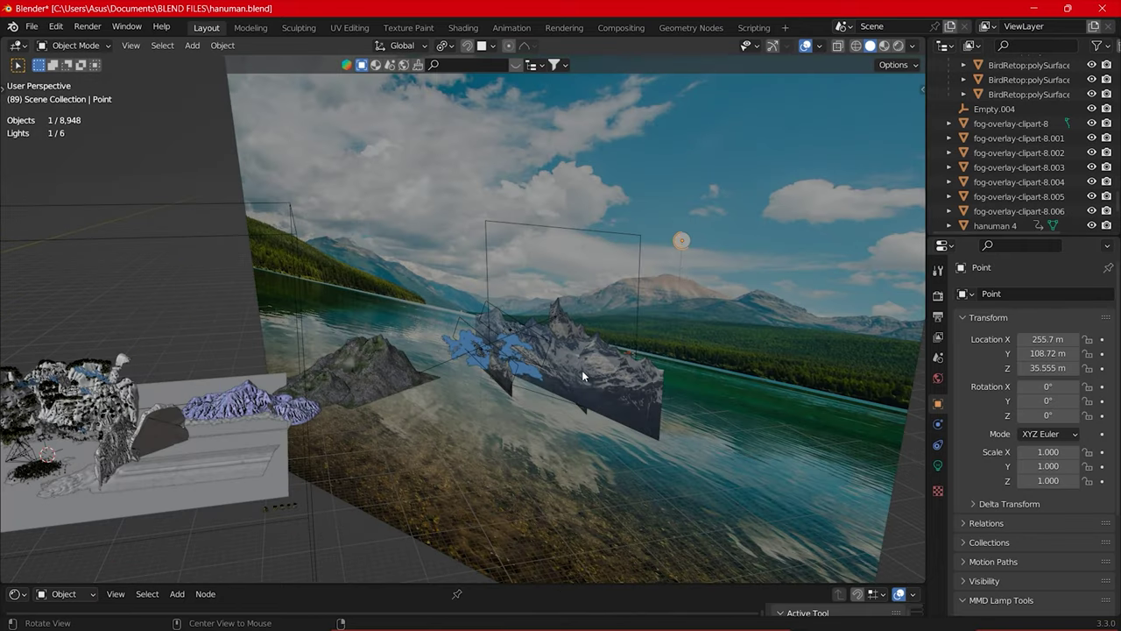
{"action": "middle_click_drag", "start_coordinate": [595, 394], "coordinate": [525, 374]}
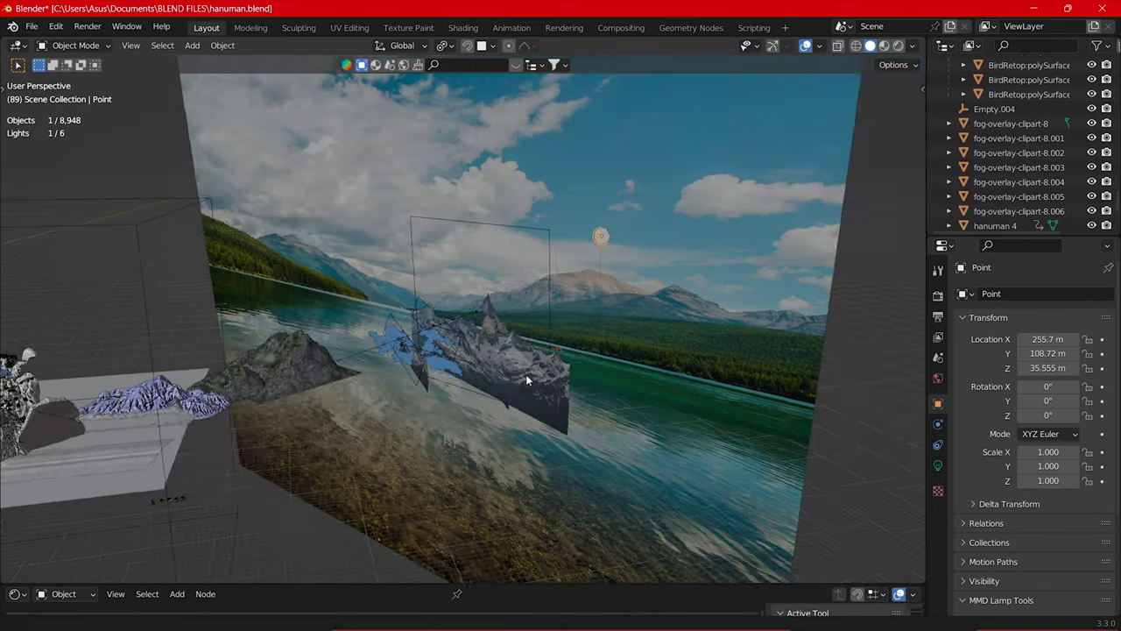
{"action": "scroll", "coordinate": [525, 374], "scroll_direction": "up", "scroll_amount": 3}
{"action": "left_click", "coordinate": [578, 395]}
Orbit around the mountains plane, then return to the camera view
{"action": "mouse_move", "coordinate": [419, 307]}
{"action": "middle_mouse_down"}
{"action": "mouse_move", "coordinate": [263, 289]}
{"action": "mouse_move", "coordinate": [336, 273]}
{"action": "mouse_move", "coordinate": [130, 262]}
{"action": "middle_mouse_up"}
{"action": "scroll", "coordinate": [306, 290], "scroll_direction": "down", "scroll_amount": 5}
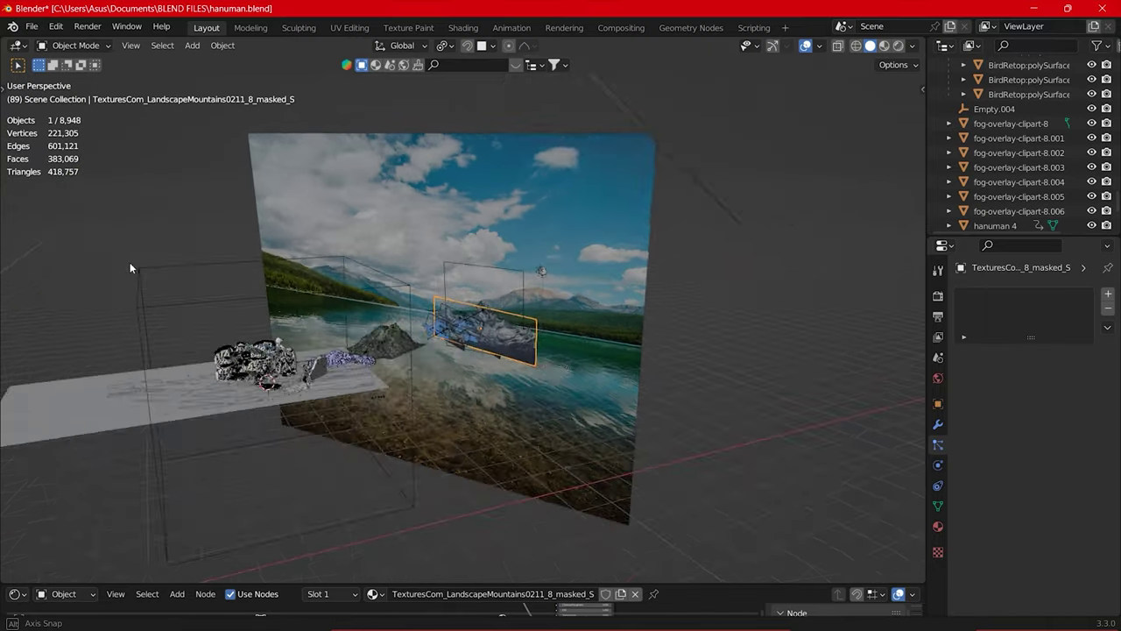
{"action": "scroll", "coordinate": [455, 341], "scroll_direction": "up", "scroll_amount": 4}
{"action": "mouse_move", "coordinate": [455, 342]}
{"action": "middle_mouse_down"}
{"action": "mouse_move", "coordinate": [421, 359]}
{"action": "mouse_move", "coordinate": [601, 344]}
{"action": "middle_mouse_up"}
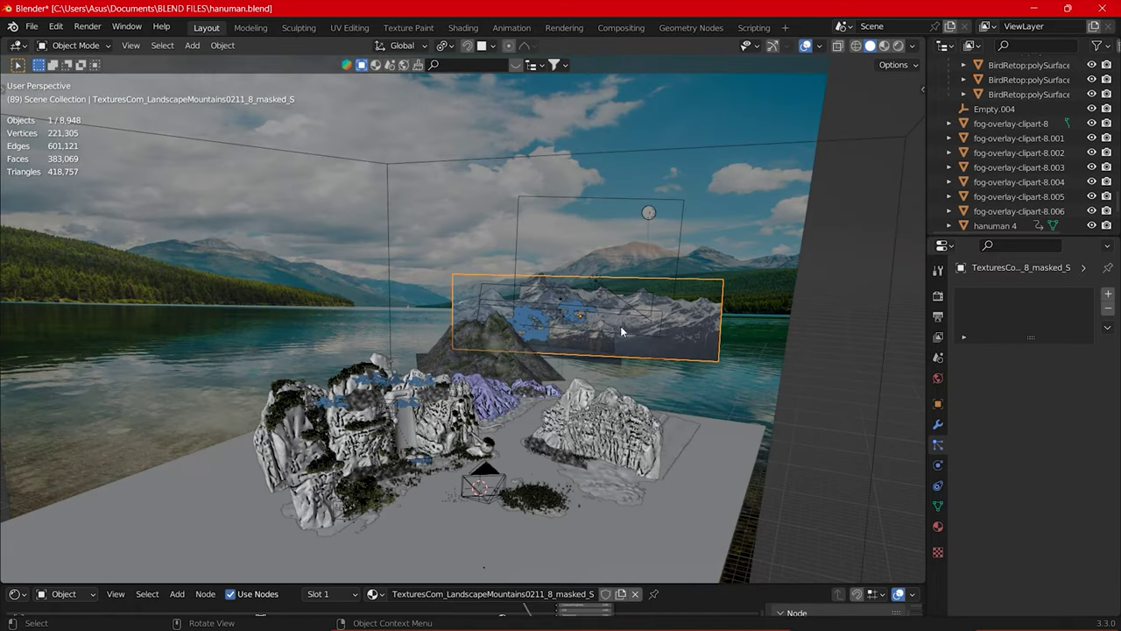
{"action": "key", "text": "KP_0"}
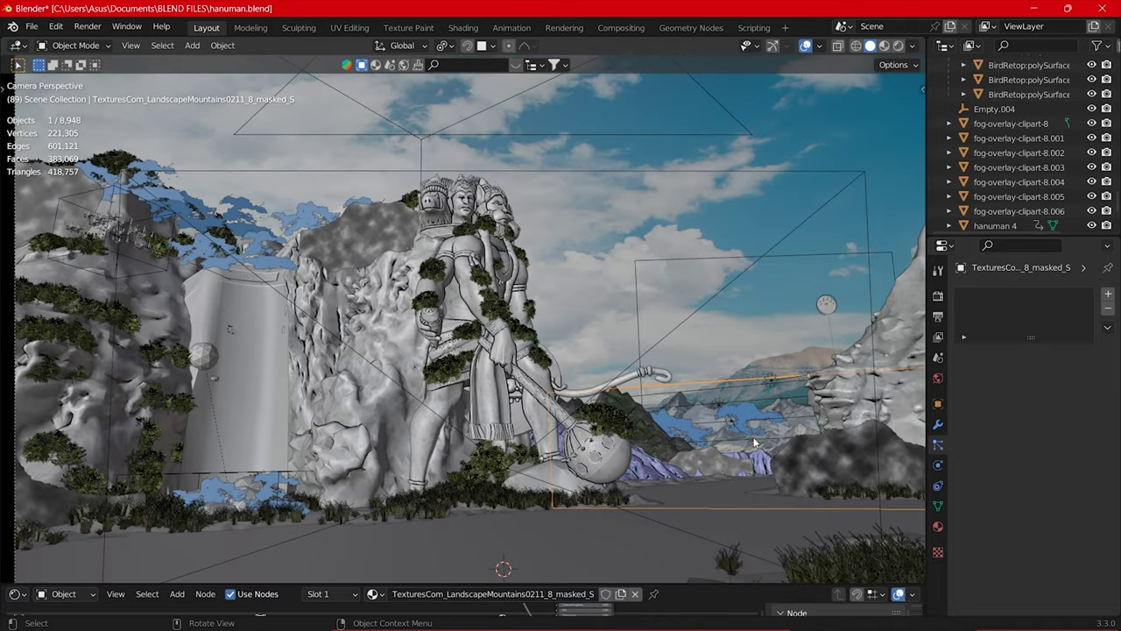
Inspect the distant fog plane and fog overlay clipart, then zoom toward the lake rocks
{"action": "left_click", "coordinate": [754, 418]}
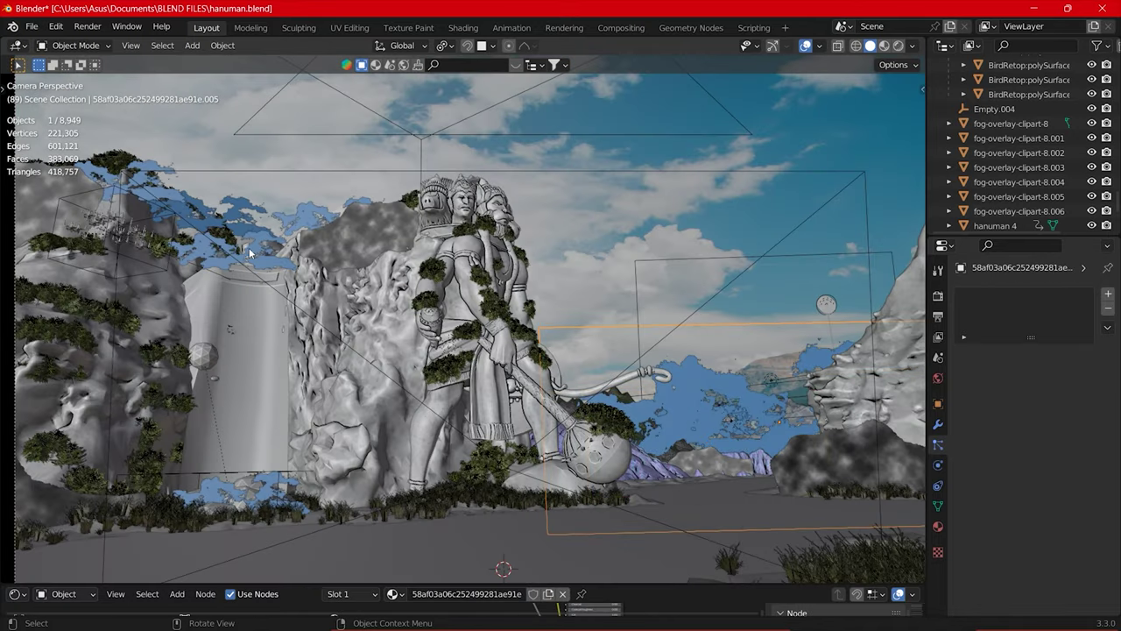
{"action": "left_click", "coordinate": [329, 233]}
{"action": "left_click", "coordinate": [563, 335]}
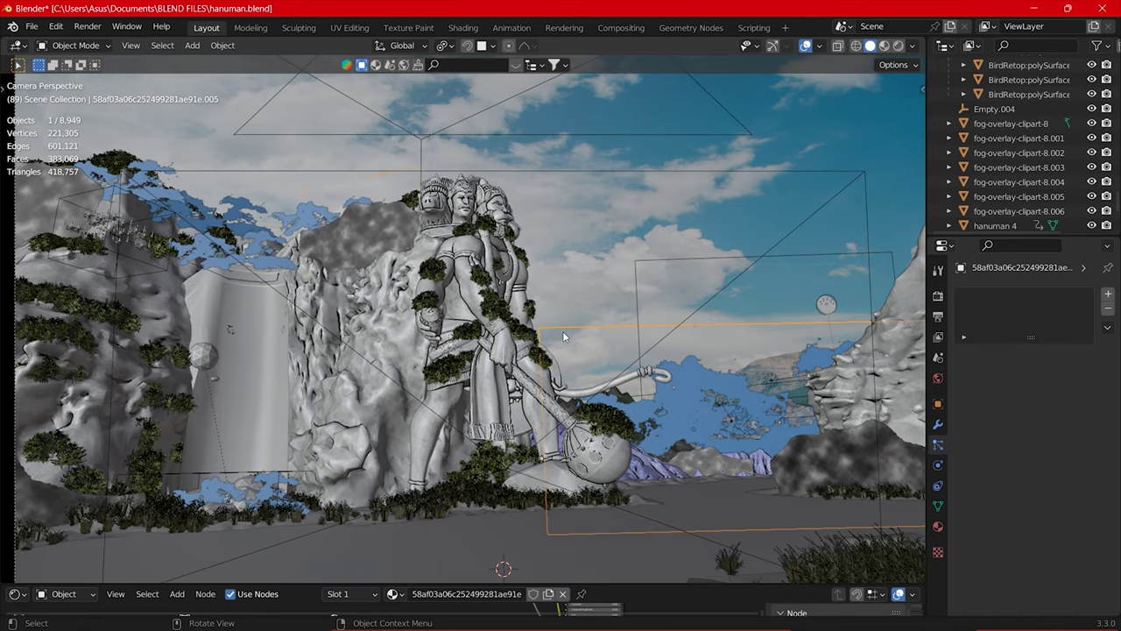
{"action": "mouse_move", "coordinate": [563, 336]}
{"action": "middle_mouse_down"}
{"action": "mouse_move", "coordinate": [394, 343]}
{"action": "mouse_move", "coordinate": [408, 350]}
{"action": "mouse_move", "coordinate": [356, 430]}
{"action": "middle_mouse_up"}
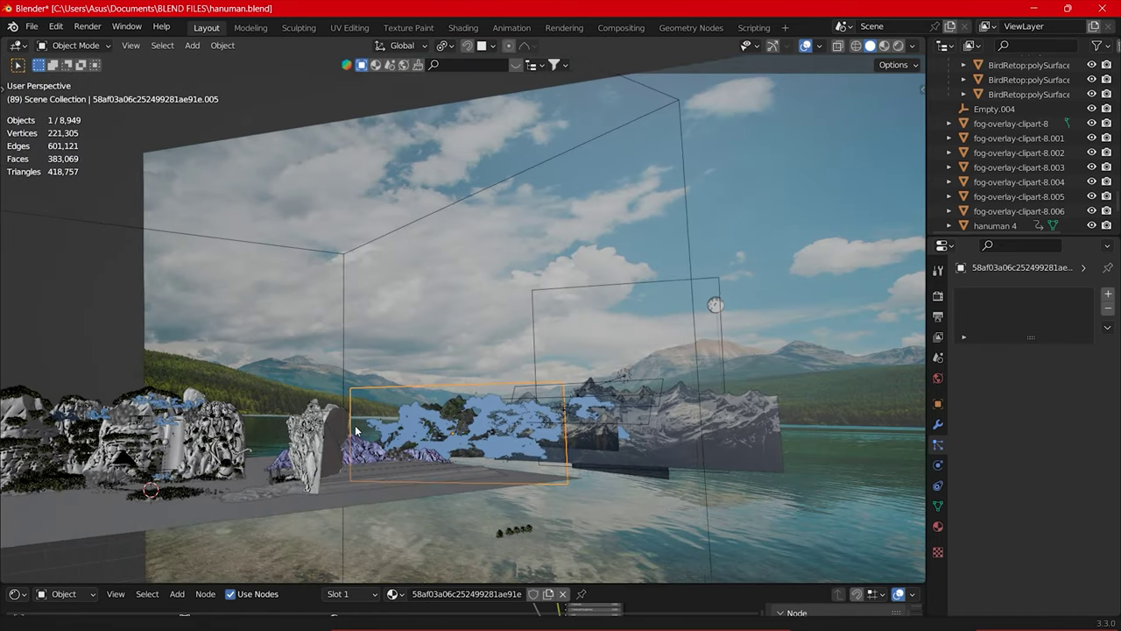
{"action": "scroll", "coordinate": [356, 430], "scroll_direction": "up", "scroll_amount": 3}
{"action": "scroll", "coordinate": [443, 403], "scroll_direction": "up", "scroll_amount": 3}
{"action": "scroll", "coordinate": [420, 400], "scroll_direction": "up", "scroll_amount": 3}
{"action": "middle_click_drag", "start_coordinate": [420, 400], "coordinate": [366, 435], "text": "shift"}
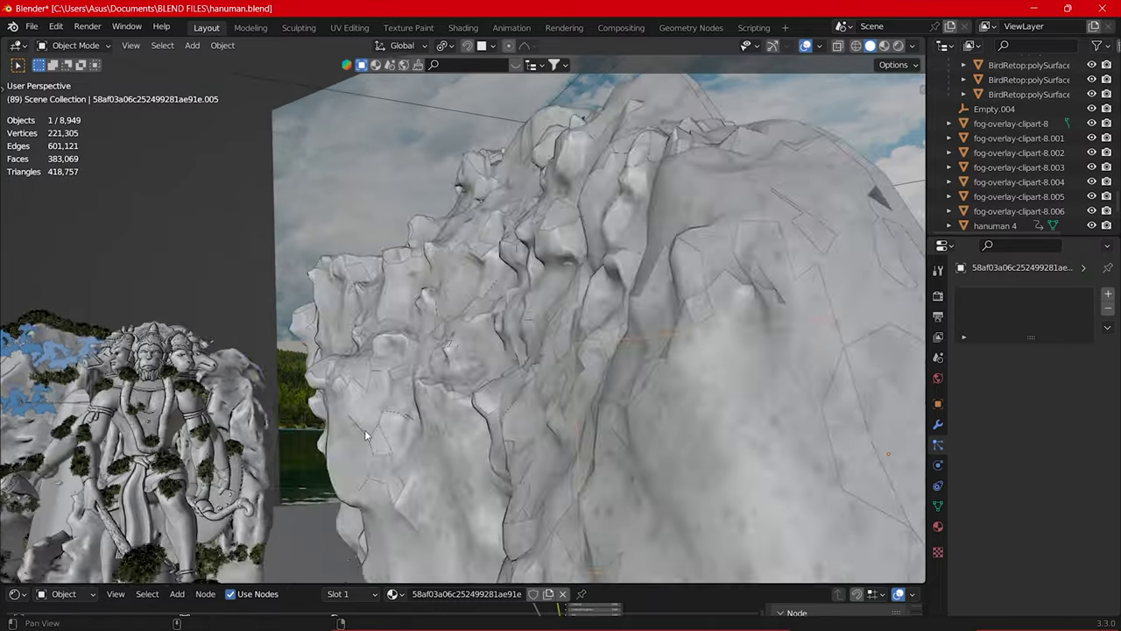
{"action": "scroll", "coordinate": [367, 435], "scroll_direction": "down", "scroll_amount": 5}
{"action": "scroll", "coordinate": [501, 408], "scroll_direction": "down", "scroll_amount": 1}
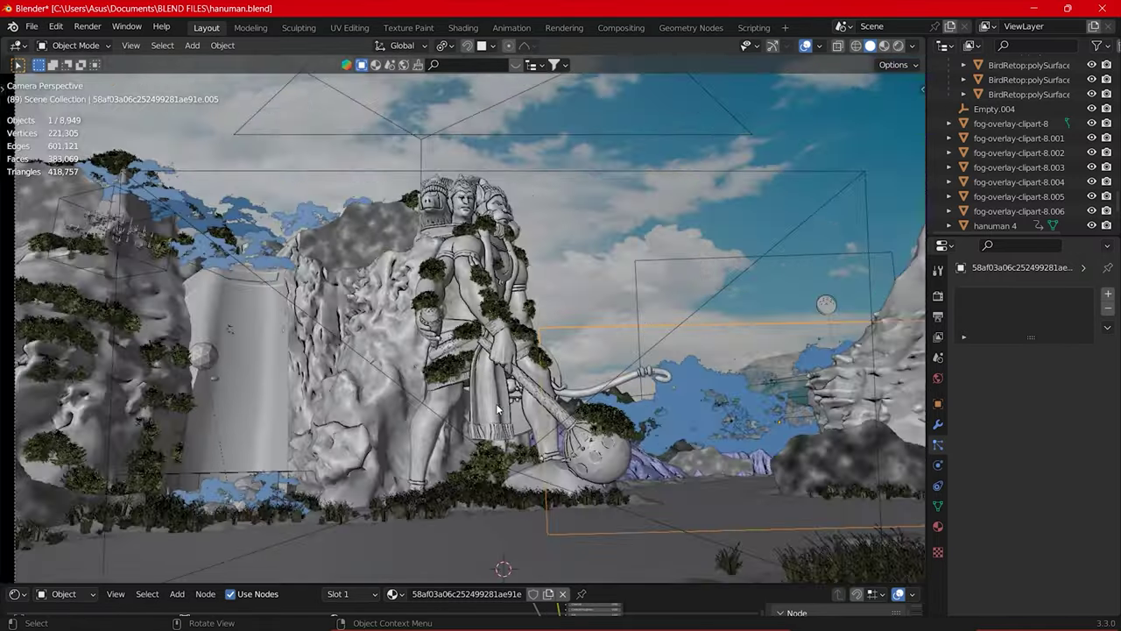
Isolate Plane.004 in Local View with Rendered shading and orbit around it
{"action": "key", "text": "KP_Divide"}
{"action": "key", "text": "z"}
{"action": "key", "text": "KP_8"}
{"action": "mouse_move", "coordinate": [520, 380]}
{"action": "middle_mouse_down"}
{"action": "mouse_move", "coordinate": [229, 413]}
{"action": "mouse_move", "coordinate": [375, 401]}
{"action": "mouse_move", "coordinate": [541, 408]}
{"action": "middle_mouse_up"}
{"action": "middle_click_drag", "start_coordinate": [608, 365], "coordinate": [625, 541]}
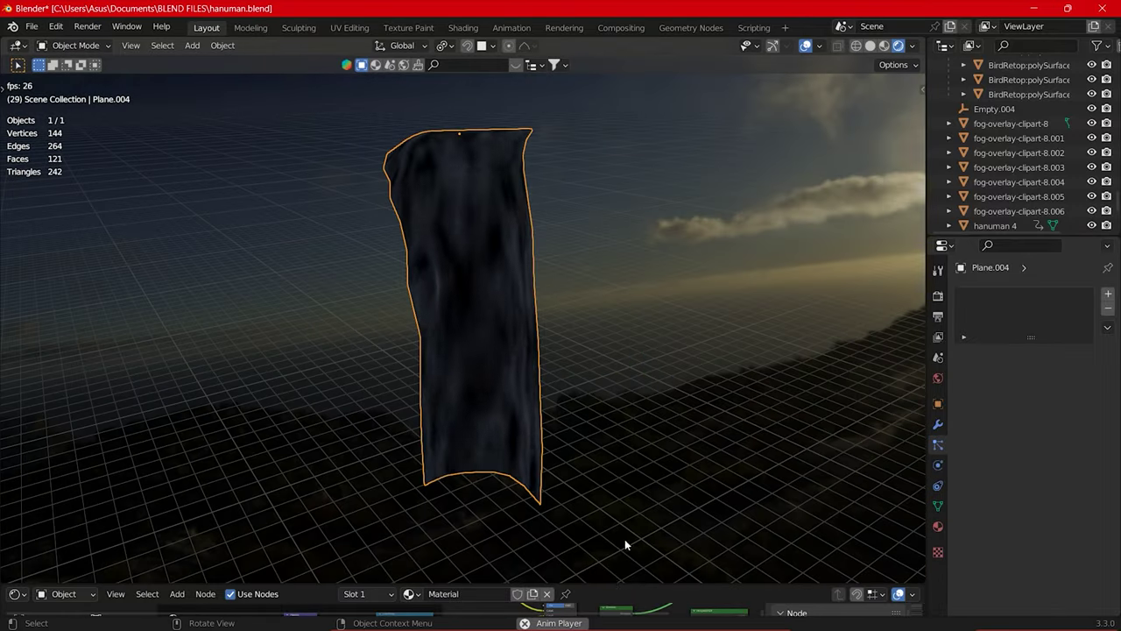
{"action": "left_click_drag", "start_coordinate": [626, 487], "coordinate": [625, 143]}
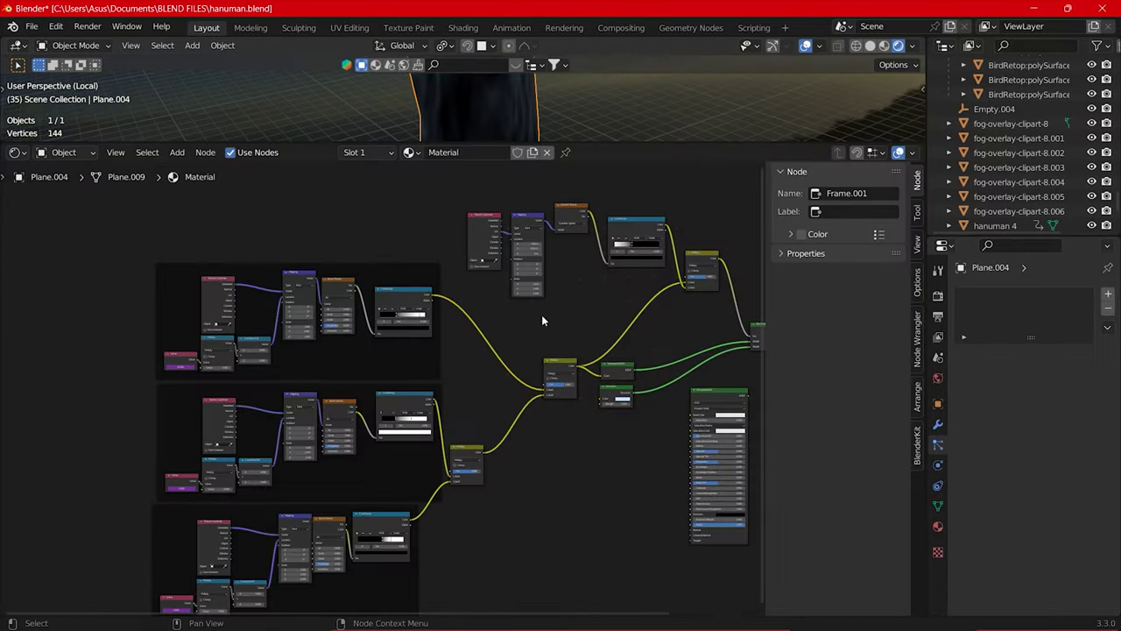
{"action": "scroll", "coordinate": [541, 315], "scroll_direction": "down", "scroll_amount": 2}
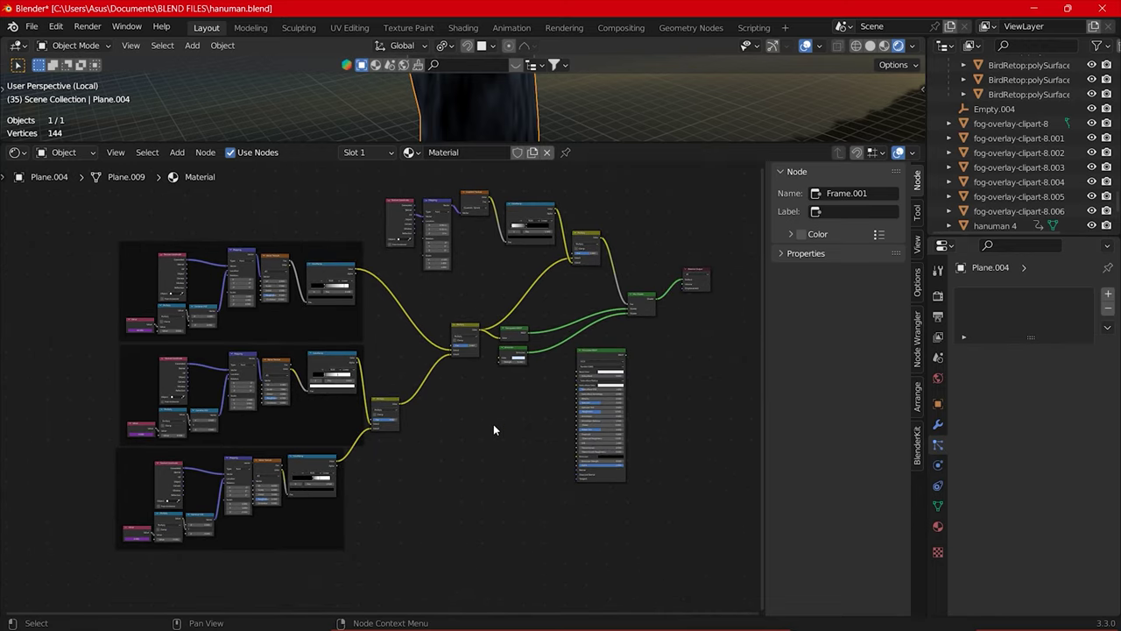
{"action": "key", "text": "ctrl+space"}
{"action": "scroll", "coordinate": [491, 212], "scroll_direction": "up", "scroll_amount": 2}
{"action": "scroll", "coordinate": [555, 301], "scroll_direction": "up", "scroll_amount": 1}
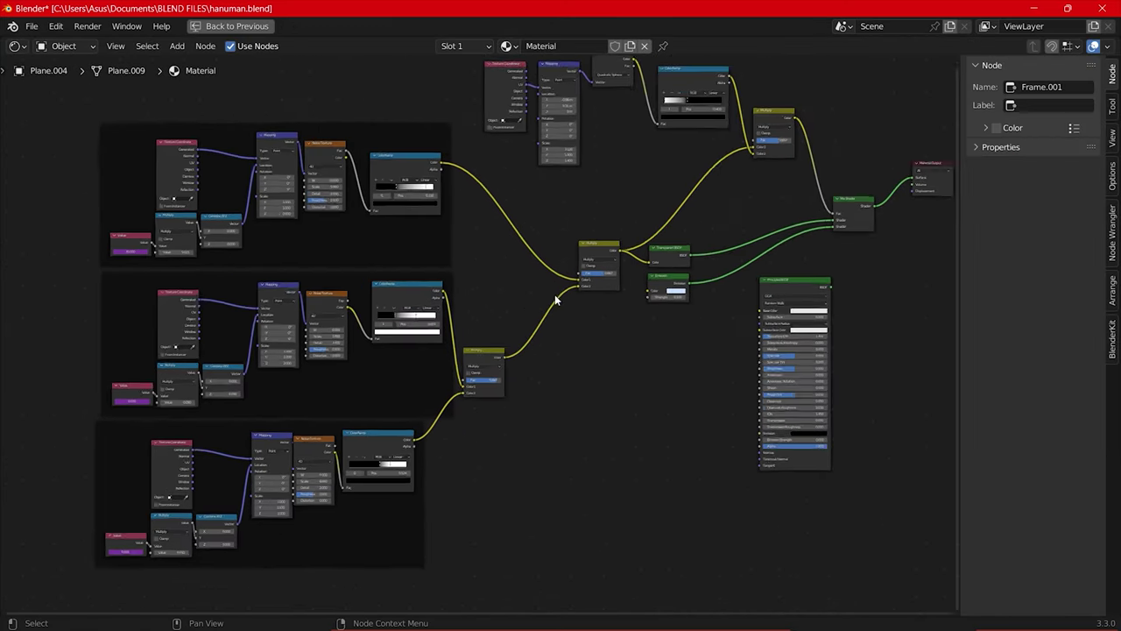
{"action": "scroll", "coordinate": [555, 301], "scroll_direction": "down", "scroll_amount": 1}
{"action": "mouse_move", "coordinate": [606, 325]}
{"action": "middle_mouse_down"}
{"action": "mouse_move", "coordinate": [580, 333]}
{"action": "mouse_move", "coordinate": [589, 343]}
{"action": "middle_mouse_up"}
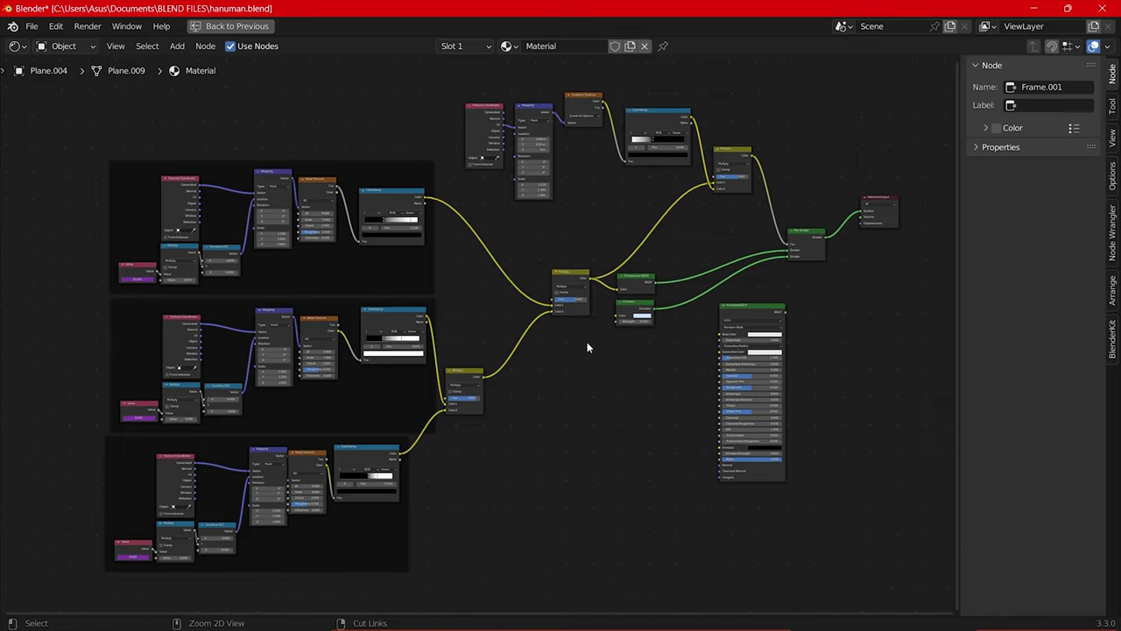
{"action": "key", "text": "ctrl+space"}
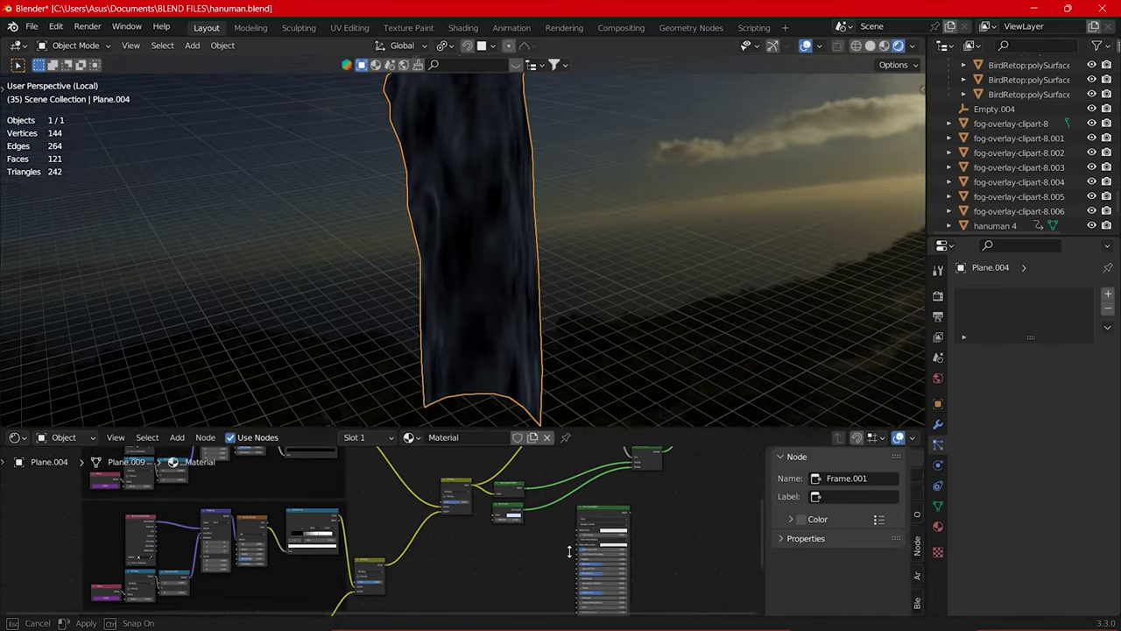
{"action": "left_click_drag", "start_coordinate": [582, 143], "coordinate": [570, 601]}
{"action": "key", "text": "space"}
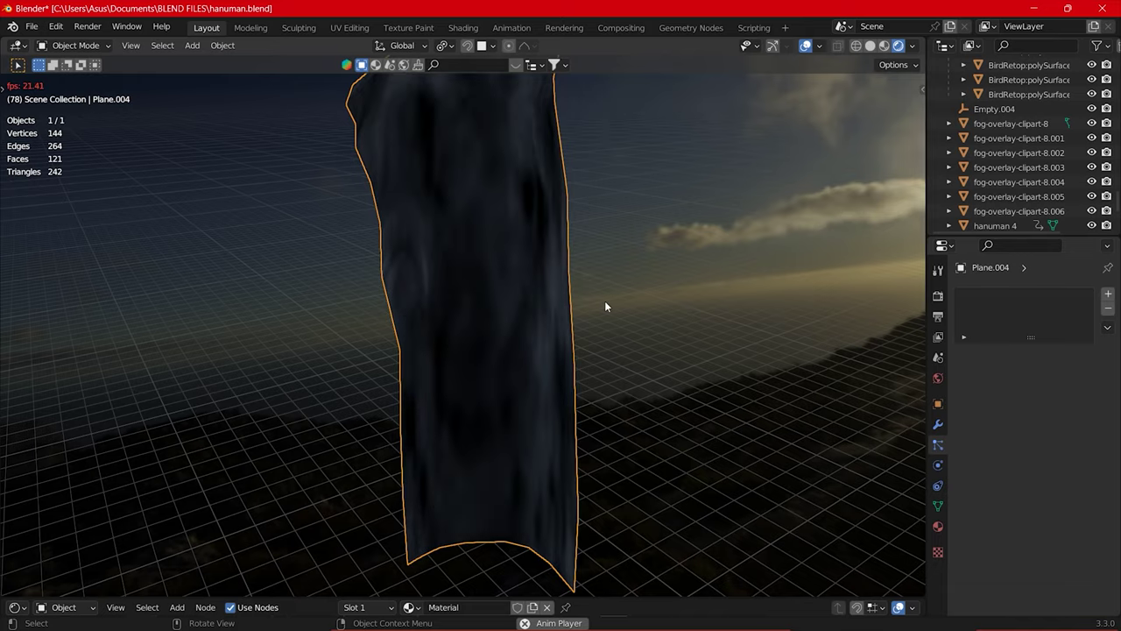
{"action": "mouse_move", "coordinate": [605, 306]}
{"action": "middle_mouse_down"}
{"action": "mouse_move", "coordinate": [685, 300]}
{"action": "mouse_move", "coordinate": [456, 272]}
{"action": "middle_mouse_up"}
{"action": "key", "text": "space"}
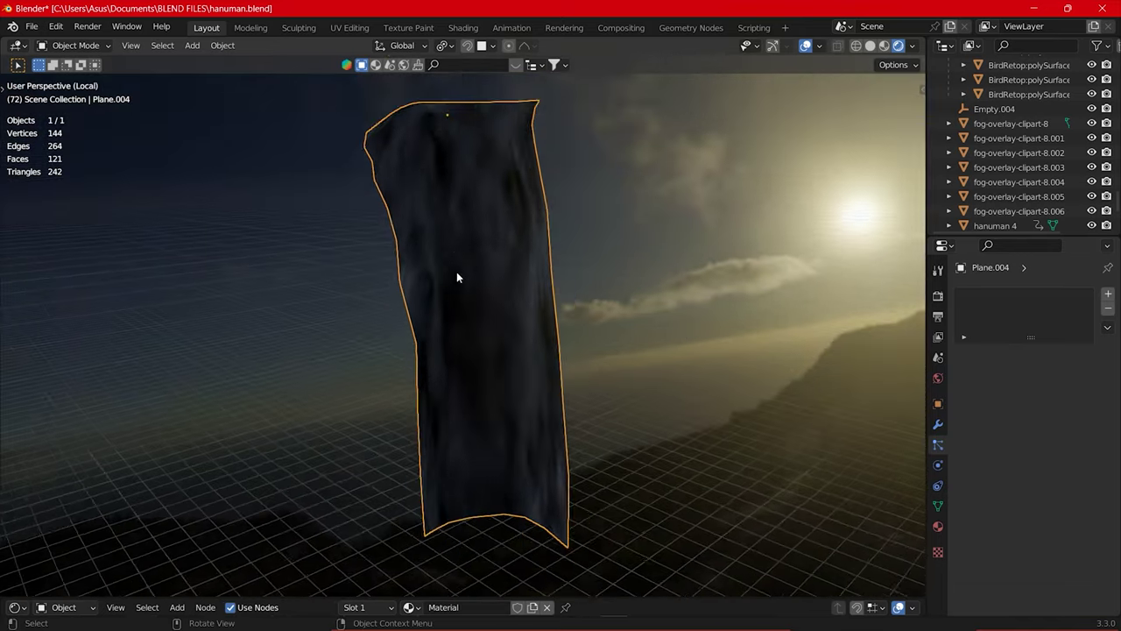
{"action": "key", "text": "z"}
In Solid shading, inspect a bird and the hair-particle rock, then view through the camera
{"action": "key", "text": "6"}
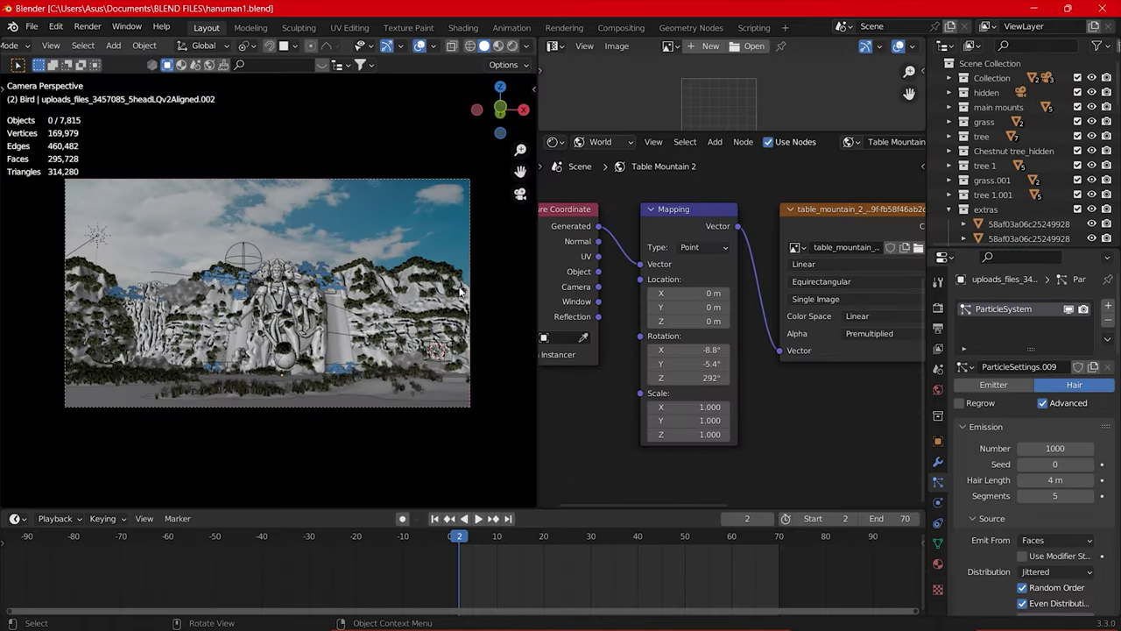
{"action": "scroll", "coordinate": [318, 312], "scroll_direction": "up", "scroll_amount": 3}
{"action": "scroll", "coordinate": [318, 312], "scroll_direction": "down", "scroll_amount": 2}
{"action": "mouse_move", "coordinate": [318, 312]}
{"action": "middle_mouse_down"}
{"action": "mouse_move", "coordinate": [391, 373]}
{"action": "mouse_move", "coordinate": [242, 370]}
{"action": "mouse_move", "coordinate": [308, 302]}
{"action": "mouse_move", "coordinate": [360, 337]}
{"action": "mouse_move", "coordinate": [479, 359]}
{"action": "middle_mouse_up"}
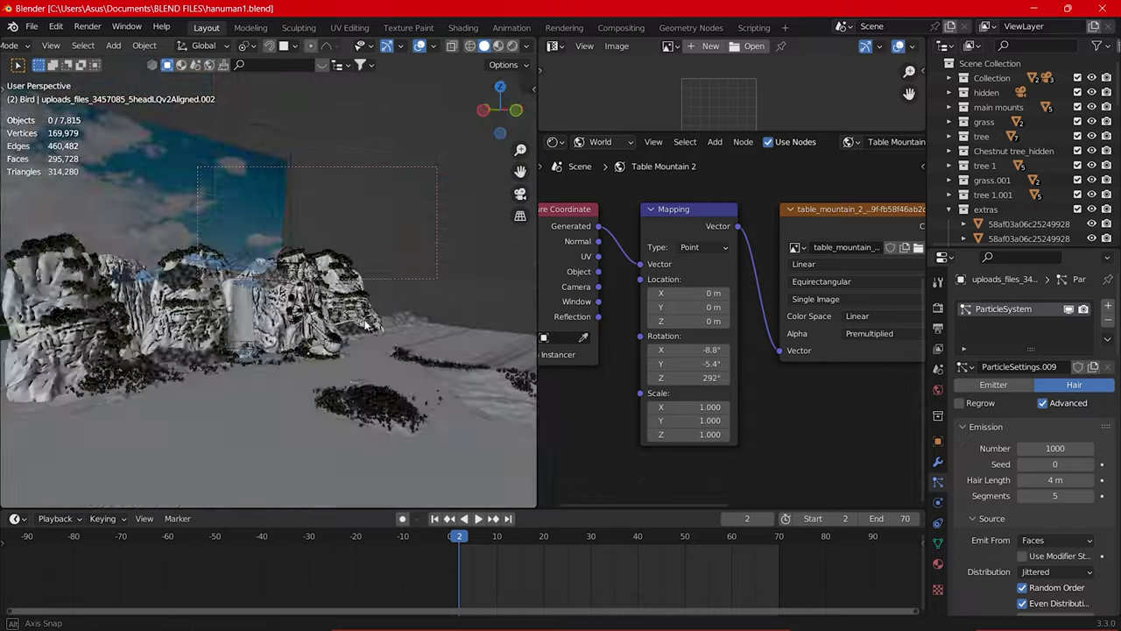
{"action": "left_click", "coordinate": [308, 302]}
{"action": "left_click", "coordinate": [359, 337]}
{"action": "key", "text": "KP_0"}
Play to frame 57, leaving Empty.003 unmoved and unscaled, and return to camera view
{"action": "key", "text": "space"}
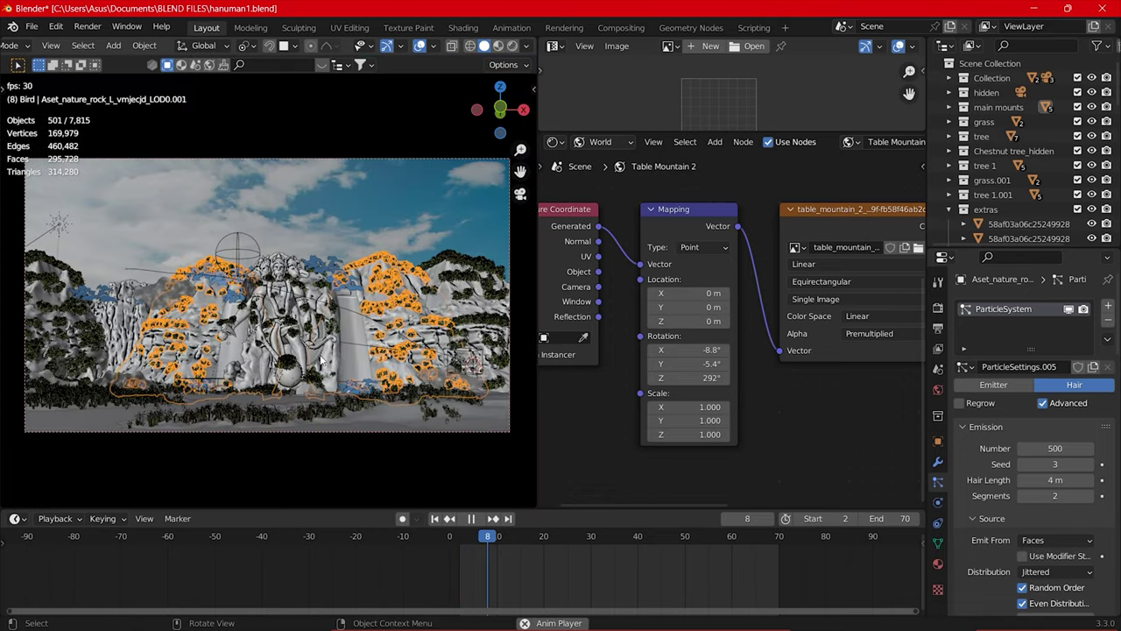
{"action": "left_click", "coordinate": [280, 267]}
{"action": "key", "text": "g"}
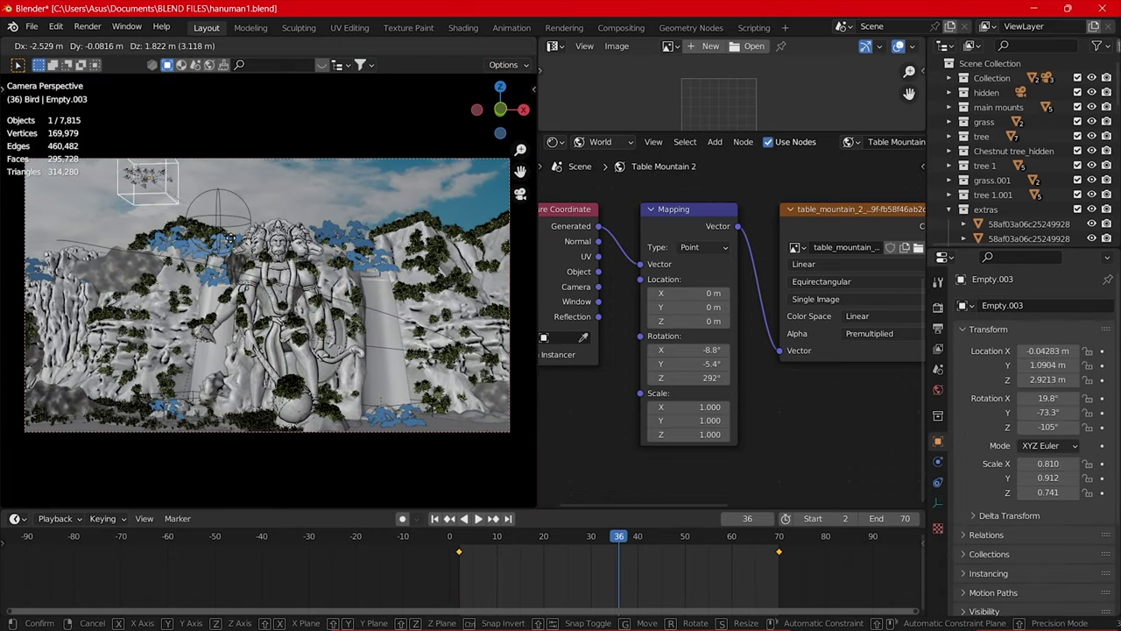
{"action": "key", "text": "Escape"}
{"action": "key", "text": "space"}
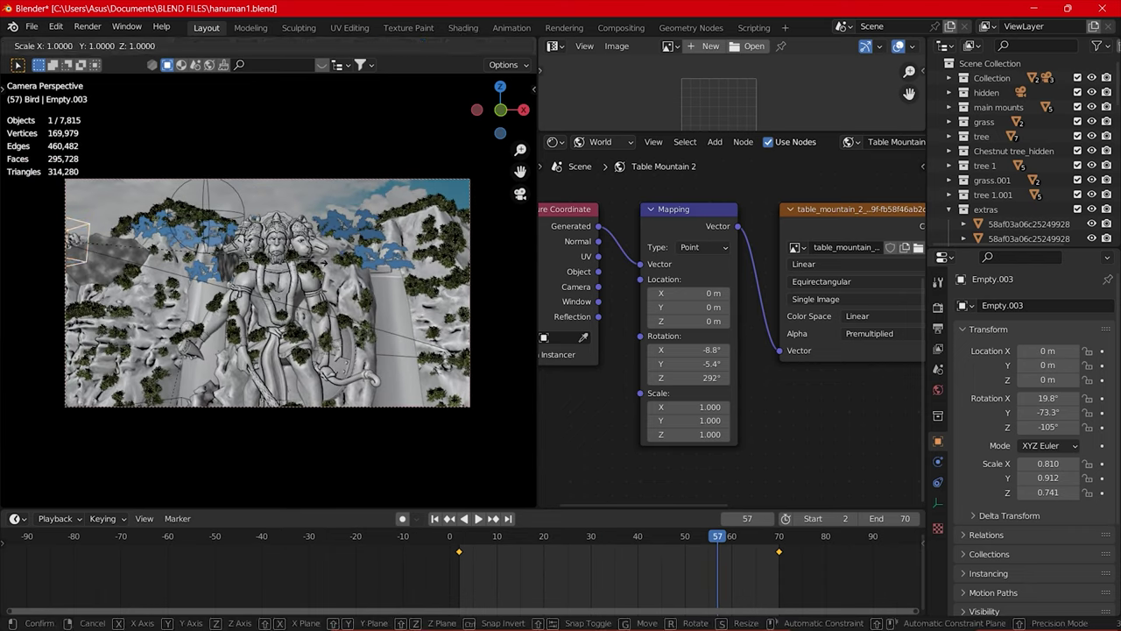
{"action": "key", "text": "Escape"}
{"action": "mouse_move", "coordinate": [262, 289]}
{"action": "middle_mouse_down"}
{"action": "mouse_move", "coordinate": [210, 280]}
{"action": "mouse_move", "coordinate": [272, 322]}
{"action": "middle_mouse_up"}
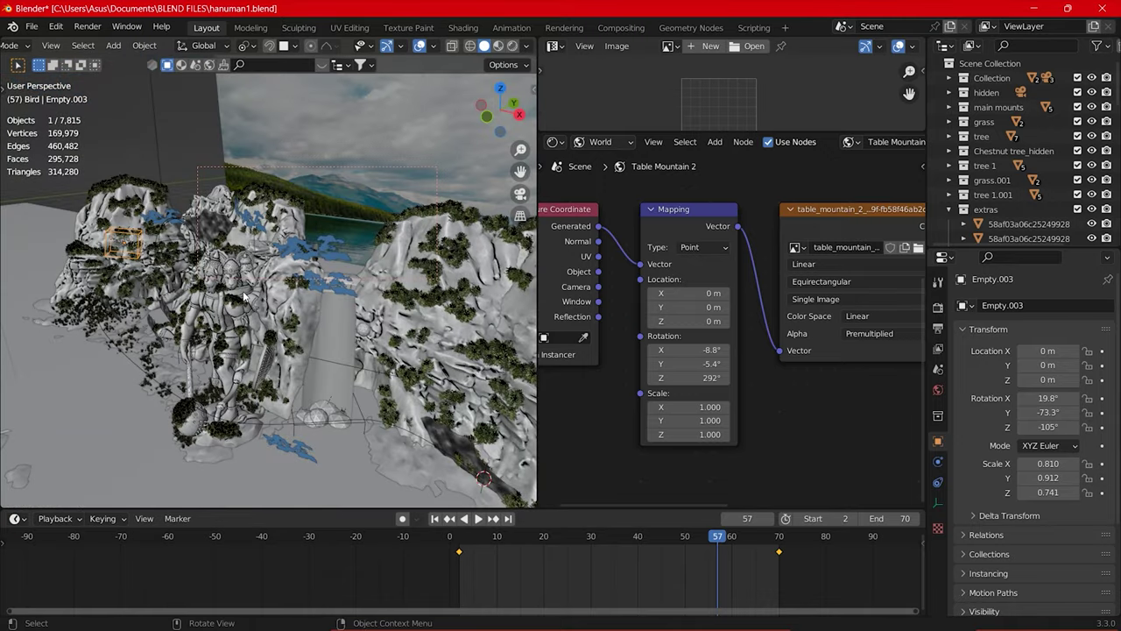
{"action": "key", "text": "KP_0"}
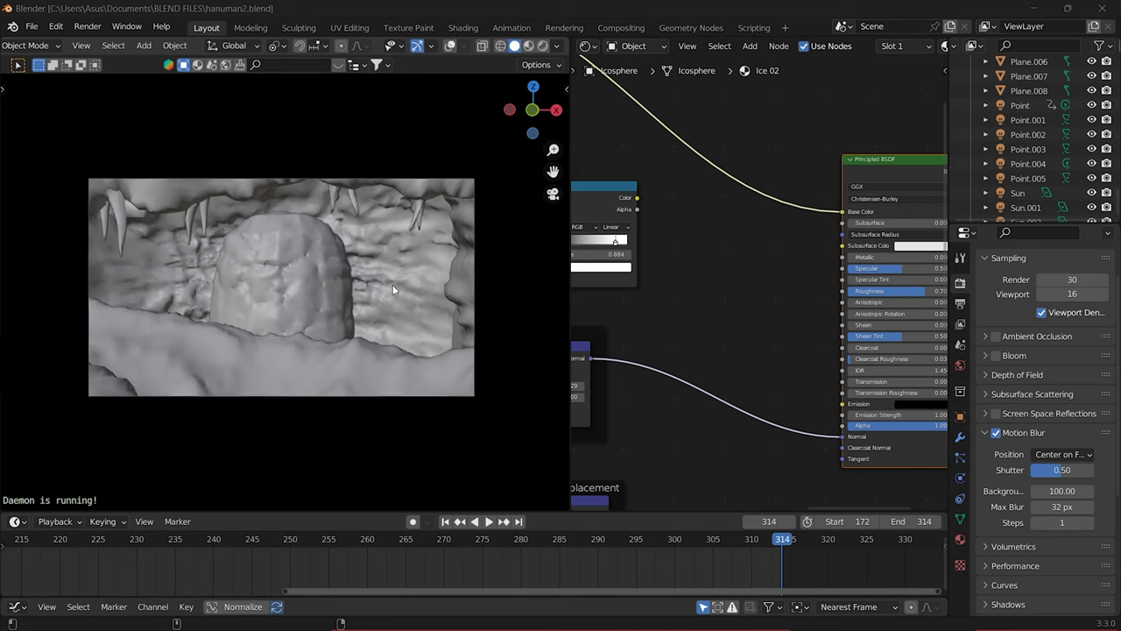
Zoom in on the cave rock, select the snow mountain plane, and return to camera view
{"action": "scroll", "coordinate": [392, 285], "scroll_direction": "up", "scroll_amount": 1}
{"action": "scroll", "coordinate": [384, 284], "scroll_direction": "down", "scroll_amount": 3}
{"action": "key", "text": "shift+b"}
{"action": "left_click_drag", "start_coordinate": [334, 327], "coordinate": [292, 309]}
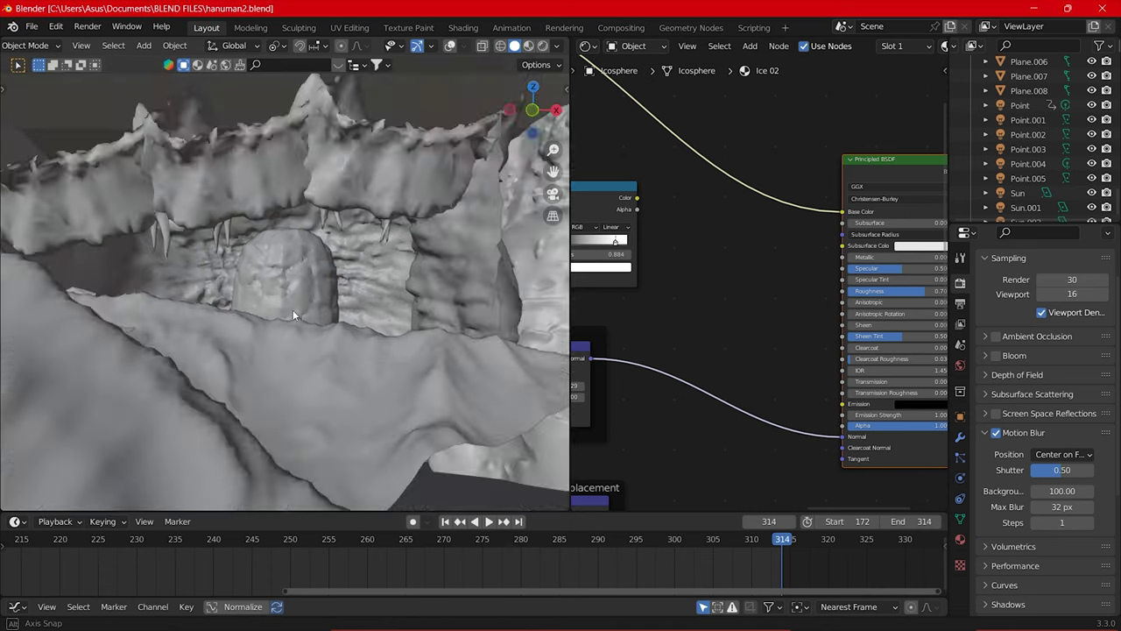
{"action": "middle_click_drag", "start_coordinate": [292, 309], "coordinate": [455, 358]}
{"action": "mouse_move", "coordinate": [506, 297]}
{"action": "middle_mouse_down"}
{"action": "mouse_move", "coordinate": [246, 289]}
{"action": "mouse_move", "coordinate": [405, 294]}
{"action": "mouse_move", "coordinate": [317, 291]}
{"action": "mouse_move", "coordinate": [411, 304]}
{"action": "mouse_move", "coordinate": [324, 281]}
{"action": "mouse_move", "coordinate": [110, 295]}
{"action": "mouse_move", "coordinate": [308, 392]}
{"action": "middle_mouse_up"}
{"action": "left_click", "coordinate": [392, 294]}
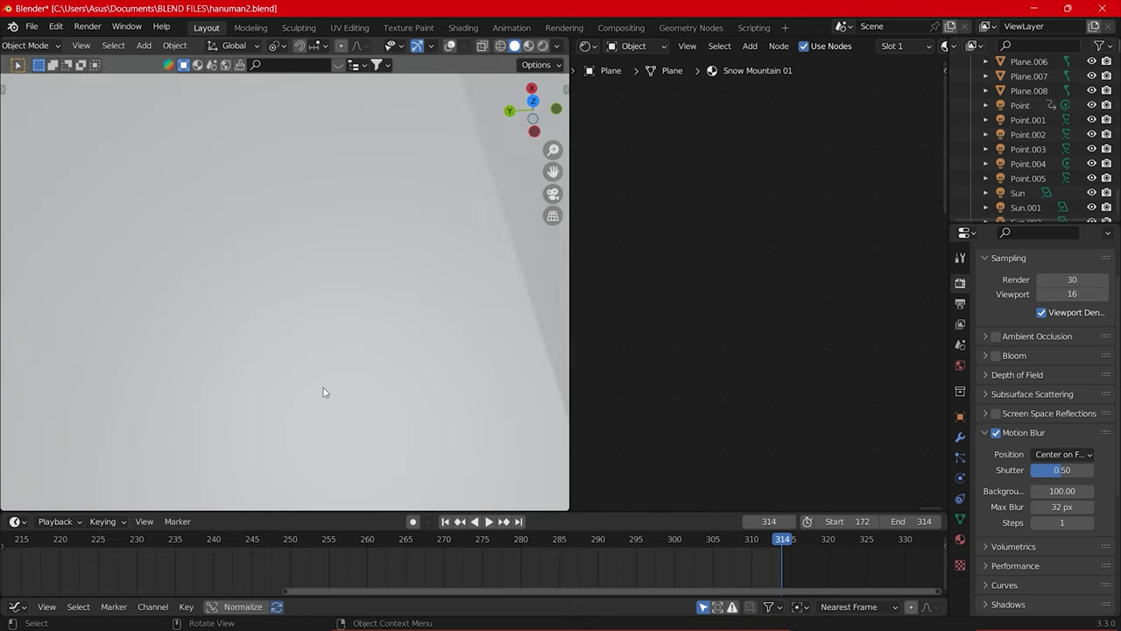
{"action": "key", "text": "KP_0"}
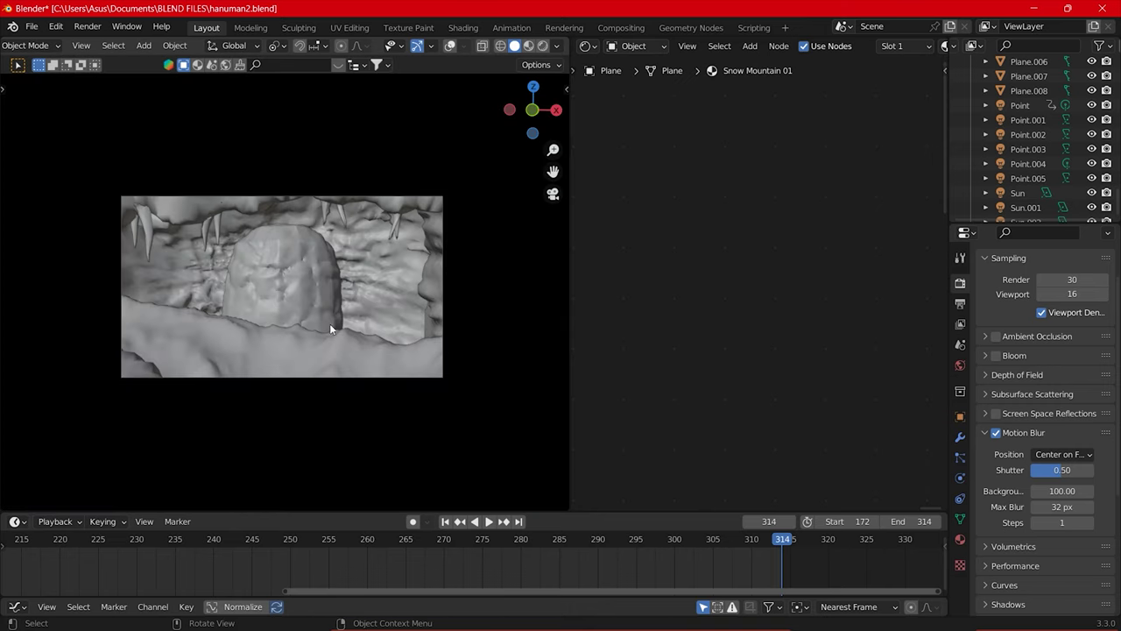
Hide the rock blocking the Hanuman figure, inspect the figure, then unhide the rock
{"action": "left_click", "coordinate": [274, 298]}
{"action": "key", "text": "h"}
{"action": "scroll", "coordinate": [300, 275], "scroll_direction": "up", "scroll_amount": 5}
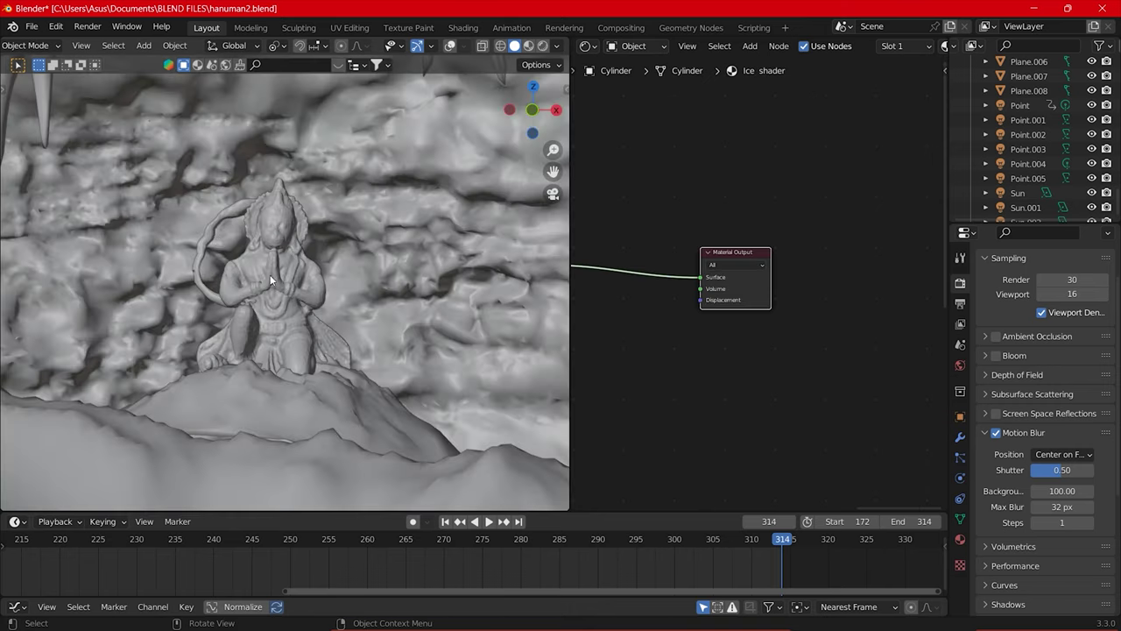
{"action": "left_click", "coordinate": [216, 235]}
{"action": "key", "text": "r"}
{"action": "key", "text": "Escape"}
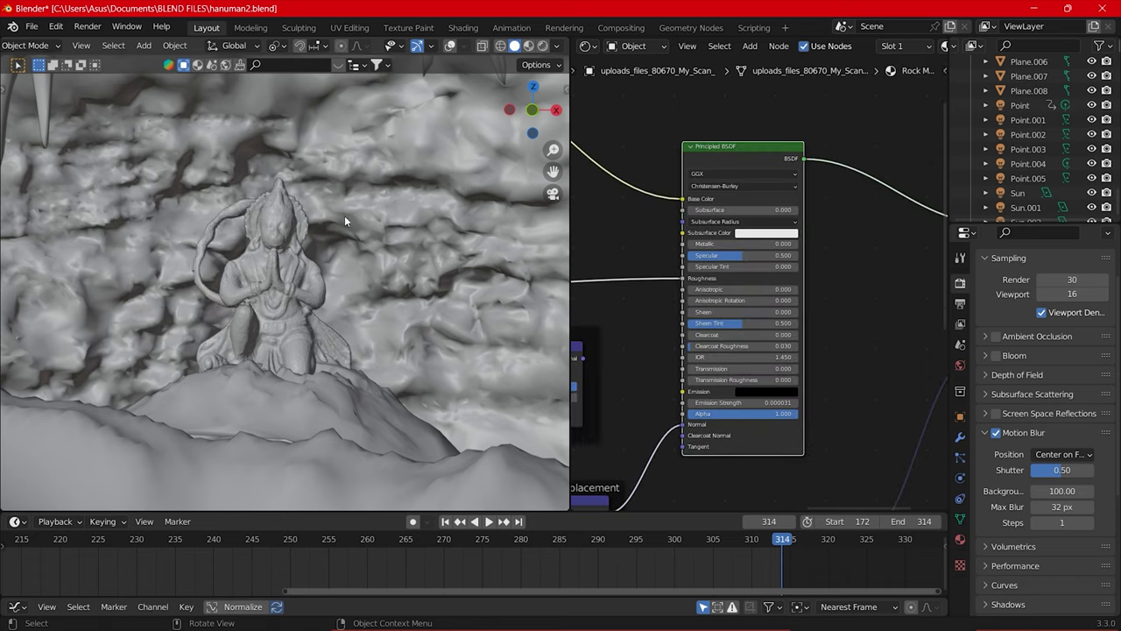
{"action": "scroll", "coordinate": [344, 220], "scroll_direction": "down", "scroll_amount": 2}
{"action": "scroll", "coordinate": [360, 264], "scroll_direction": "down", "scroll_amount": 2}
{"action": "scroll", "coordinate": [335, 238], "scroll_direction": "down", "scroll_amount": 2}
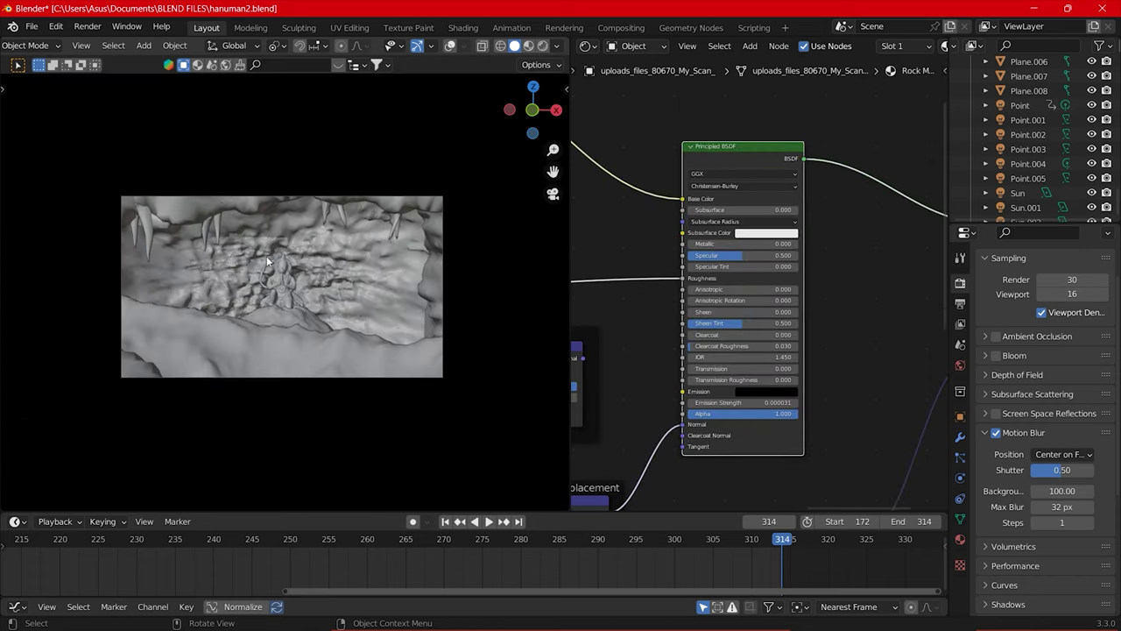
{"action": "scroll", "coordinate": [266, 256], "scroll_direction": "up", "scroll_amount": 4}
{"action": "scroll", "coordinate": [320, 257], "scroll_direction": "down", "scroll_amount": 1}
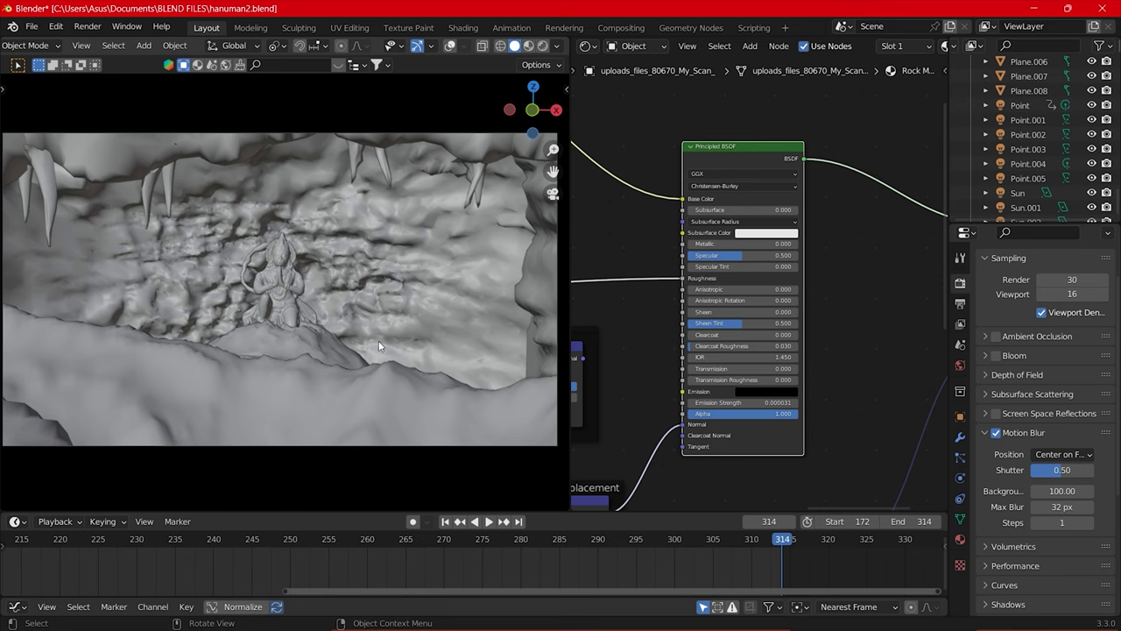
{"action": "key", "text": "alt+s"}
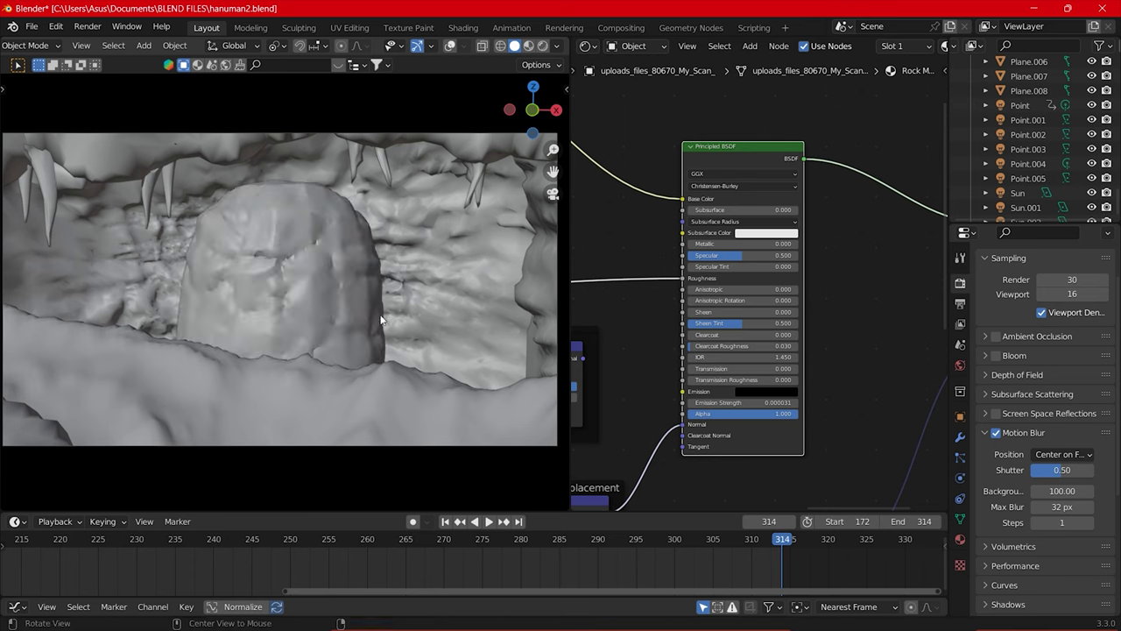
Check Plane.003's Ice shader, enable Overlays, and select the Snow Mountain object
{"action": "left_click", "coordinate": [399, 194]}
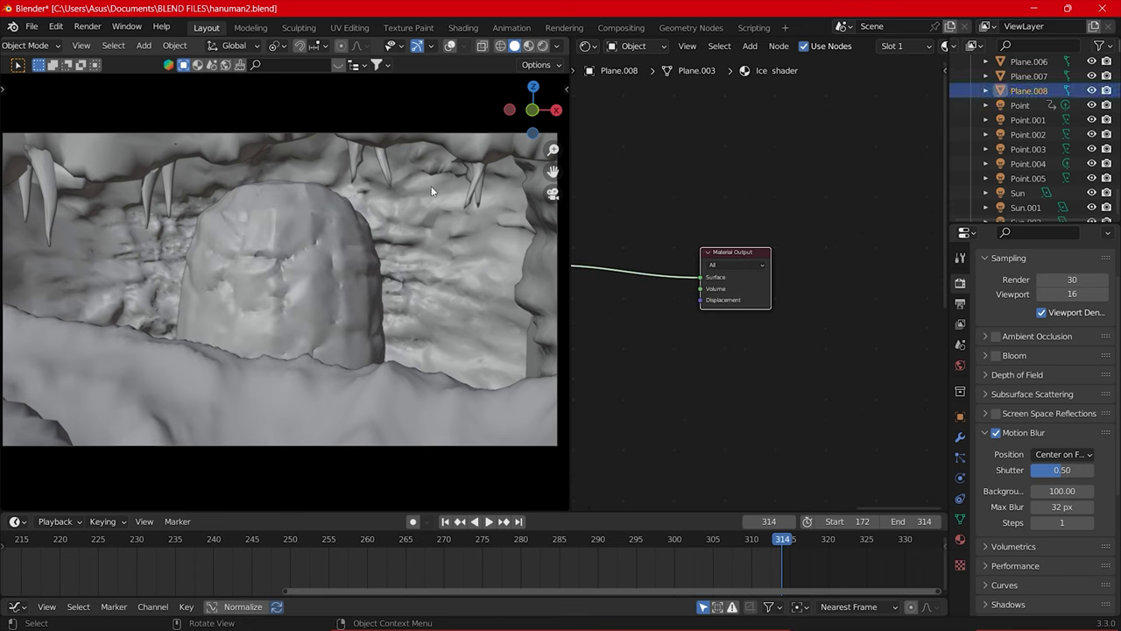
{"action": "left_click", "coordinate": [452, 46]}
{"action": "left_click", "coordinate": [195, 303]}
{"action": "left_click", "coordinate": [295, 321]}
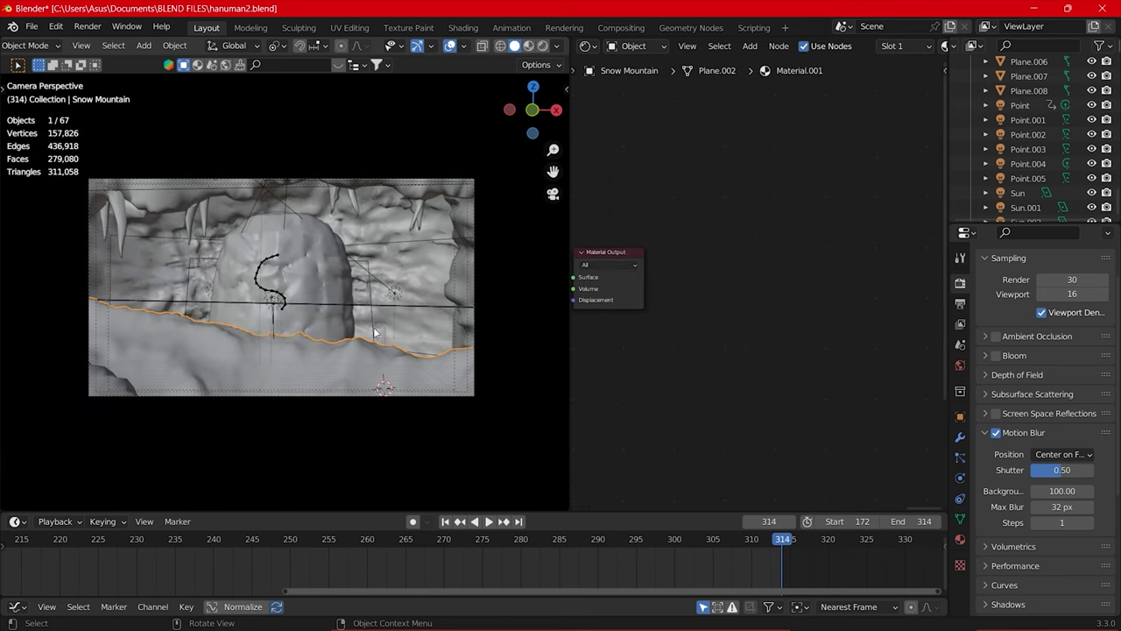
{"action": "mouse_move", "coordinate": [295, 321]}
{"action": "middle_mouse_down"}
{"action": "mouse_move", "coordinate": [251, 265]}
{"action": "mouse_move", "coordinate": [344, 286]}
{"action": "mouse_move", "coordinate": [406, 326]}
{"action": "mouse_move", "coordinate": [362, 343]}
{"action": "mouse_move", "coordinate": [345, 302]}
{"action": "mouse_move", "coordinate": [280, 342]}
{"action": "mouse_move", "coordinate": [355, 222]}
{"action": "mouse_move", "coordinate": [331, 254]}
{"action": "mouse_move", "coordinate": [251, 251]}
{"action": "mouse_move", "coordinate": [287, 263]}
{"action": "mouse_move", "coordinate": [233, 281]}
{"action": "mouse_move", "coordinate": [207, 421]}
{"action": "middle_mouse_up"}
Delete the two large planes covering the cave, leaving 65 objects
{"action": "left_click", "coordinate": [385, 300]}
{"action": "key", "text": "Delete"}
{"action": "left_click", "coordinate": [417, 310]}
{"action": "key", "text": "Delete"}
{"action": "scroll", "coordinate": [334, 250], "scroll_direction": "up", "scroll_amount": 5}
{"action": "scroll", "coordinate": [335, 249], "scroll_direction": "down", "scroll_amount": 5}
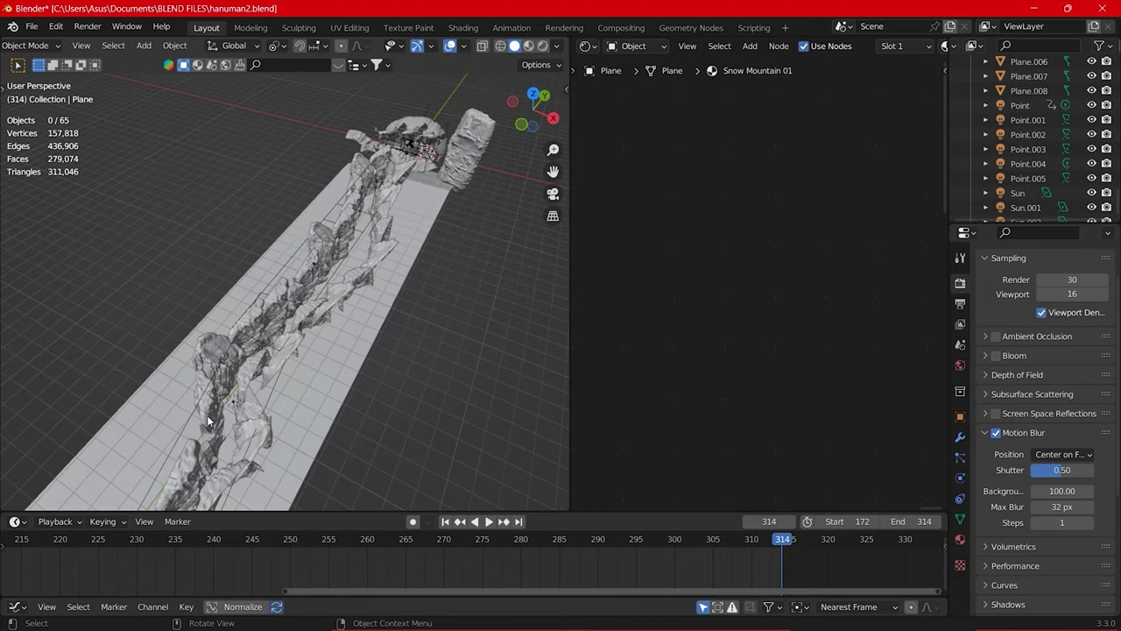
Play and stop the cave animation in camera view, then select the Sun.002 light
{"action": "key", "text": "KP_0"}
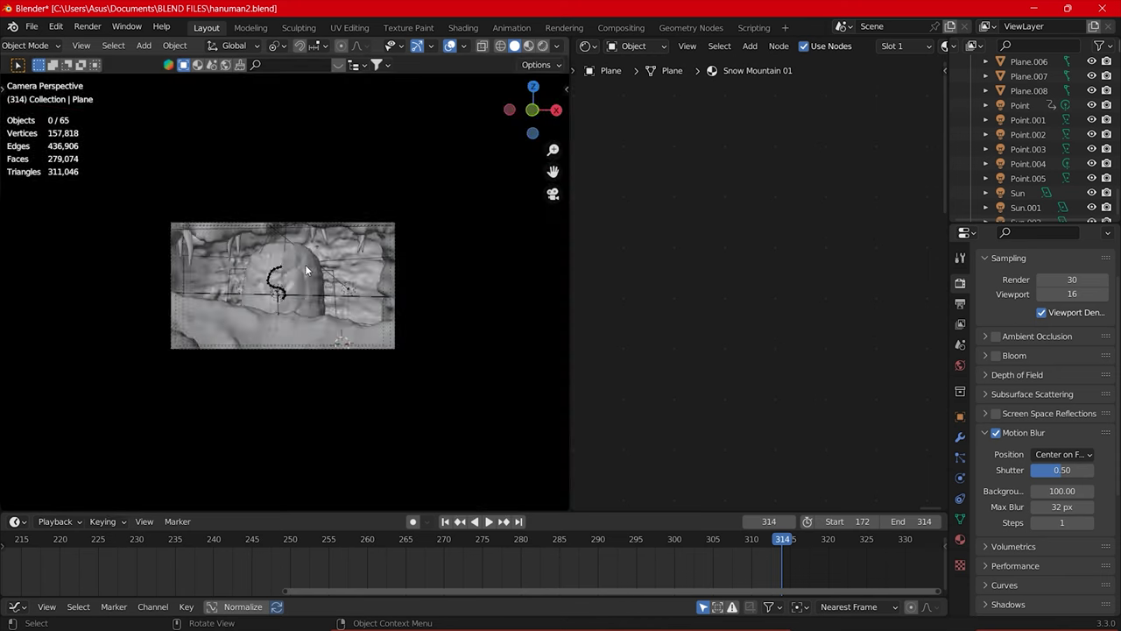
{"action": "key", "text": "space"}
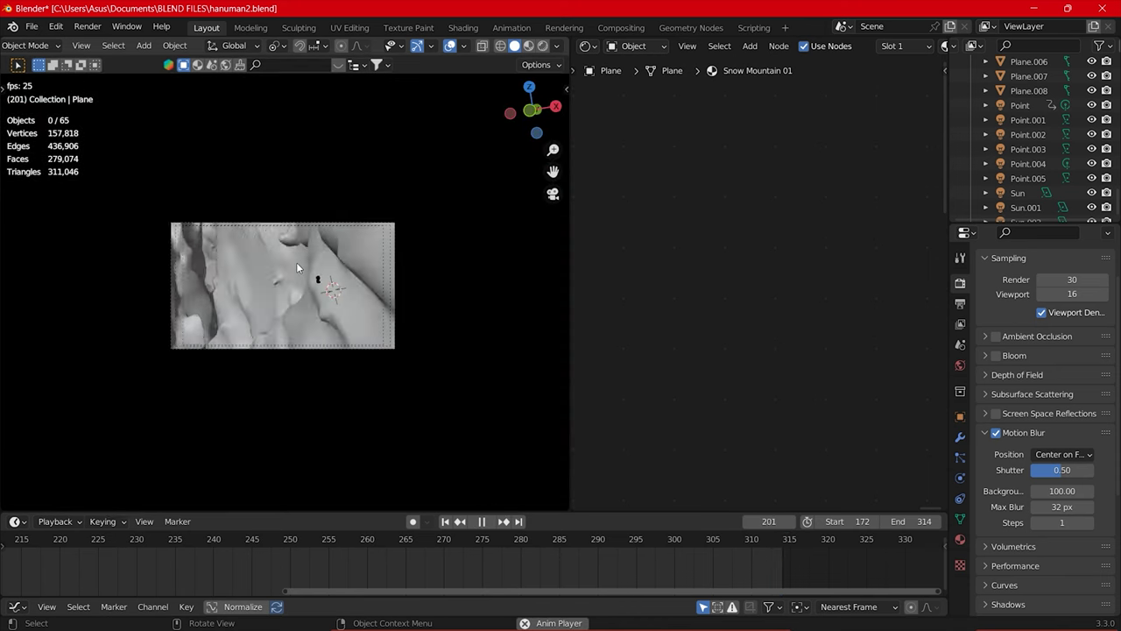
{"action": "key", "text": "space"}
{"action": "mouse_move", "coordinate": [295, 262]}
{"action": "middle_mouse_down"}
{"action": "mouse_move", "coordinate": [326, 279]}
{"action": "mouse_move", "coordinate": [313, 319]}
{"action": "middle_mouse_up"}
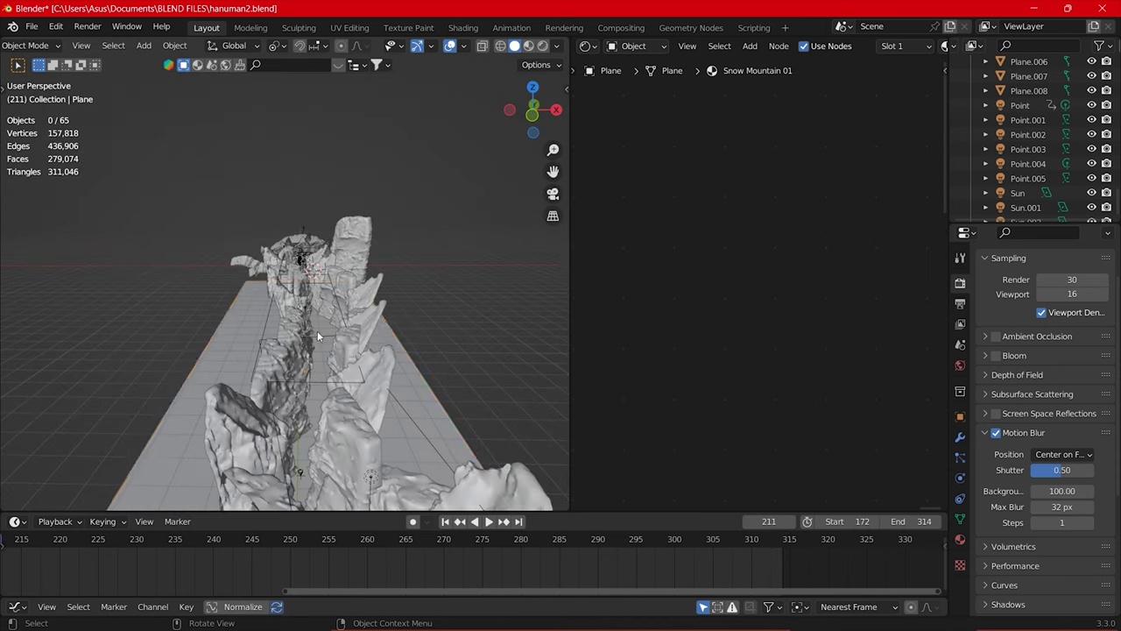
{"action": "left_click", "coordinate": [357, 337]}
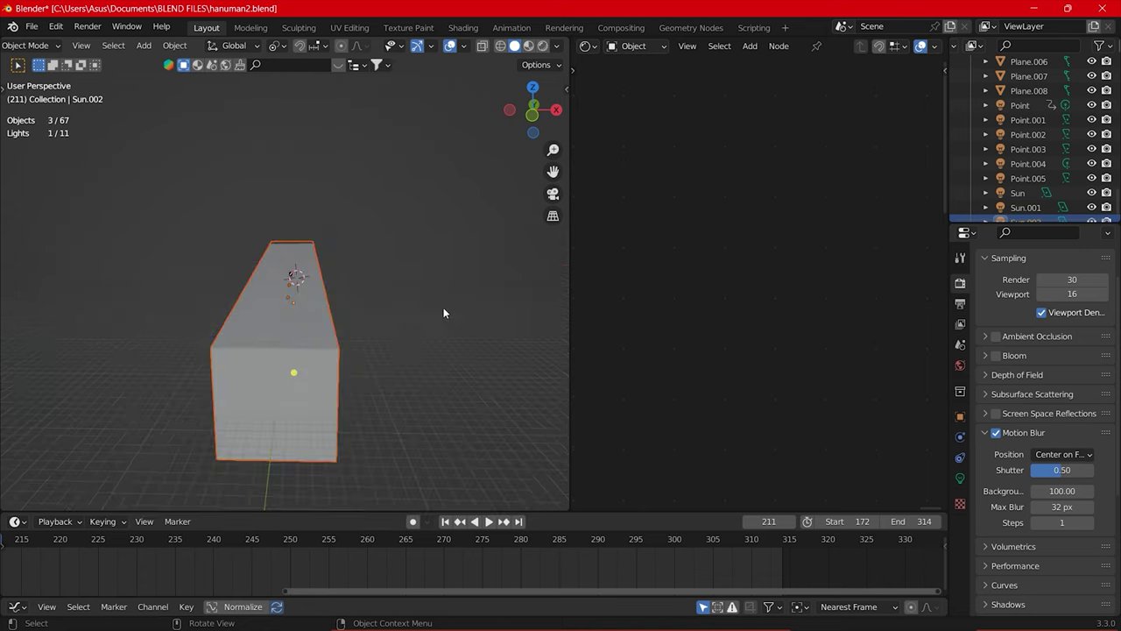
{"action": "mouse_move", "coordinate": [445, 388]}
{"action": "middle_mouse_down"}
{"action": "mouse_move", "coordinate": [335, 395]}
{"action": "mouse_move", "coordinate": [378, 361]}
{"action": "mouse_move", "coordinate": [302, 274]}
{"action": "middle_mouse_up"}
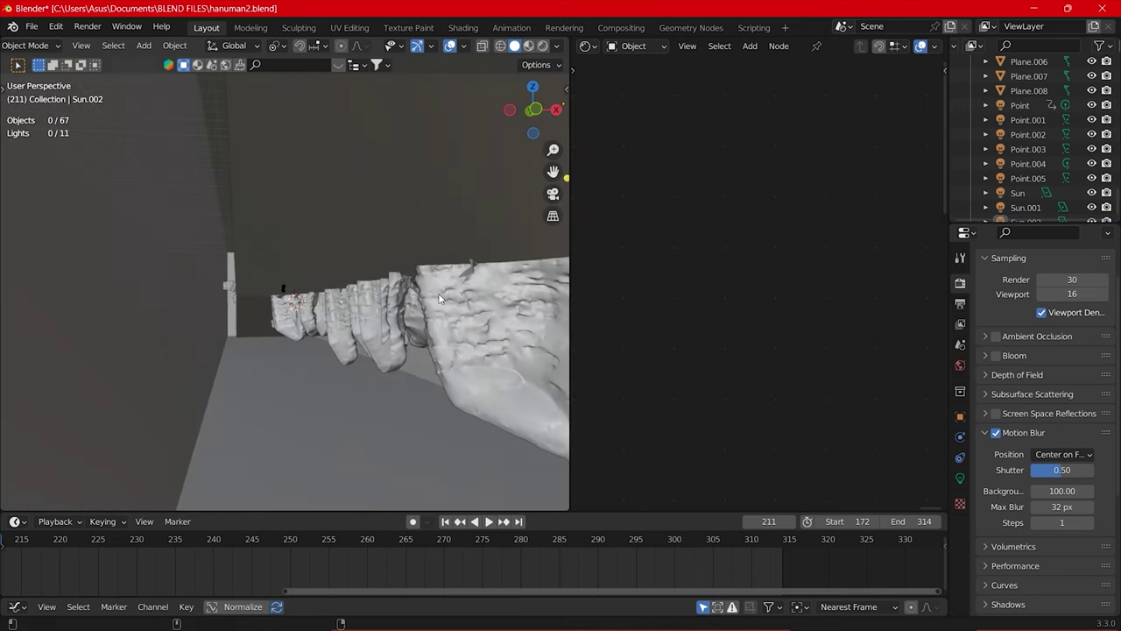
Select the Cube surrounding the rocks and replay the animation through the camera
{"action": "key", "text": "super"}
{"action": "left_click", "coordinate": [92, 257]}
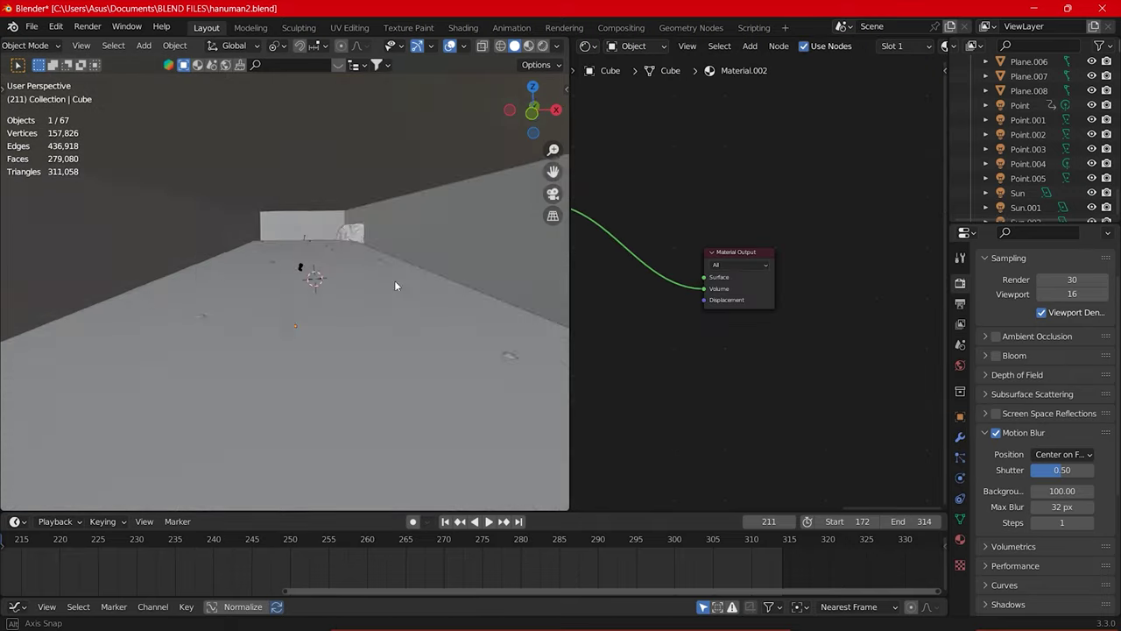
{"action": "middle_click_drag", "start_coordinate": [394, 280], "coordinate": [376, 269]}
{"action": "key", "text": "KP_0"}
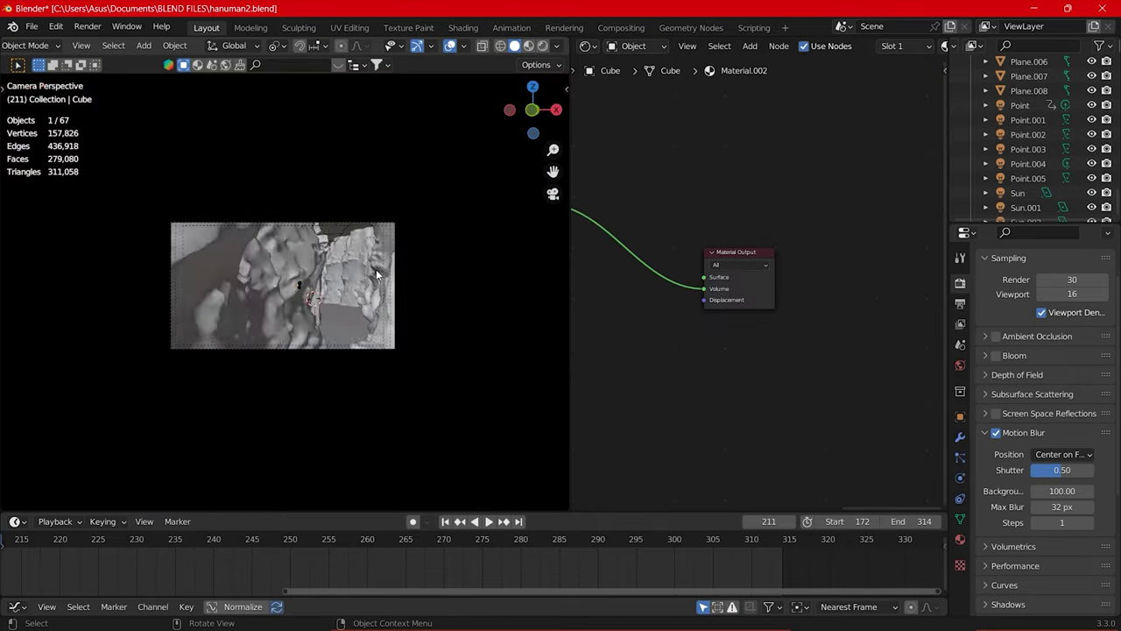
{"action": "key", "text": "space"}
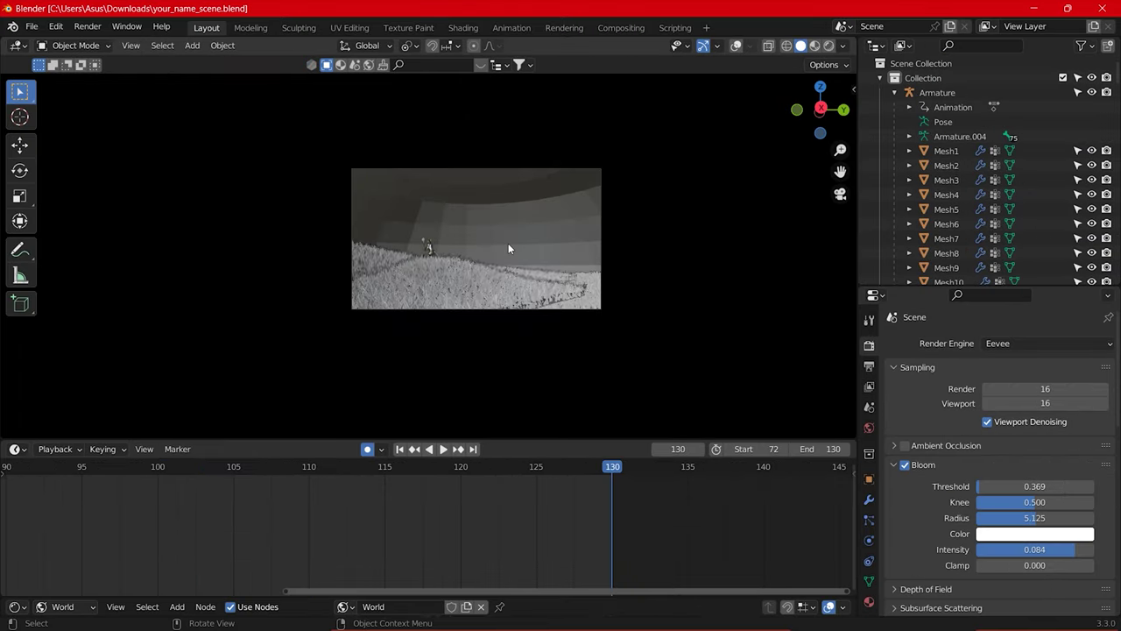
Play the mace-wielding character's animation outside the camera view
{"action": "key", "text": "KP_0"}
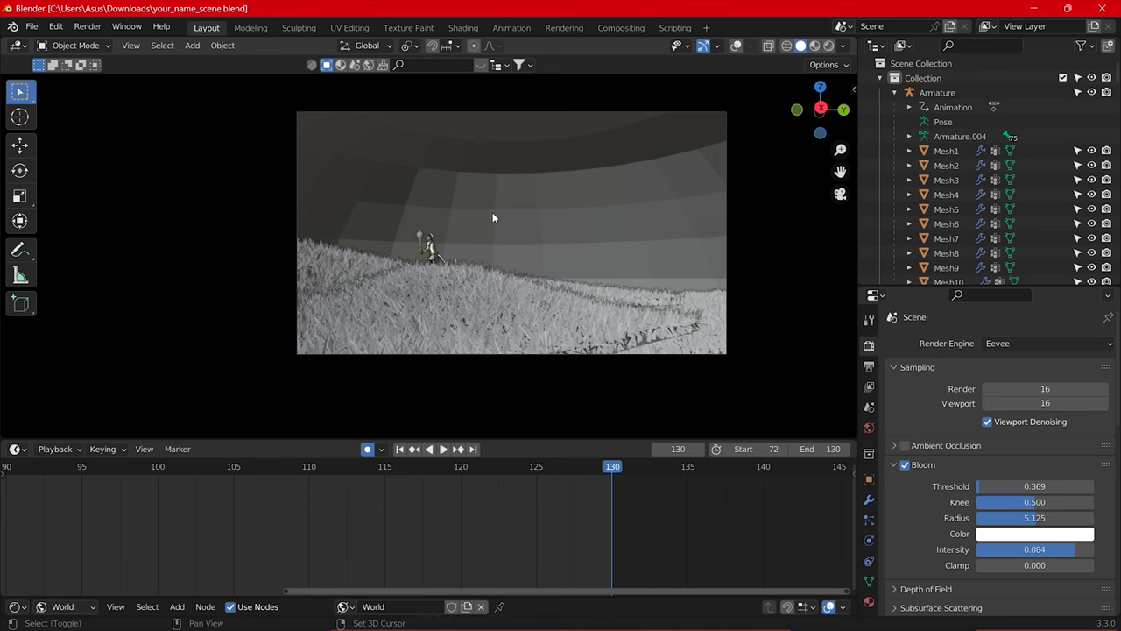
{"action": "key", "text": "KP_0"}
{"action": "key", "text": "space"}
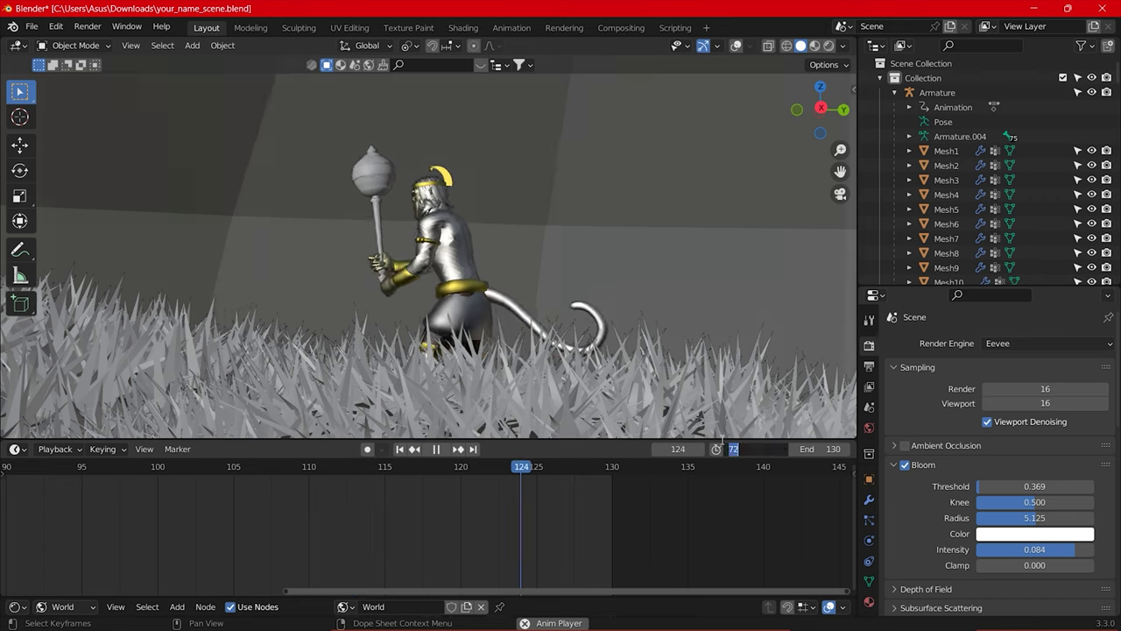
Set the animation start frame to 1 and show the viewport overlays
{"action": "key", "text": "BackSpace"}
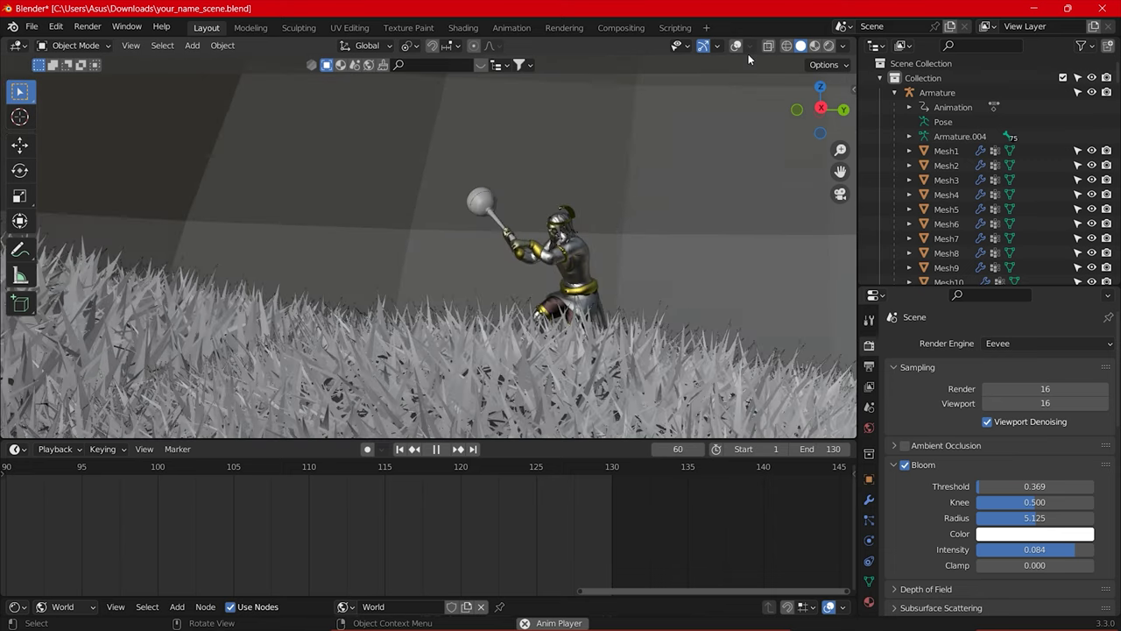
{"action": "left_click", "coordinate": [735, 45]}
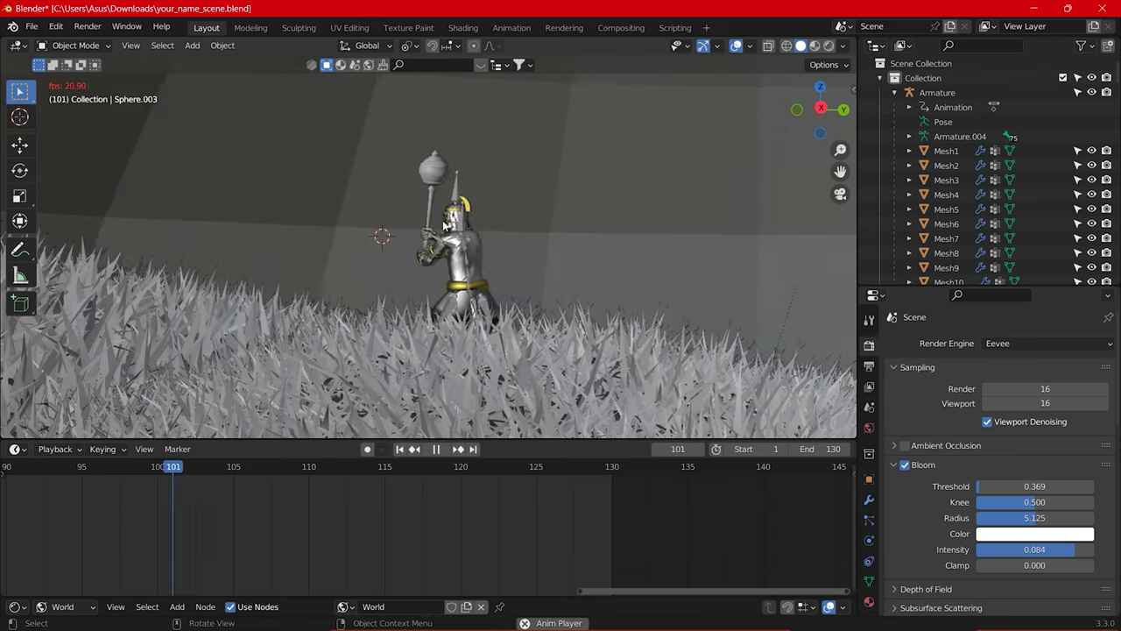
{"action": "key", "text": "z"}
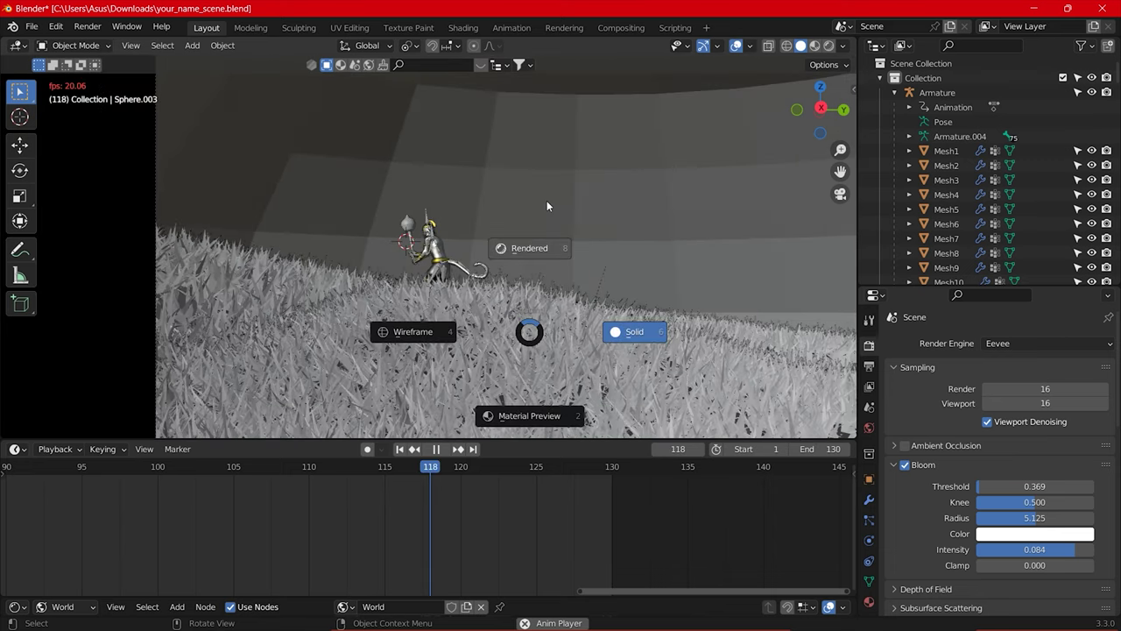
Switch the viewport to Rendered shading to show the blue clouds and glowing moon
{"action": "left_click", "coordinate": [546, 206]}
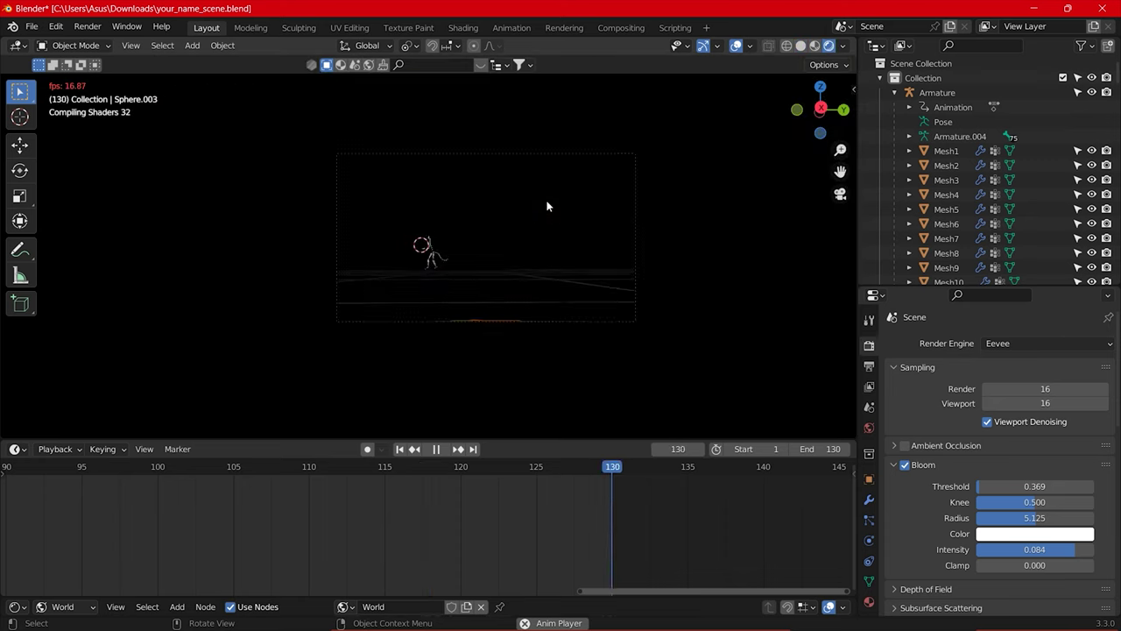
{"action": "scroll", "coordinate": [547, 205], "scroll_direction": "up", "scroll_amount": 5}
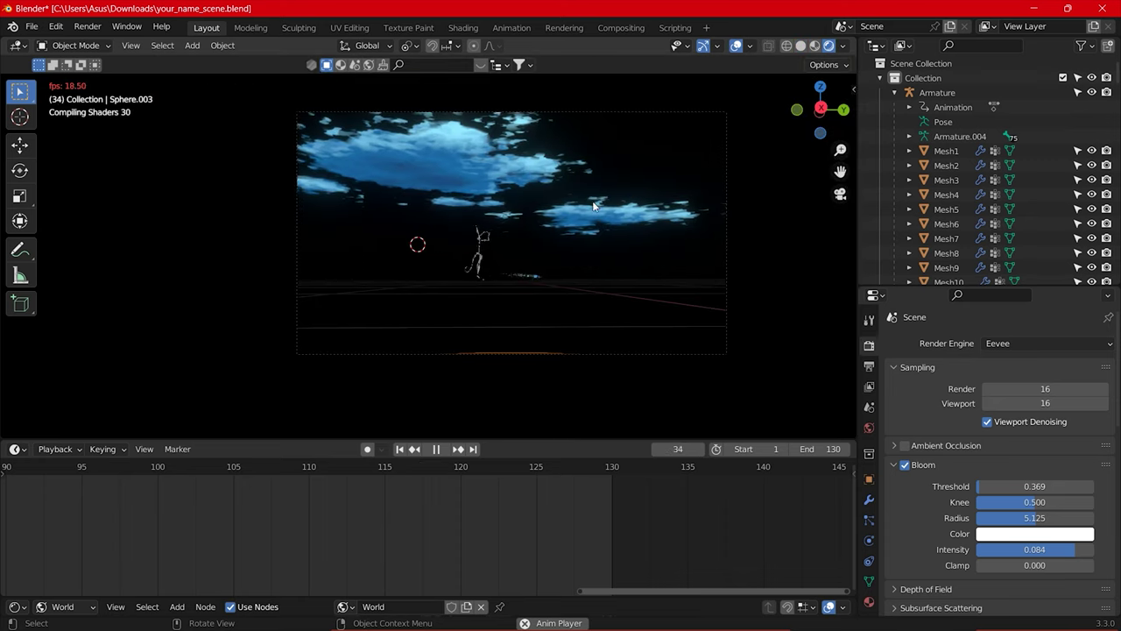
{"action": "scroll", "coordinate": [658, 199], "scroll_direction": "up", "scroll_amount": 2}
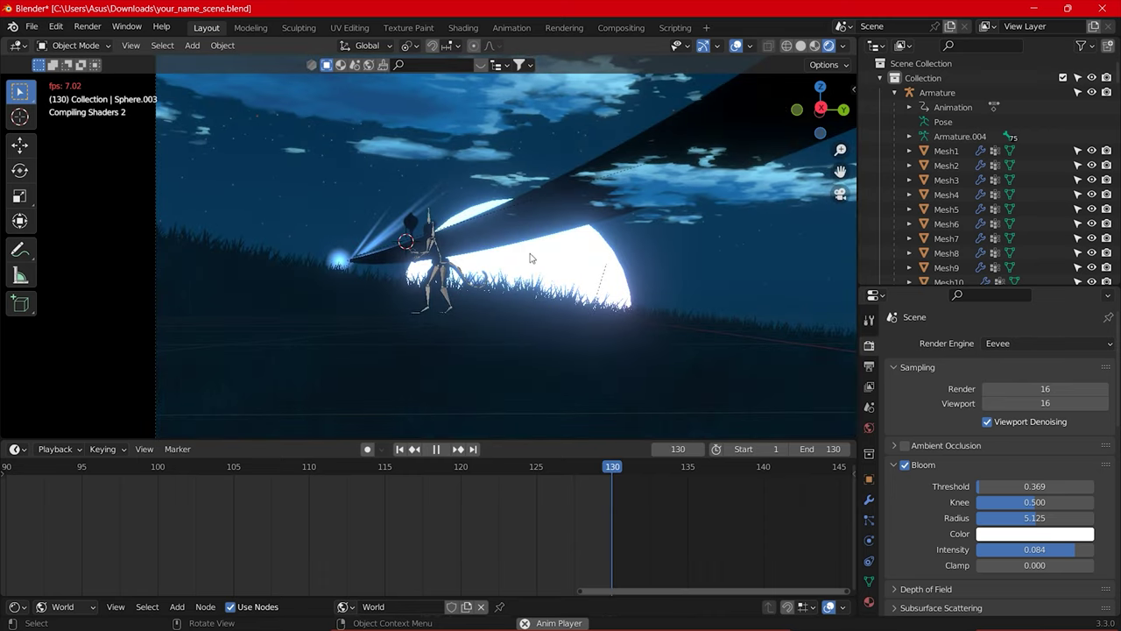
{"action": "scroll", "coordinate": [428, 276], "scroll_direction": "down", "scroll_amount": 5}
{"action": "scroll", "coordinate": [446, 271], "scroll_direction": "up", "scroll_amount": 1}
{"action": "scroll", "coordinate": [470, 264], "scroll_direction": "up", "scroll_amount": 2}
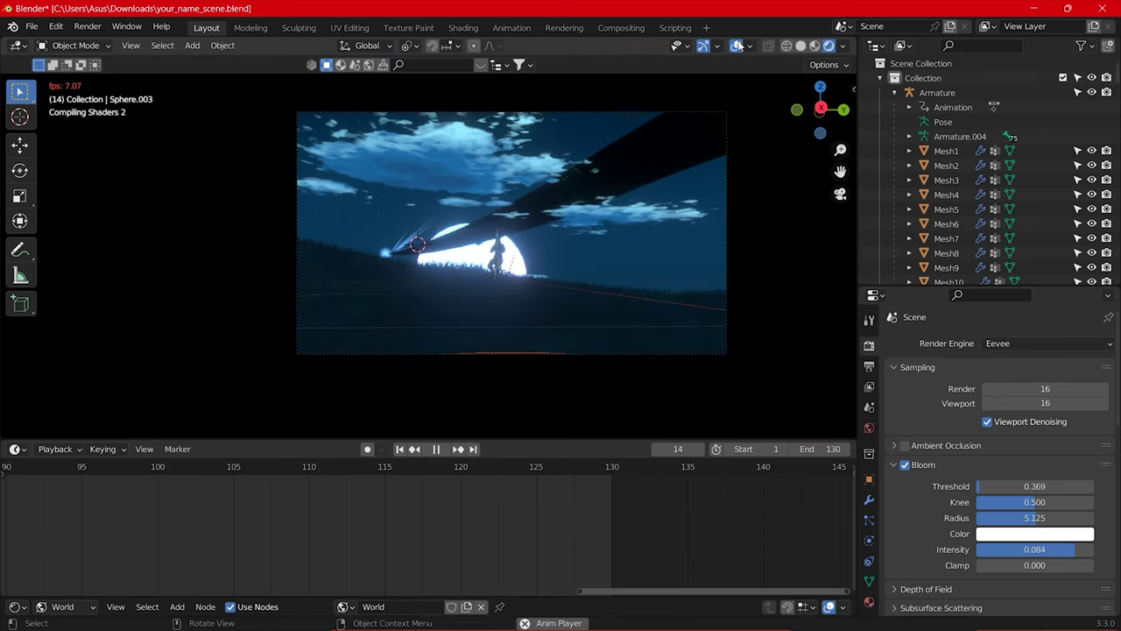
Hide the viewport overlays for a clean view of the rendered night scene
{"action": "left_click", "coordinate": [736, 48]}
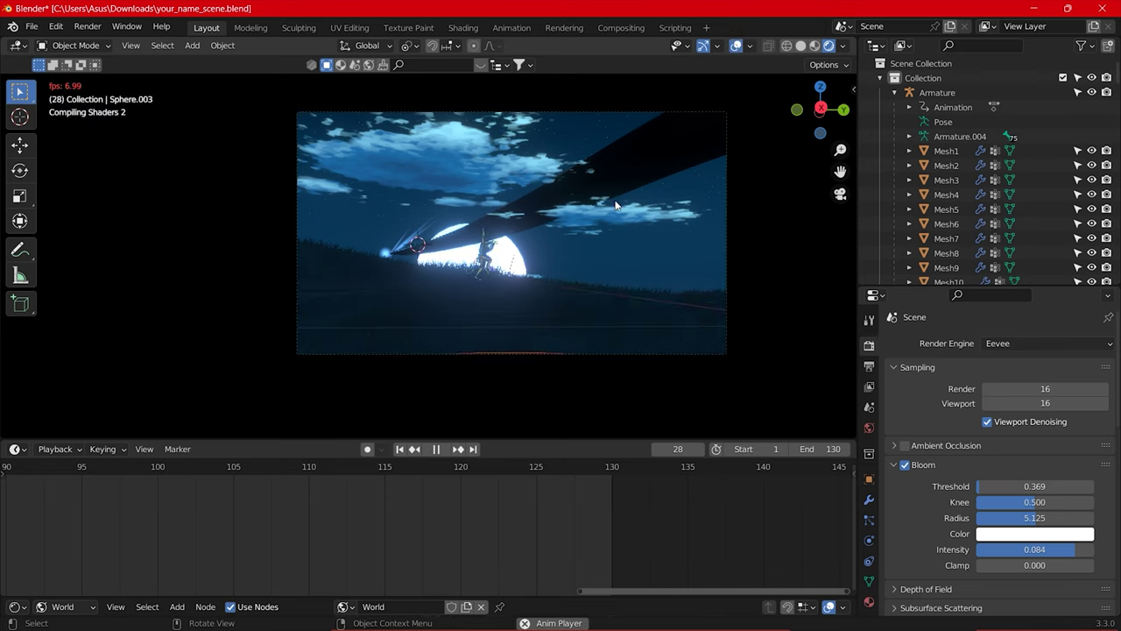
{"action": "scroll", "coordinate": [530, 302], "scroll_direction": "up", "scroll_amount": 3}
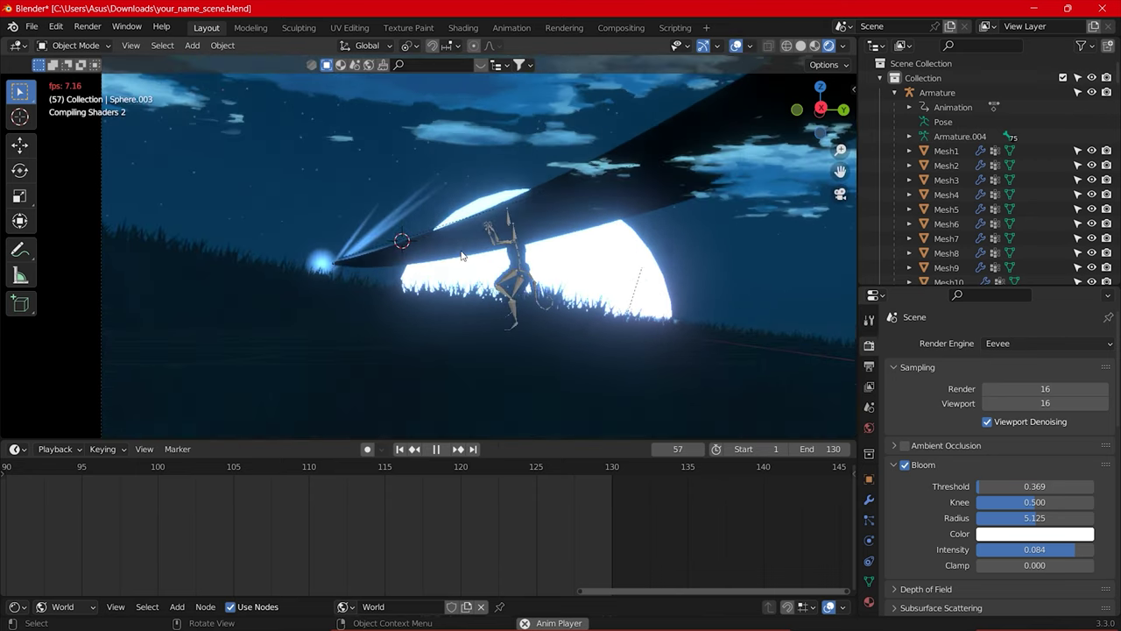
{"action": "scroll", "coordinate": [462, 255], "scroll_direction": "down", "scroll_amount": 2}
{"action": "scroll", "coordinate": [462, 256], "scroll_direction": "down", "scroll_amount": 2}
{"action": "scroll", "coordinate": [463, 255], "scroll_direction": "up", "scroll_amount": 1}
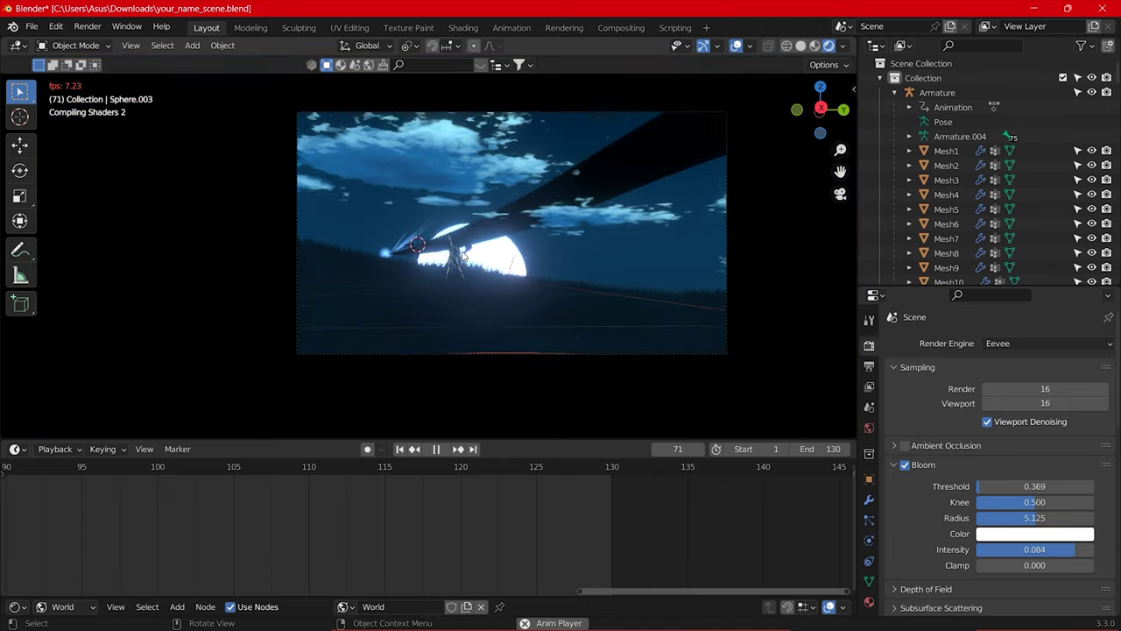
{"action": "scroll", "coordinate": [461, 252], "scroll_direction": "up", "scroll_amount": 1}
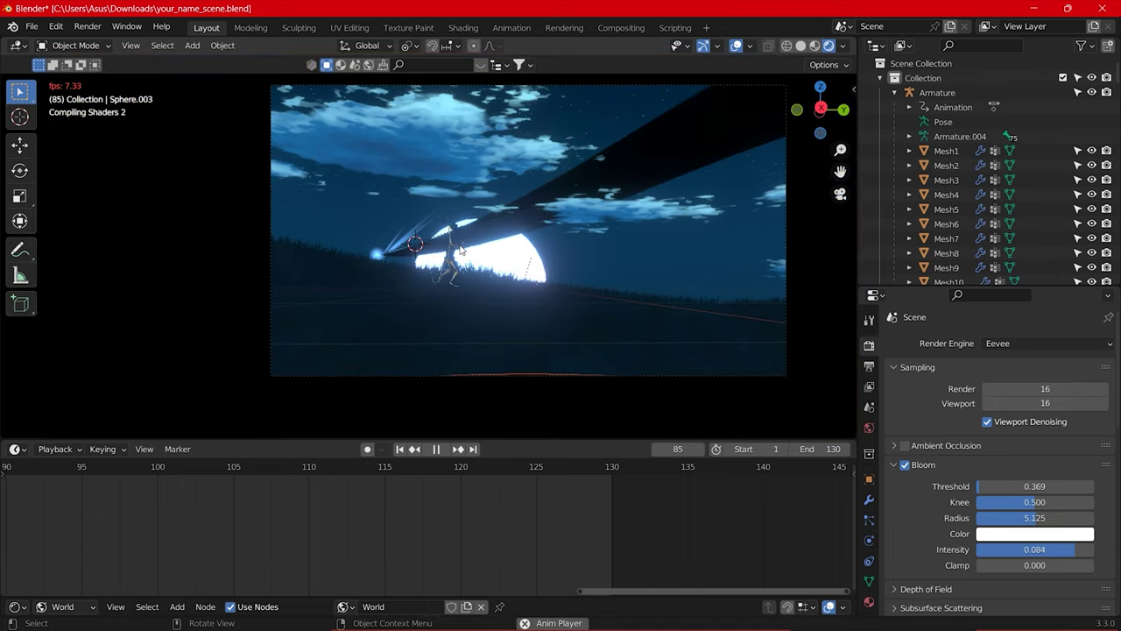
Stop the animation at frame 96 and orbit around the moon to inspect the comet trail
{"action": "key", "text": "space"}
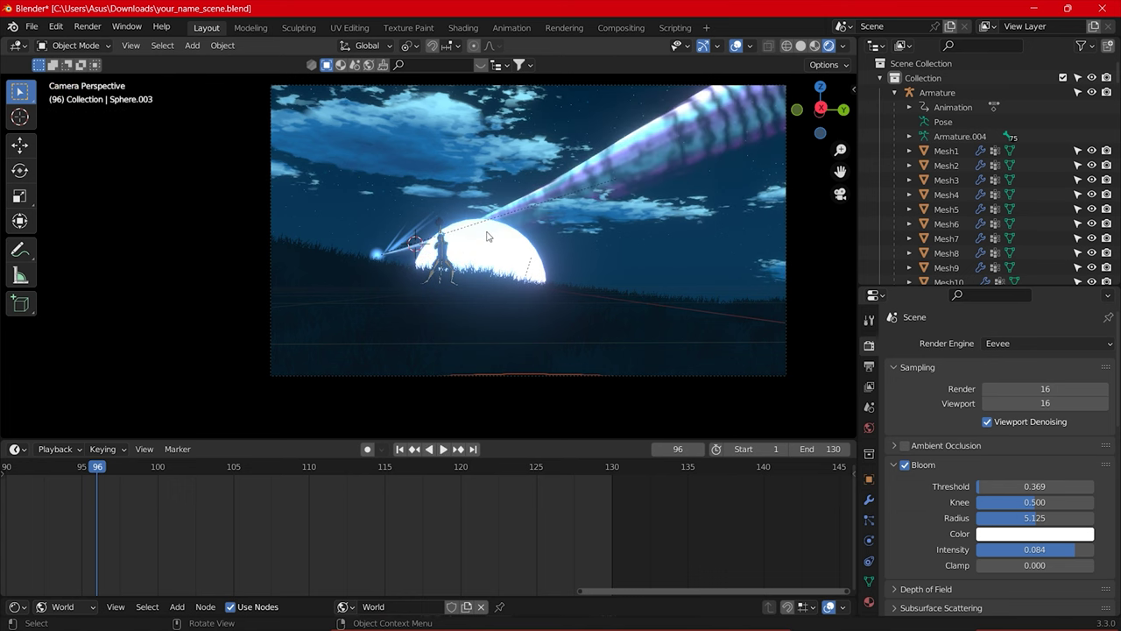
{"action": "scroll", "coordinate": [488, 236], "scroll_direction": "down", "scroll_amount": 1}
{"action": "middle_click_drag", "start_coordinate": [486, 233], "coordinate": [616, 253]}
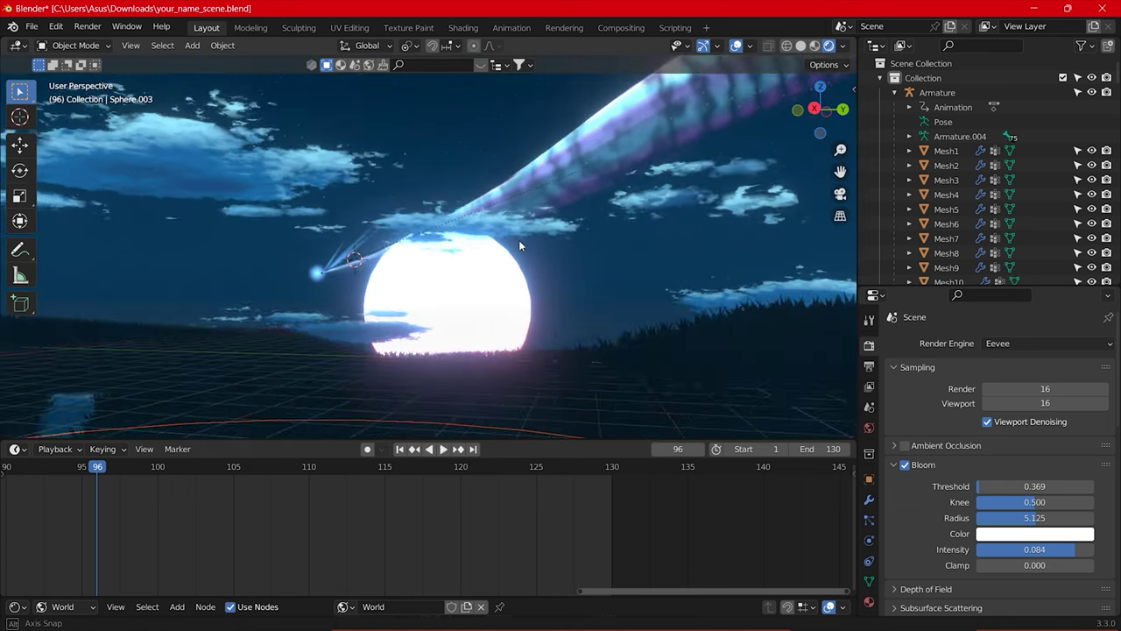
{"action": "scroll", "coordinate": [614, 255], "scroll_direction": "down", "scroll_amount": 3}
{"action": "scroll", "coordinate": [596, 267], "scroll_direction": "down", "scroll_amount": 1}
{"action": "scroll", "coordinate": [552, 285], "scroll_direction": "down", "scroll_amount": 1}
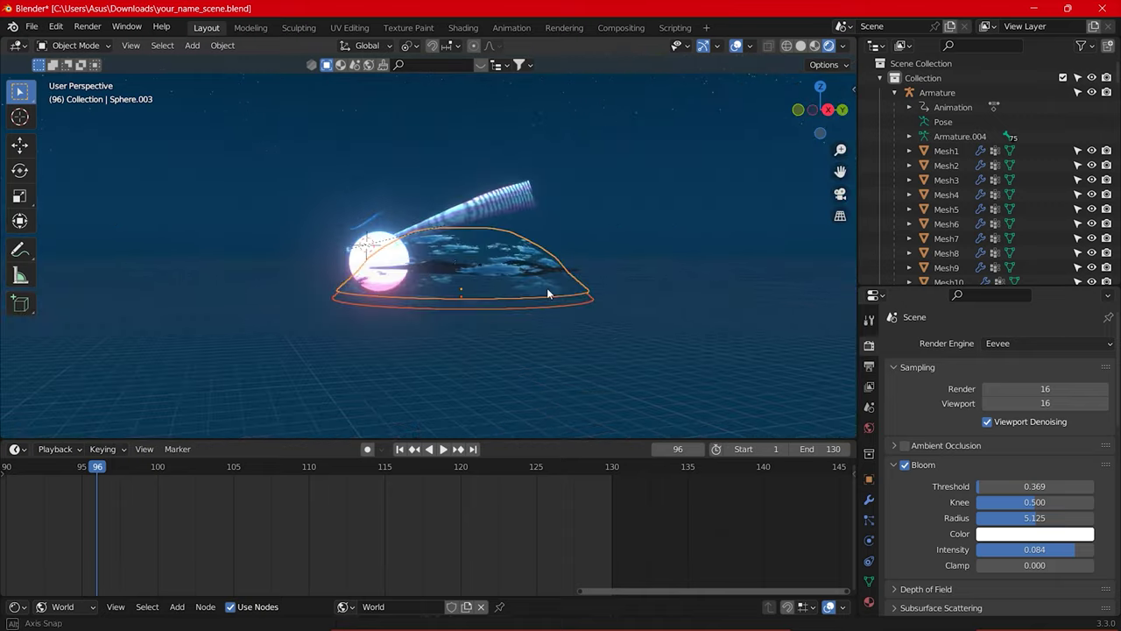
{"action": "scroll", "coordinate": [538, 295], "scroll_direction": "down", "scroll_amount": 1}
Return to the scene camera's view of the moonlit shot
{"action": "key", "text": "KP_0"}
{"action": "scroll", "coordinate": [536, 293], "scroll_direction": "up", "scroll_amount": 1}
{"action": "scroll", "coordinate": [622, 297], "scroll_direction": "down", "scroll_amount": 2}
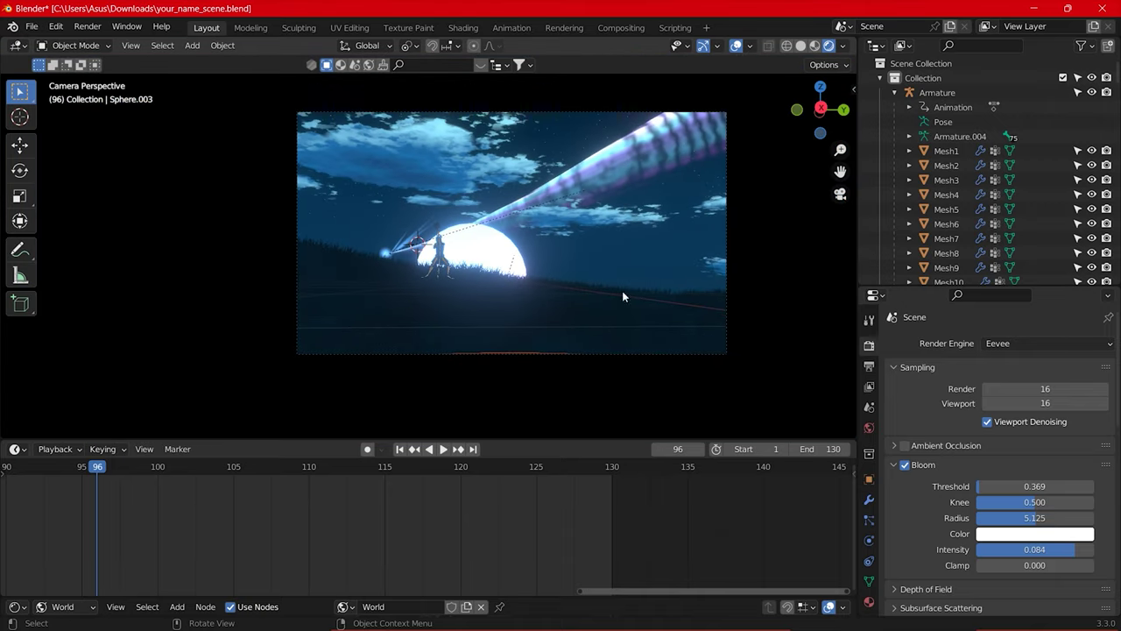